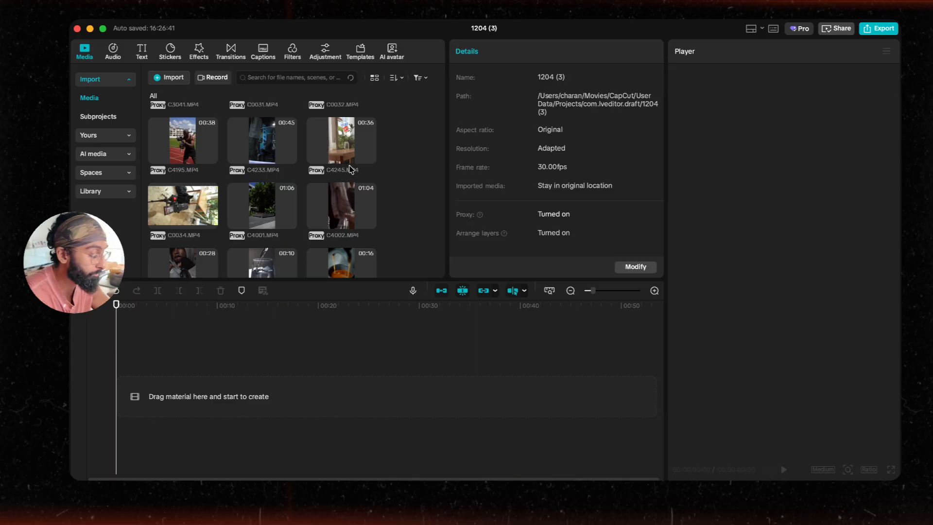
Step: Browse the media library and add the v12044gd0…snd3g.MP4 clip to the timeline
{"action": "scroll", "coordinate": [351, 170], "scroll_direction": "down", "scroll_amount": 1}
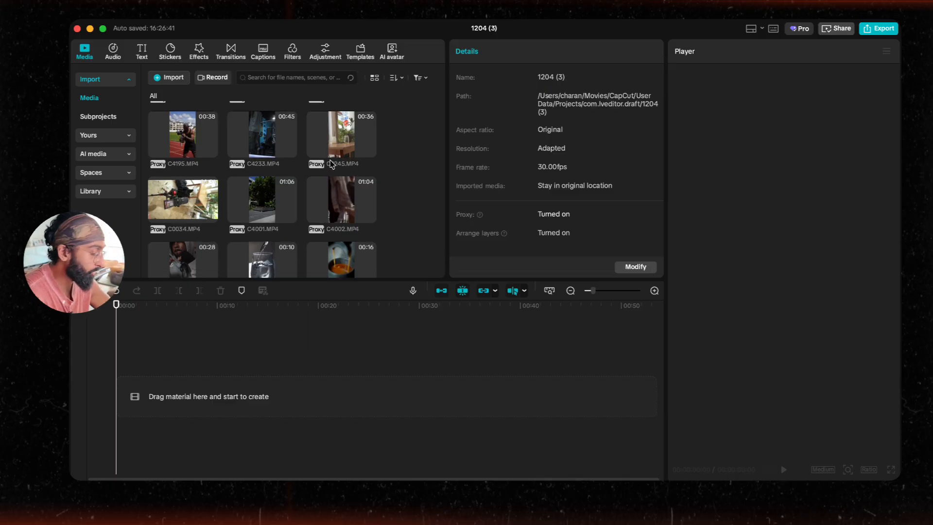
{"action": "scroll", "coordinate": [332, 164], "scroll_direction": "down", "scroll_amount": 4}
{"action": "scroll", "coordinate": [331, 164], "scroll_direction": "up", "scroll_amount": 10}
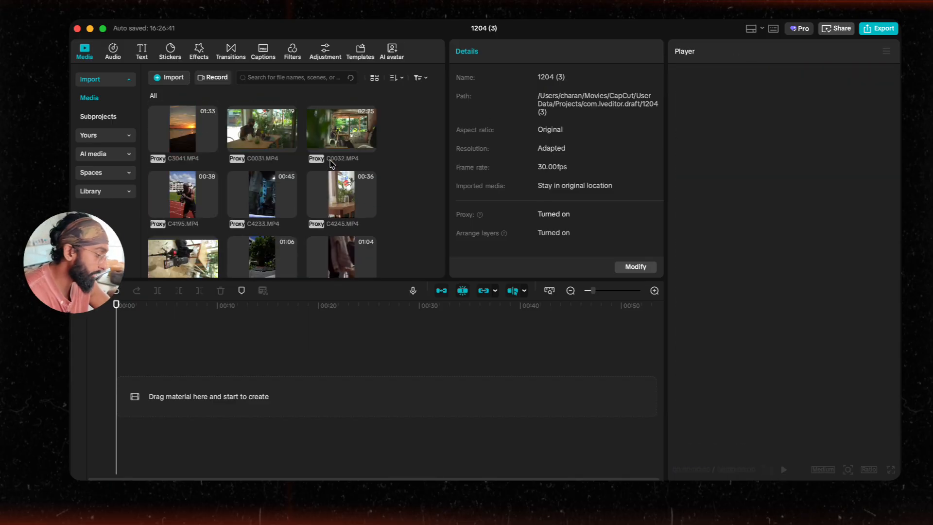
{"action": "scroll", "coordinate": [332, 164], "scroll_direction": "down", "scroll_amount": 20}
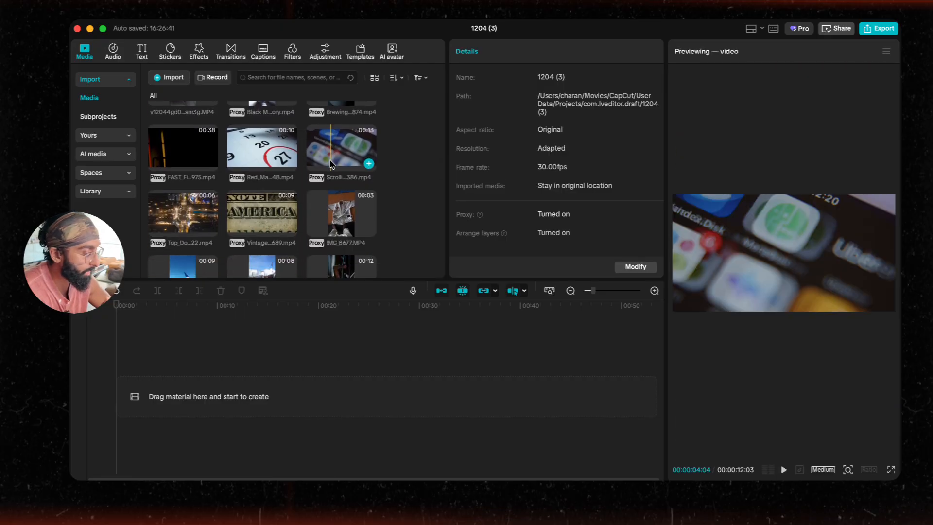
{"action": "scroll", "coordinate": [332, 163], "scroll_direction": "up", "scroll_amount": 20}
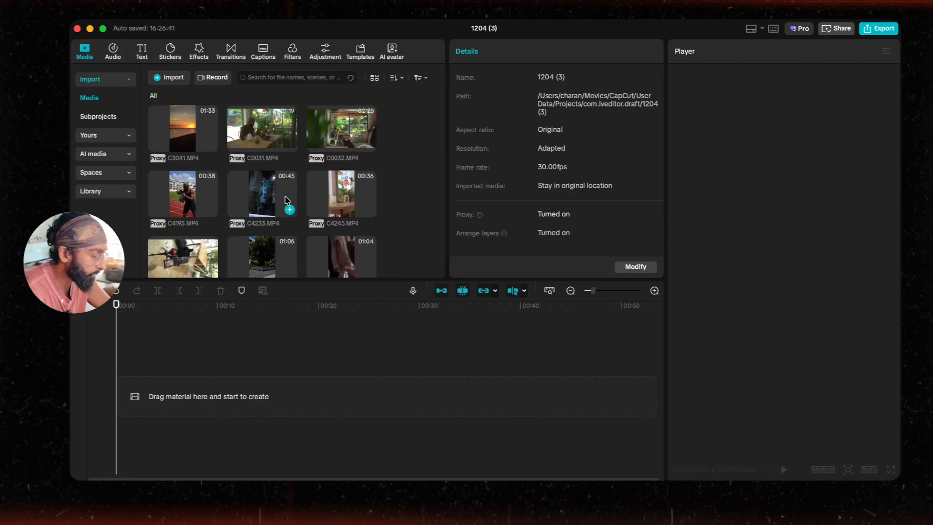
{"action": "scroll", "coordinate": [242, 202], "scroll_direction": "down", "scroll_amount": 5}
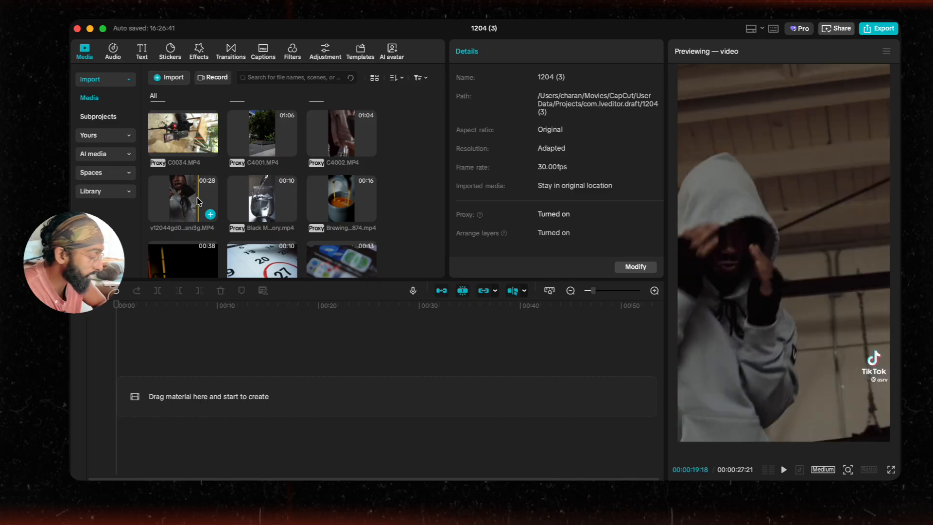
{"action": "left_click_drag", "start_coordinate": [190, 197], "coordinate": [187, 410]}
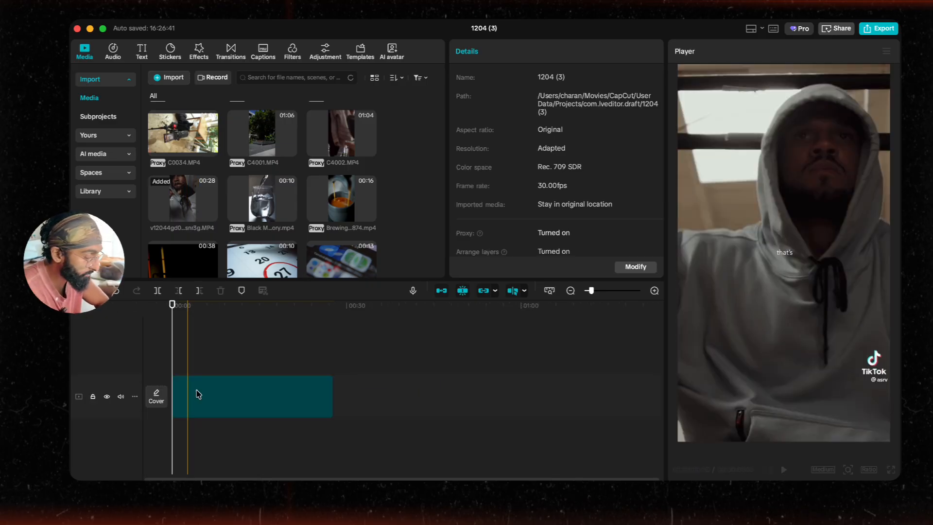
Step: Play the clip and trim its end back to cut off most of the TikTok outro
{"action": "scroll", "coordinate": [316, 397], "scroll_direction": "up", "scroll_amount": 10}
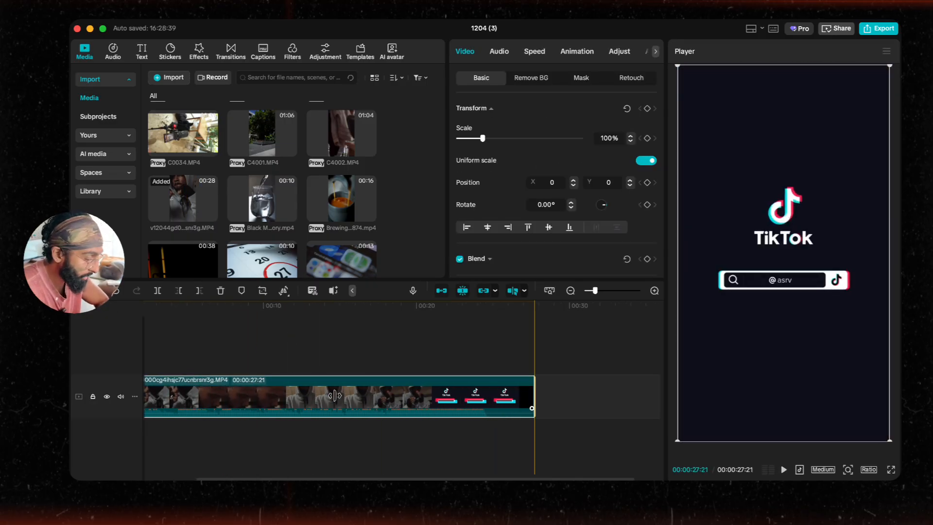
{"action": "left_click", "coordinate": [423, 366]}
{"action": "left_click", "coordinate": [411, 370]}
{"action": "key", "text": "space"}
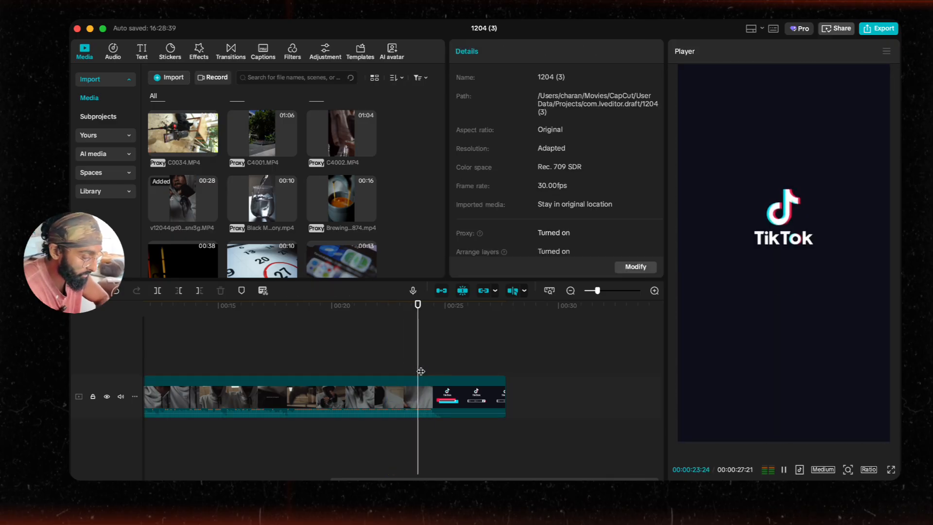
{"action": "left_click", "coordinate": [473, 398]}
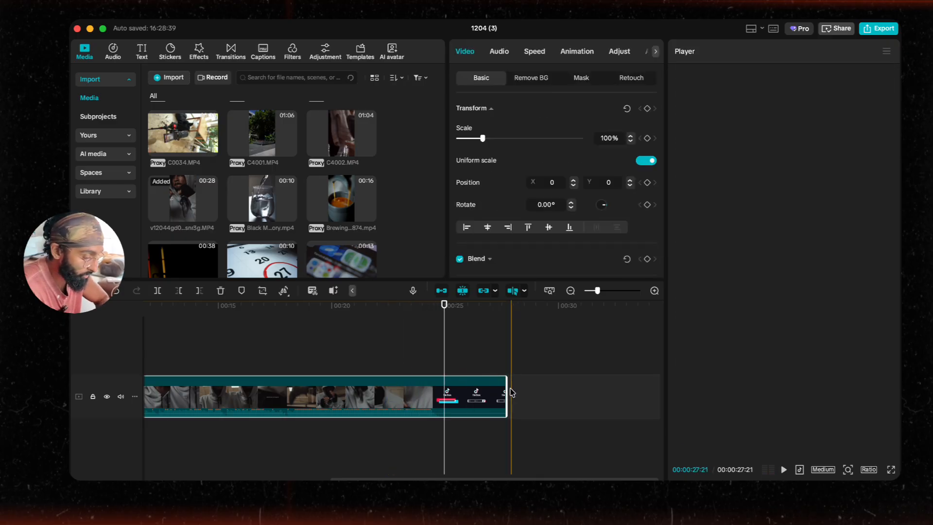
{"action": "left_click_drag", "start_coordinate": [506, 396], "coordinate": [433, 433]}
Step: Play back and zoom into the clip's end to inspect the remaining outro frames
{"action": "left_click", "coordinate": [402, 347]}
{"action": "key", "text": "space"}
{"action": "scroll", "coordinate": [402, 386], "scroll_direction": "up", "scroll_amount": 3}
{"action": "scroll", "coordinate": [488, 391], "scroll_direction": "down", "scroll_amount": 2}
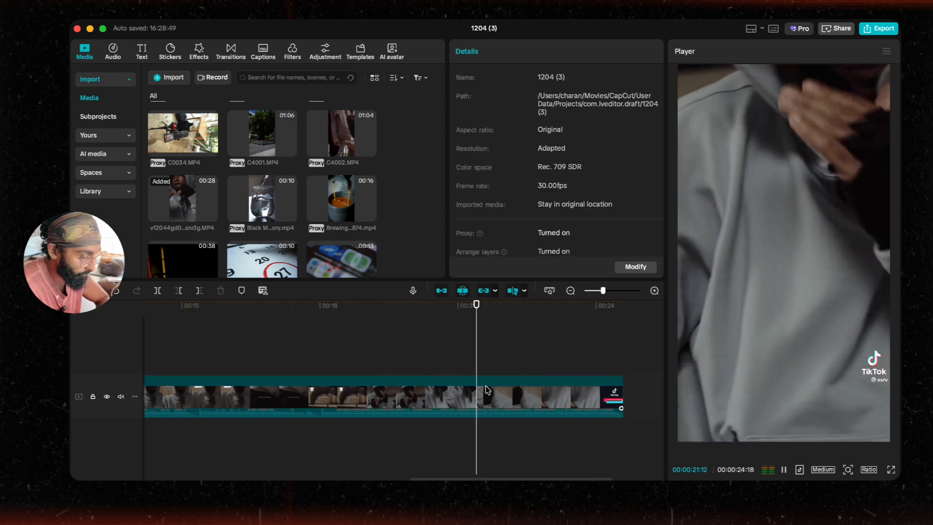
{"action": "scroll", "coordinate": [479, 394], "scroll_direction": "right", "scroll_amount": 3}
{"action": "scroll", "coordinate": [471, 398], "scroll_direction": "up", "scroll_amount": 2}
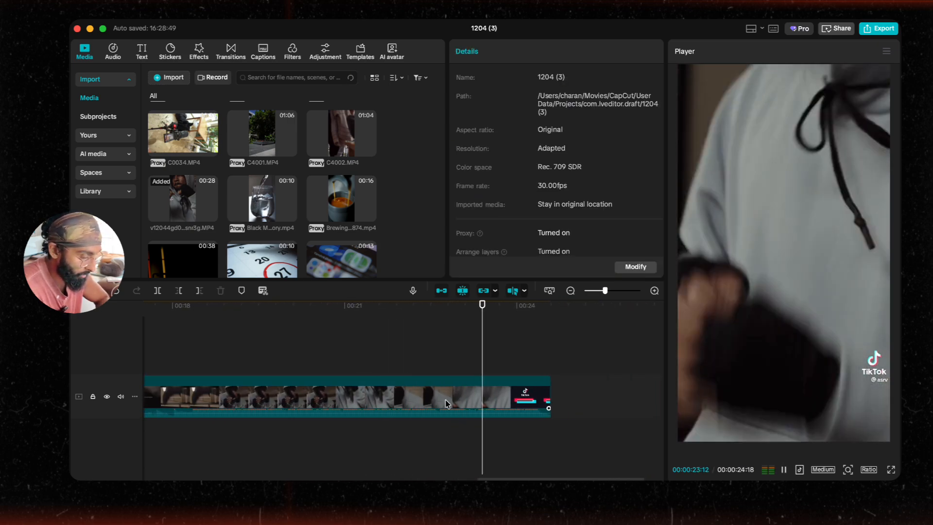
Step: Split off the remaining TikTok outro at the end of the clip and delete that segment
{"action": "left_click", "coordinate": [550, 396]}
{"action": "mouse_move", "coordinate": [557, 396]}
{"action": "left_mouse_down"}
{"action": "mouse_move", "coordinate": [536, 396]}
{"action": "mouse_move", "coordinate": [563, 396]}
{"action": "left_mouse_up"}
{"action": "scroll", "coordinate": [533, 403], "scroll_direction": "up", "scroll_amount": 3}
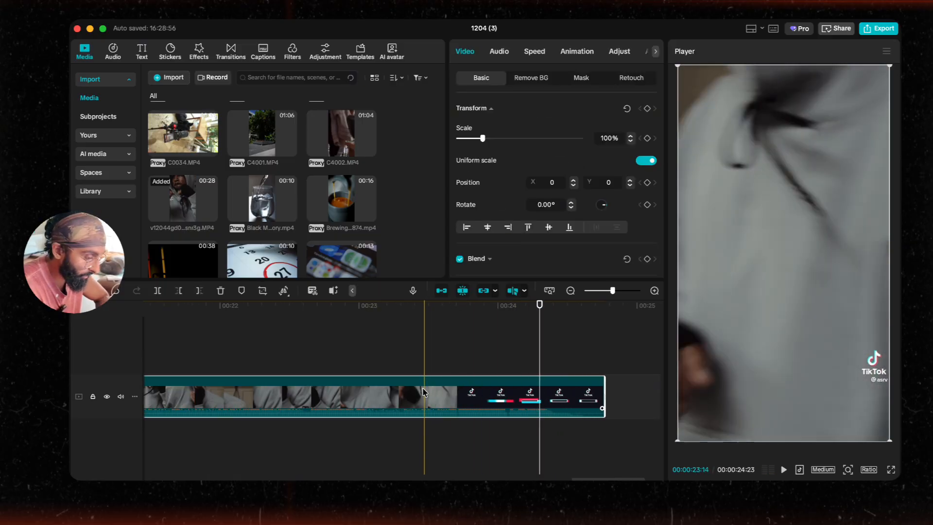
{"action": "left_click", "coordinate": [447, 390]}
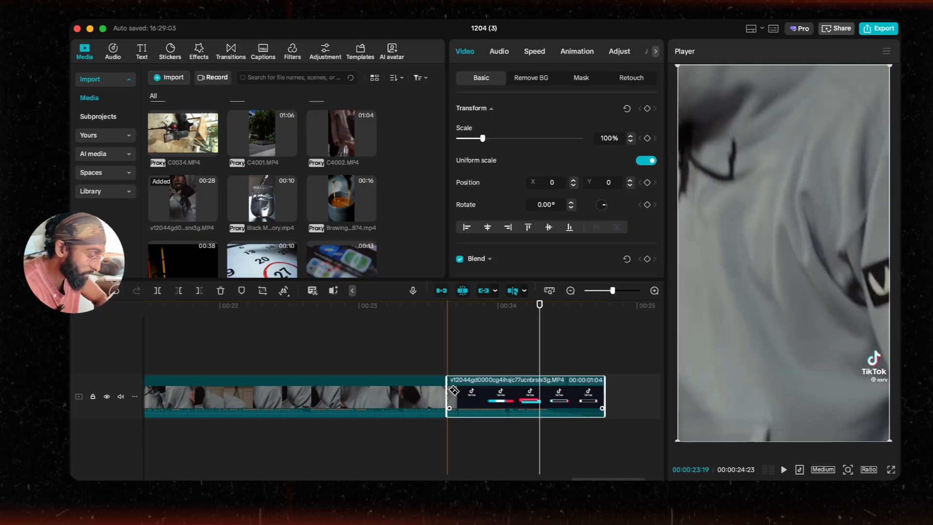
{"action": "key", "text": "Delete"}
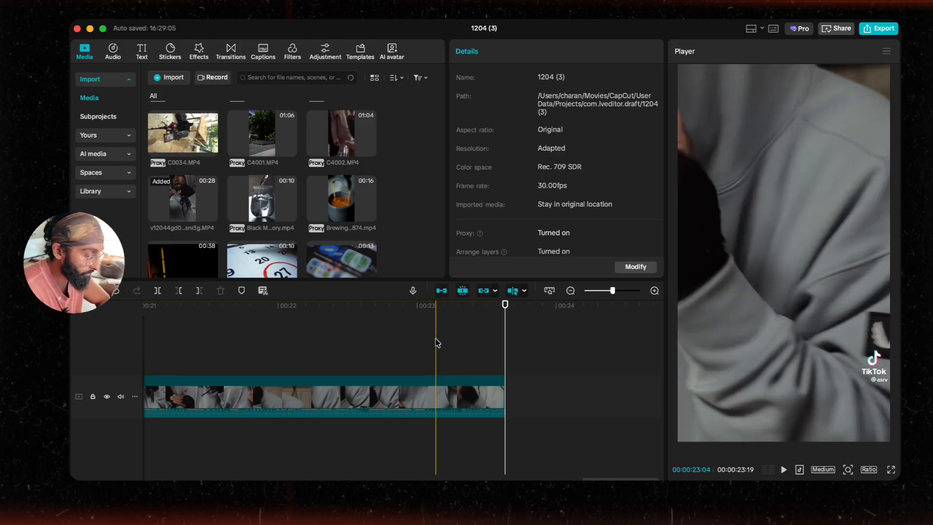
Step: Separate the clip's audio onto its own audio track
{"action": "scroll", "coordinate": [437, 343], "scroll_direction": "down", "scroll_amount": 5}
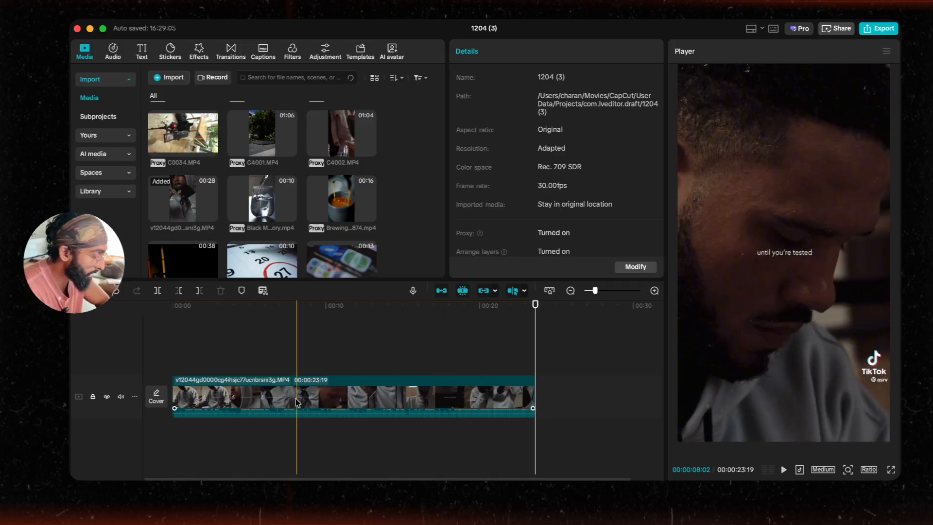
{"action": "left_click", "coordinate": [270, 396]}
{"action": "right_click", "coordinate": [256, 396]}
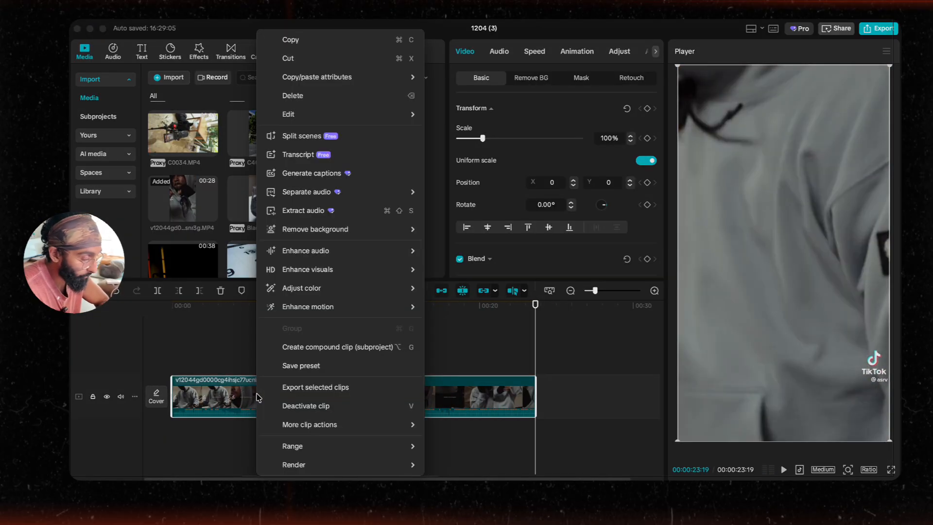
{"action": "left_click", "coordinate": [371, 213]}
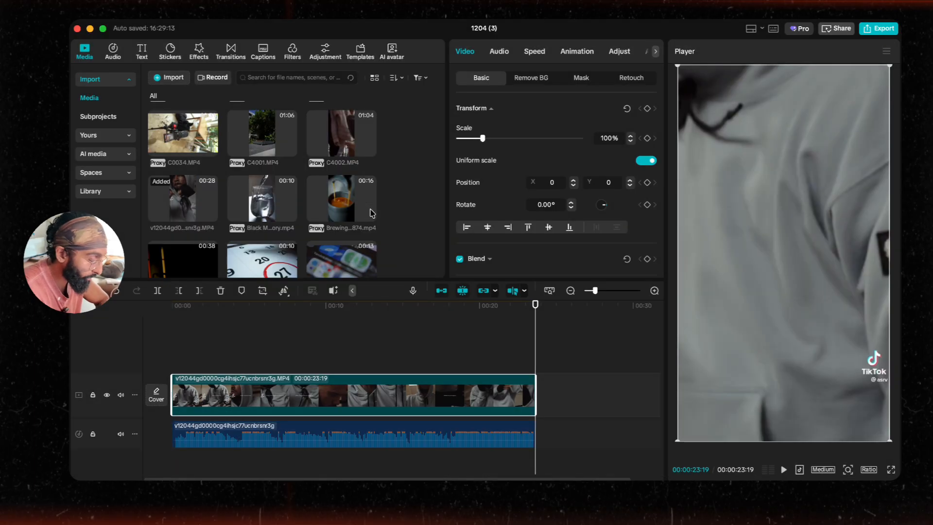
{"action": "left_click", "coordinate": [92, 434]}
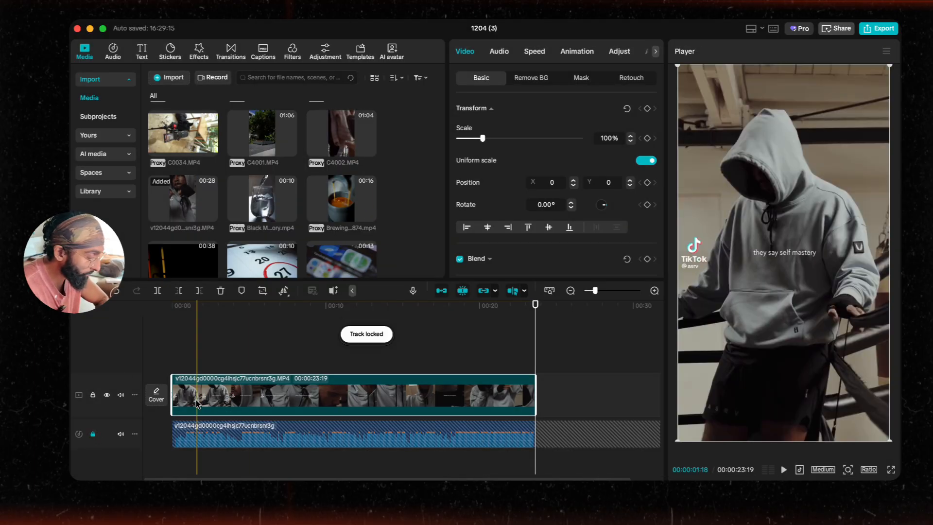
{"action": "key", "text": "Delete"}
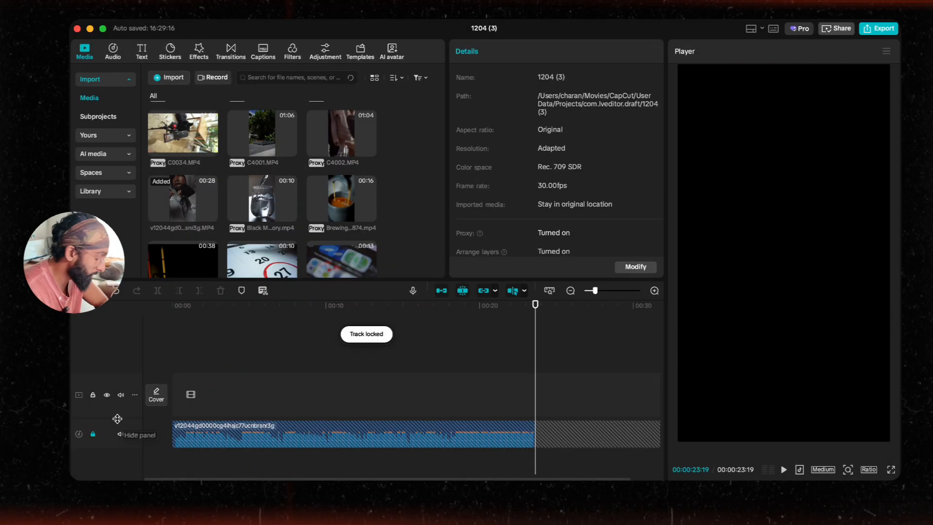
{"action": "key", "text": "super+z"}
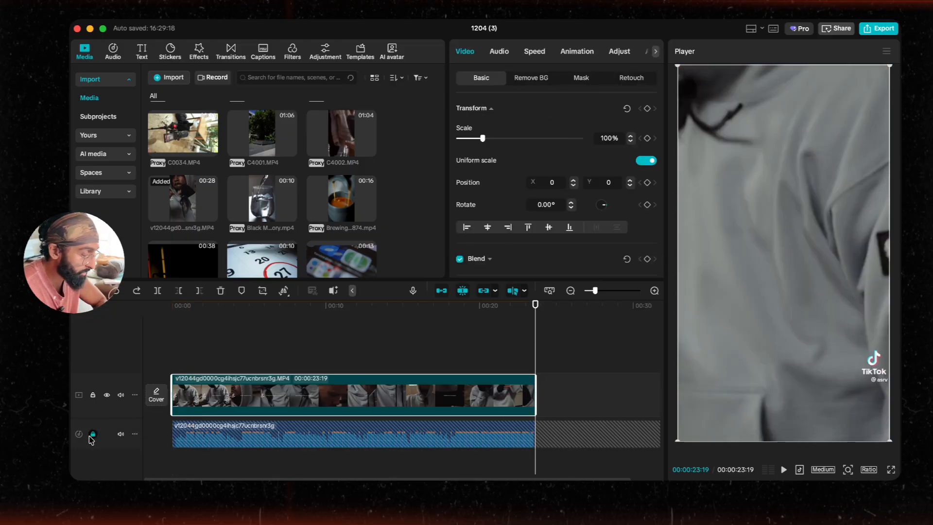
{"action": "left_click", "coordinate": [92, 434]}
{"action": "left_click", "coordinate": [226, 355]}
{"action": "left_click", "coordinate": [234, 397]}
{"action": "key", "text": "Delete"}
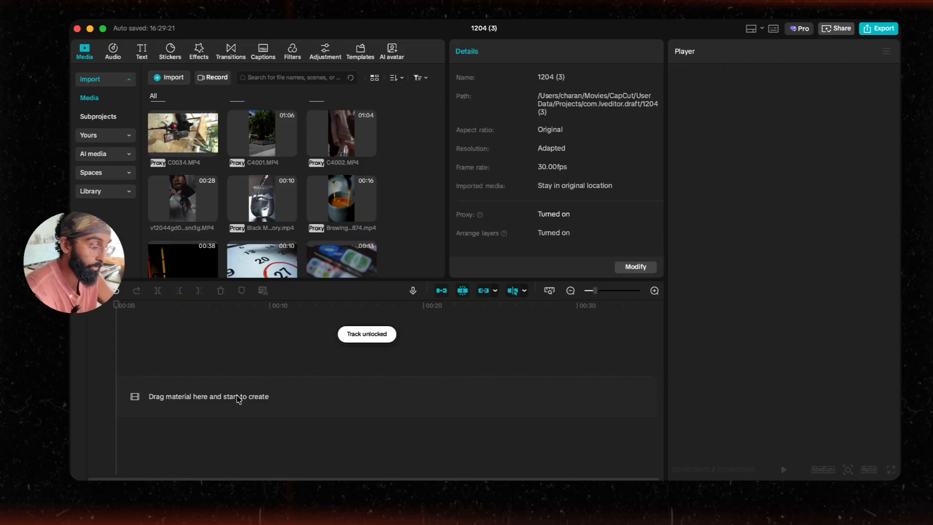
{"action": "key", "text": "super+z"}
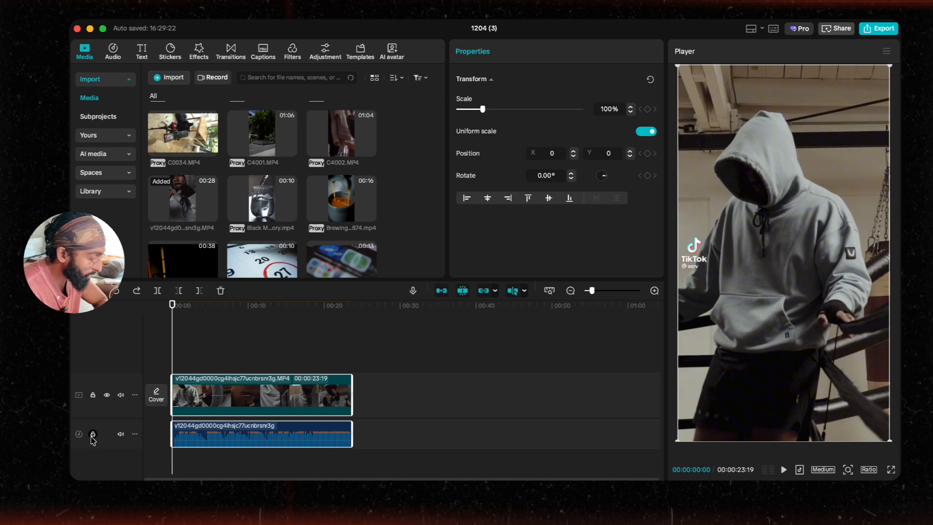
Step: Lock the audio track, delete the video clip, and unlock the audio track again
{"action": "left_click", "coordinate": [92, 434]}
{"action": "key", "text": "Delete"}
{"action": "scroll", "coordinate": [229, 407], "scroll_direction": "up", "scroll_amount": 3}
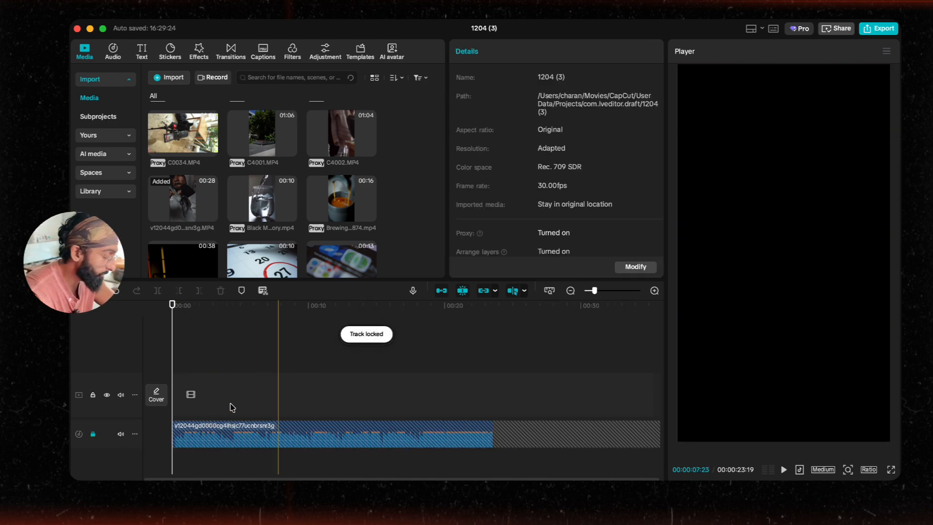
{"action": "key", "text": "Home"}
{"action": "left_click", "coordinate": [92, 434]}
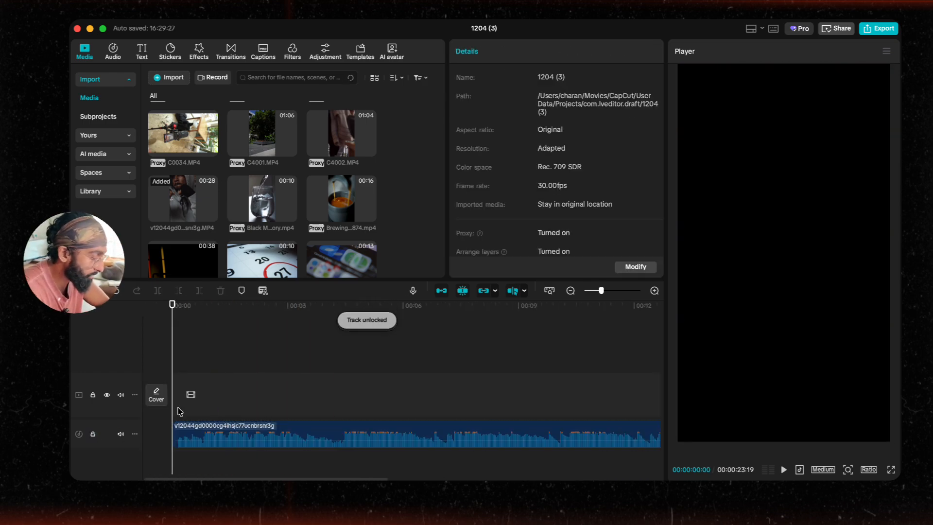
Step: Play back the remaining audio track on the timeline
{"action": "key", "text": "space"}
{"action": "scroll", "coordinate": [233, 391], "scroll_direction": "down", "scroll_amount": 1}
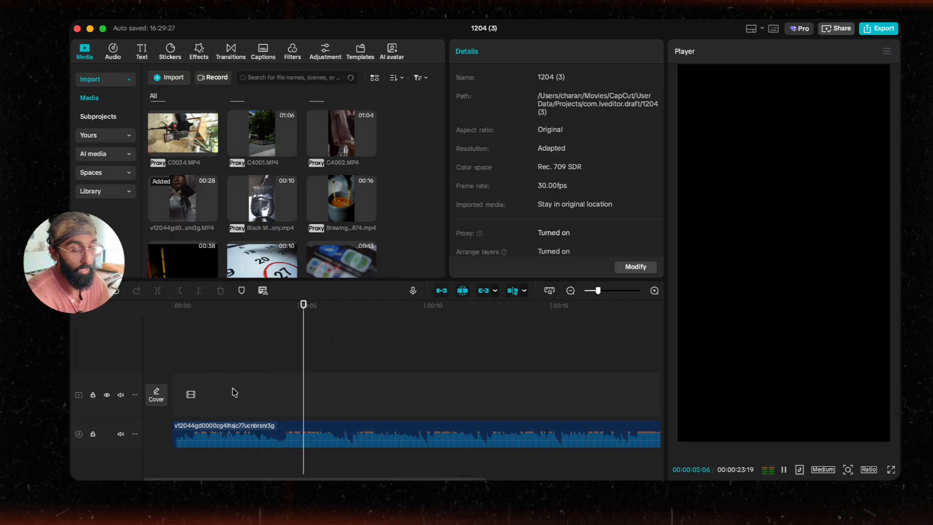
{"action": "key", "text": "space"}
{"action": "scroll", "coordinate": [234, 393], "scroll_direction": "up", "scroll_amount": 3}
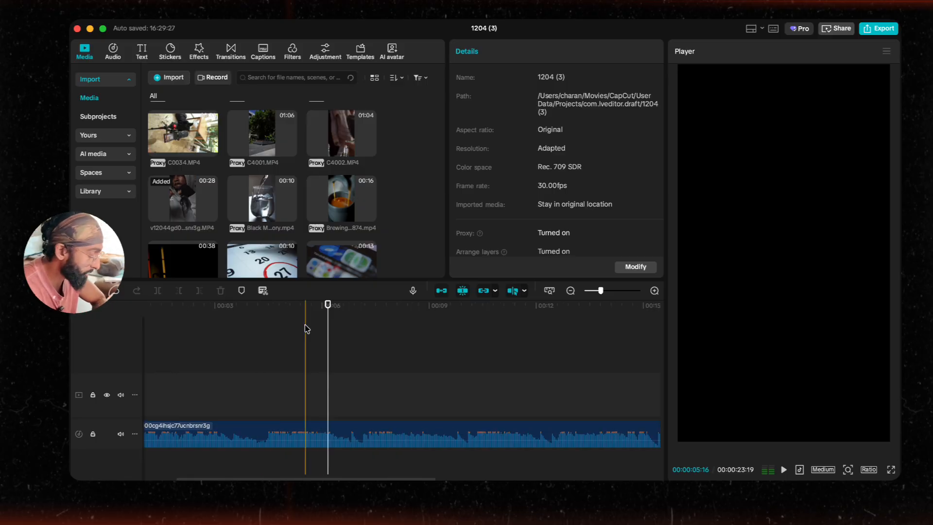
{"action": "scroll", "coordinate": [314, 350], "scroll_direction": "down", "scroll_amount": 1}
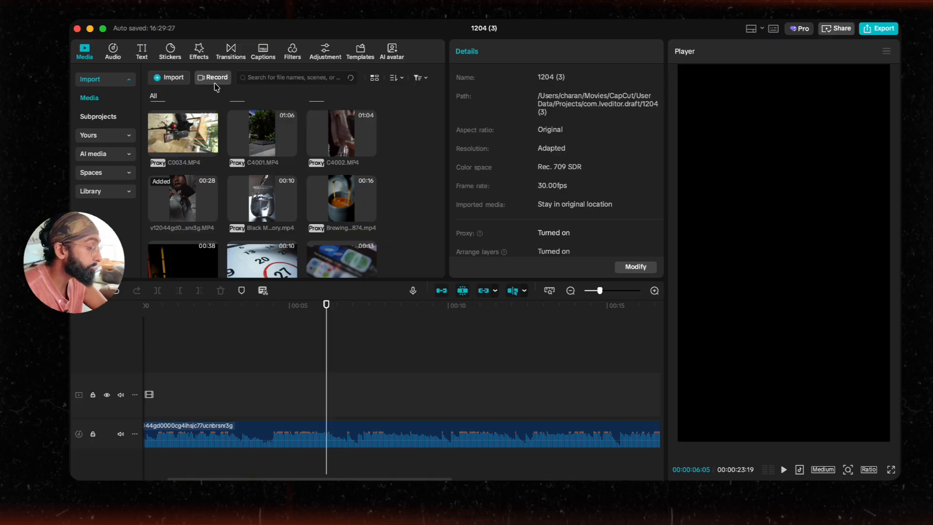
Step: Generate auto captions from the audio with the spoken language on Auto detect
{"action": "left_click", "coordinate": [141, 51]}
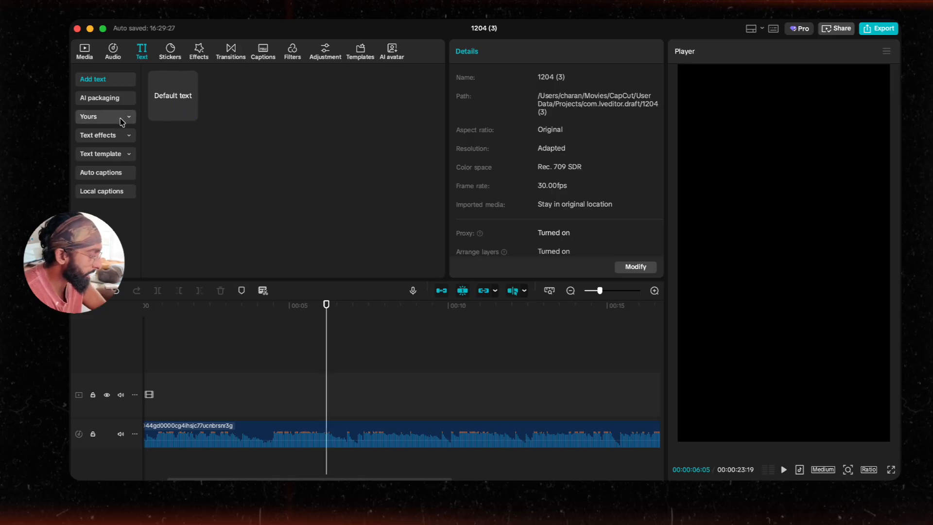
{"action": "left_click", "coordinate": [104, 174]}
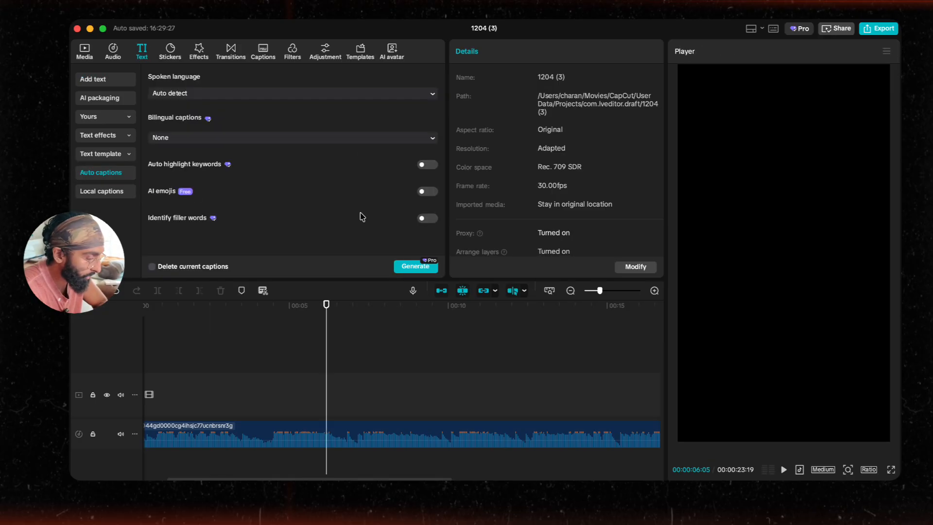
{"action": "left_click", "coordinate": [416, 266]}
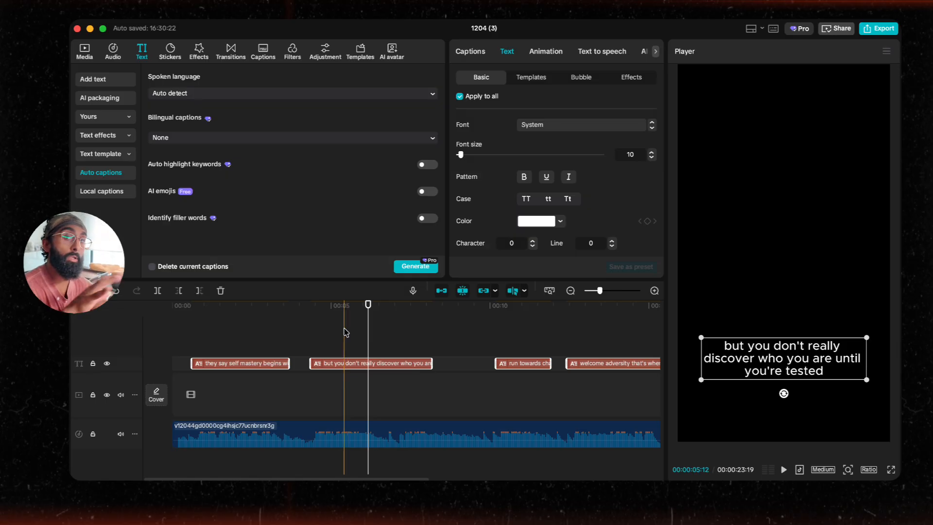
Step: Set the caption font to Hiragino Sans W9
{"action": "scroll", "coordinate": [345, 332], "scroll_direction": "up", "scroll_amount": 2}
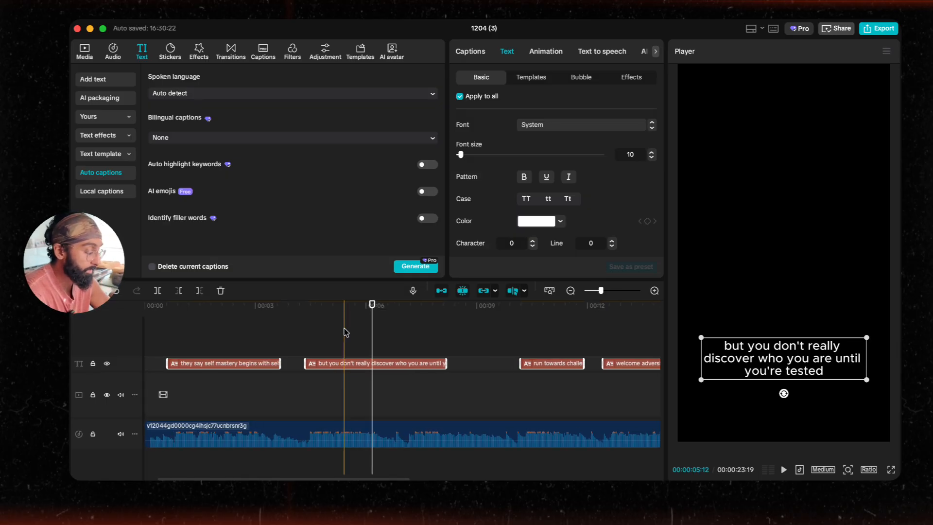
{"action": "scroll", "coordinate": [343, 333], "scroll_direction": "left", "scroll_amount": 2}
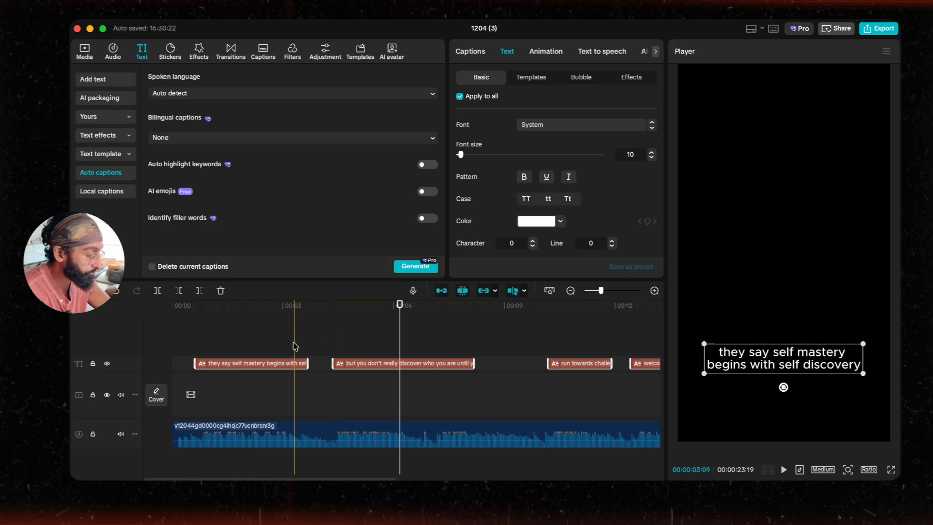
{"action": "scroll", "coordinate": [265, 343], "scroll_direction": "up", "scroll_amount": 3}
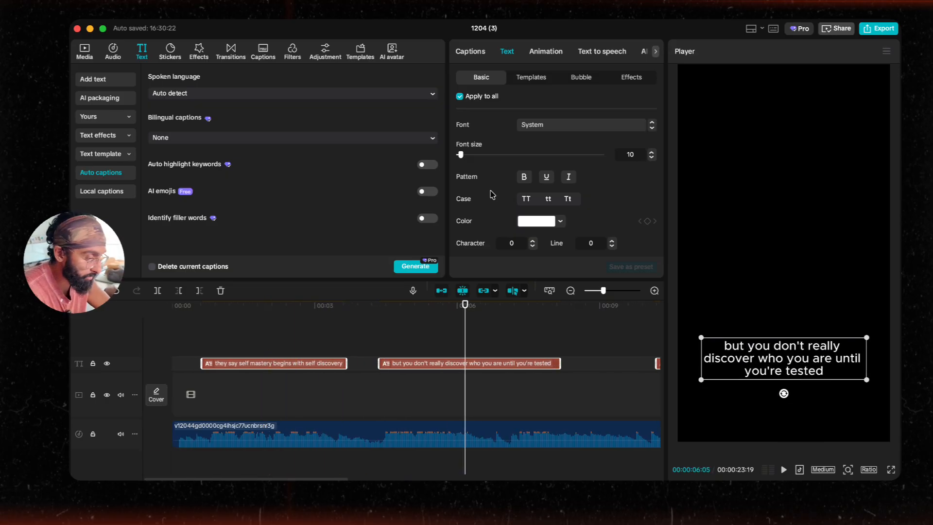
{"action": "left_click", "coordinate": [542, 123]}
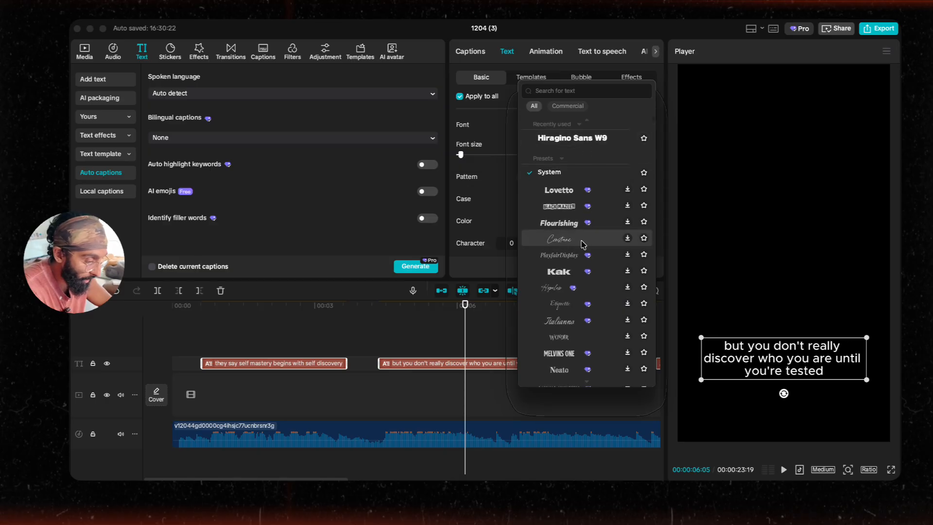
{"action": "scroll", "coordinate": [584, 253], "scroll_direction": "down", "scroll_amount": 5}
{"action": "scroll", "coordinate": [583, 287], "scroll_direction": "down", "scroll_amount": 10}
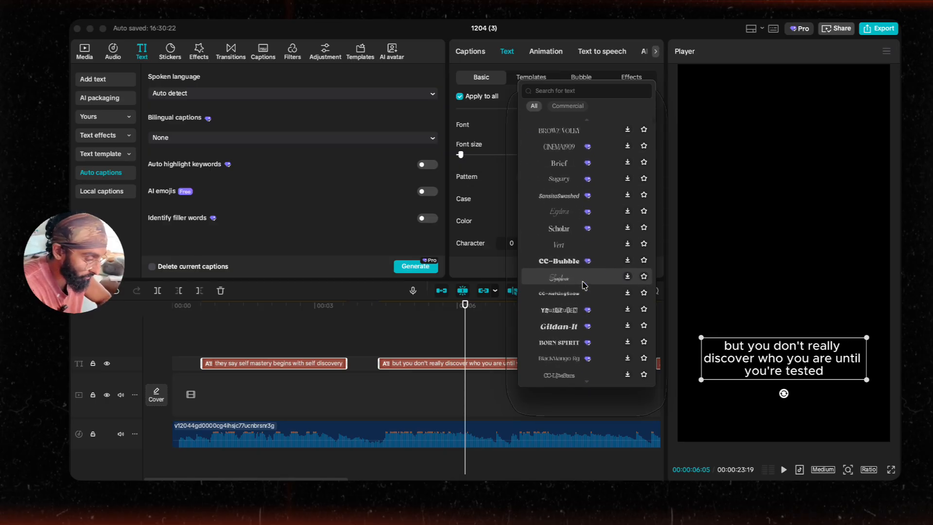
{"action": "scroll", "coordinate": [574, 228], "scroll_direction": "up", "scroll_amount": 3}
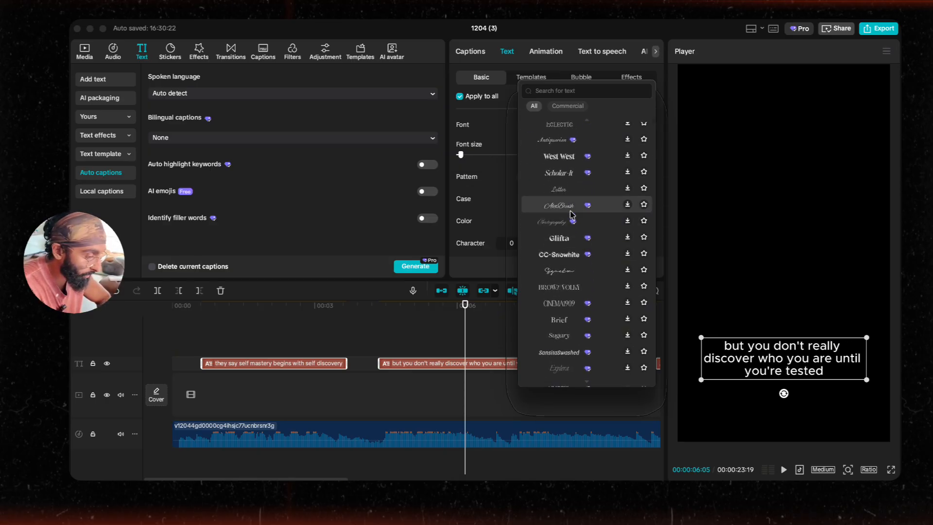
{"action": "scroll", "coordinate": [571, 245], "scroll_direction": "up", "scroll_amount": 10}
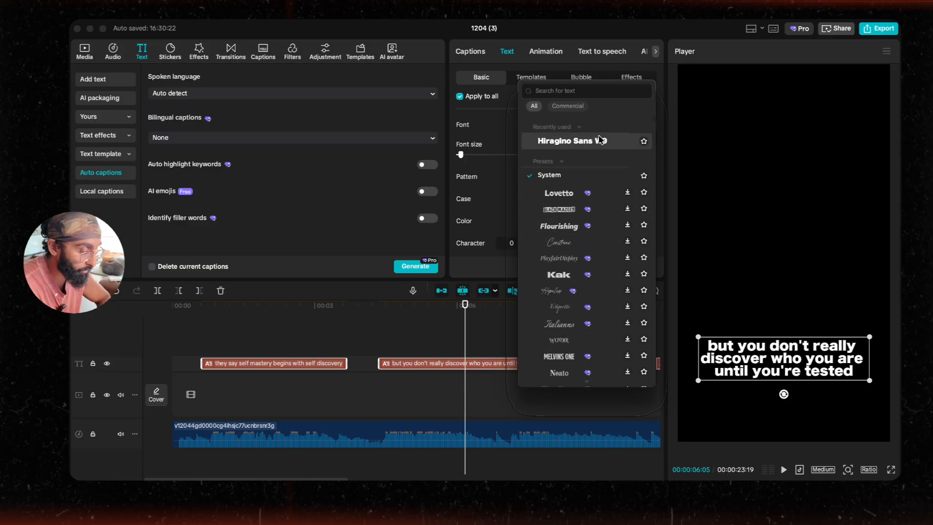
{"action": "left_click", "coordinate": [643, 140]}
Step: Apply the Bounce Out caption animation from the favourited caption animations
{"action": "left_click", "coordinate": [540, 55]}
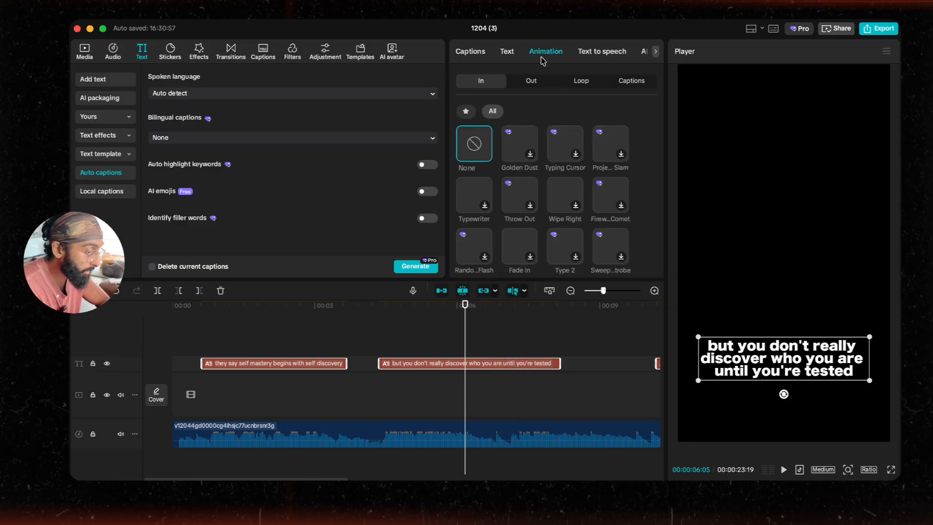
{"action": "left_click", "coordinate": [628, 82]}
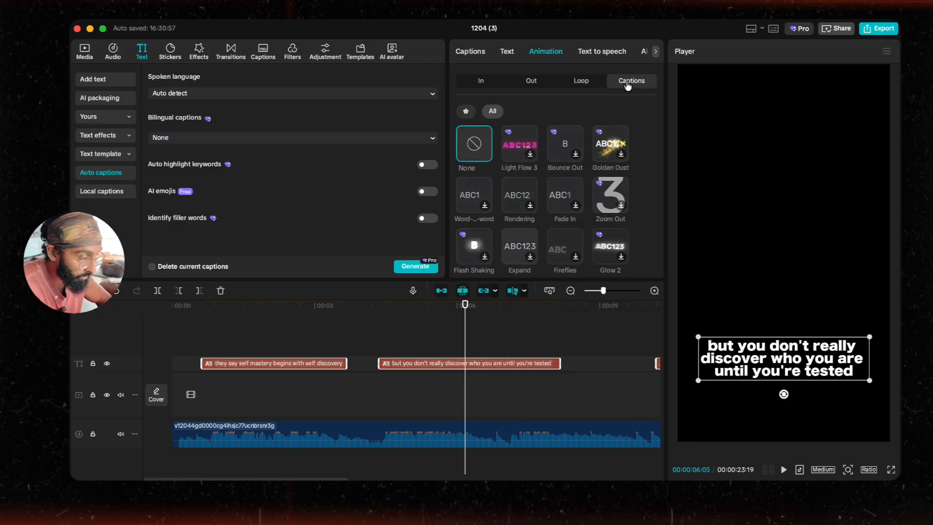
{"action": "left_click", "coordinate": [466, 112]}
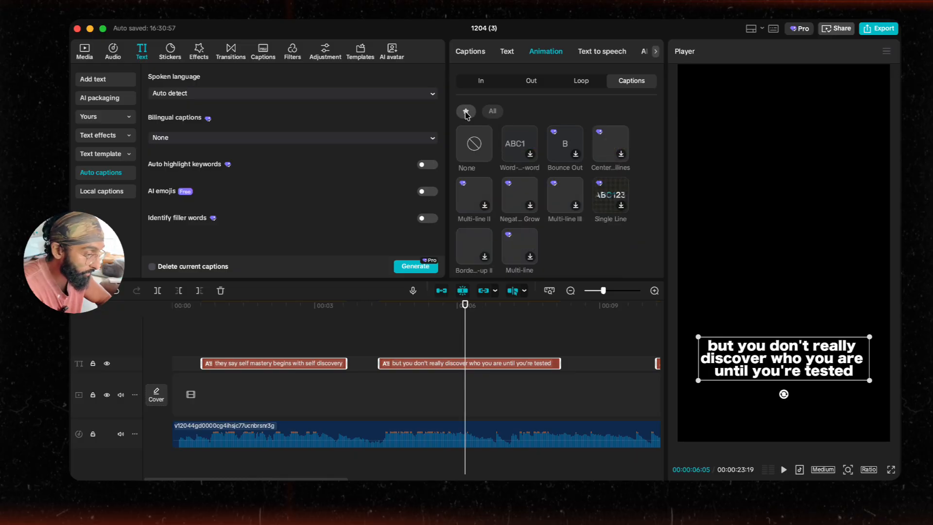
{"action": "left_click", "coordinate": [571, 148]}
{"action": "left_click", "coordinate": [253, 333]}
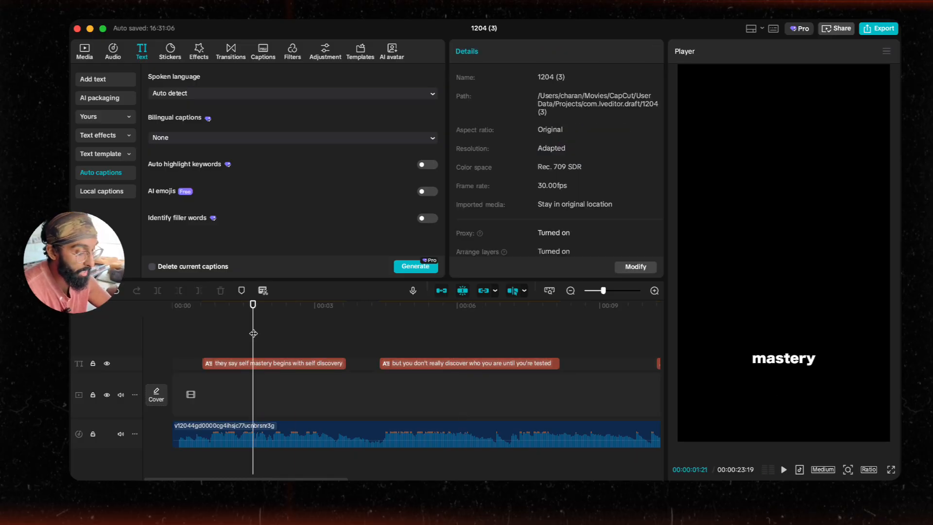
Step: Move the captions up to the middle of the frame
{"action": "key", "text": "space"}
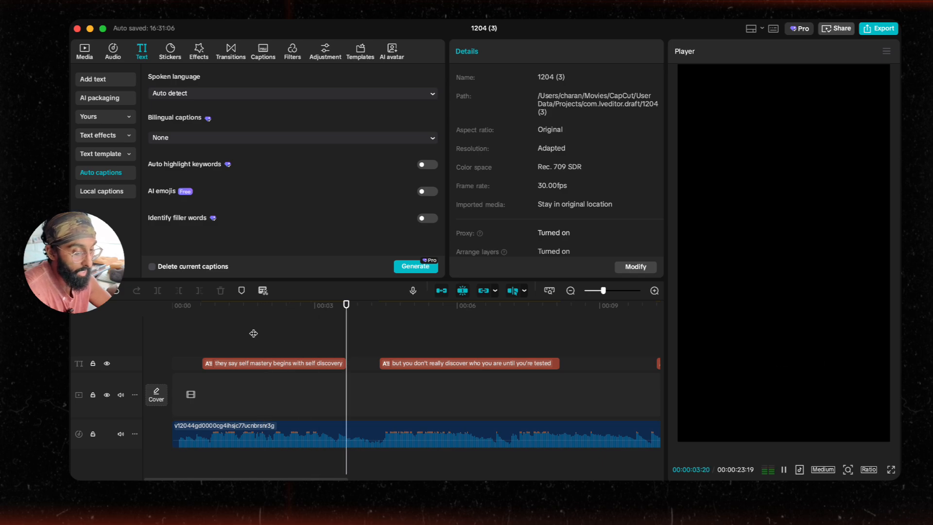
{"action": "key", "text": "space"}
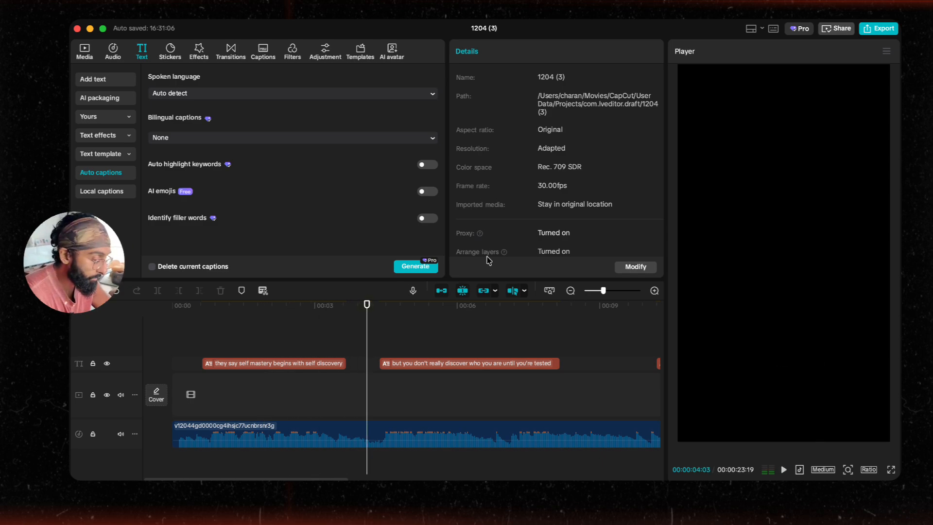
{"action": "left_click", "coordinate": [328, 367]}
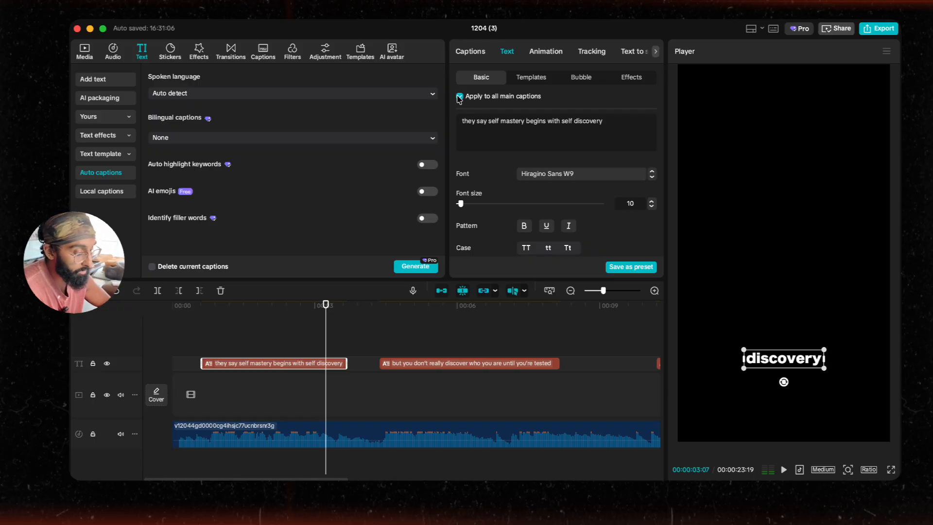
{"action": "left_click_drag", "start_coordinate": [802, 358], "coordinate": [799, 259]}
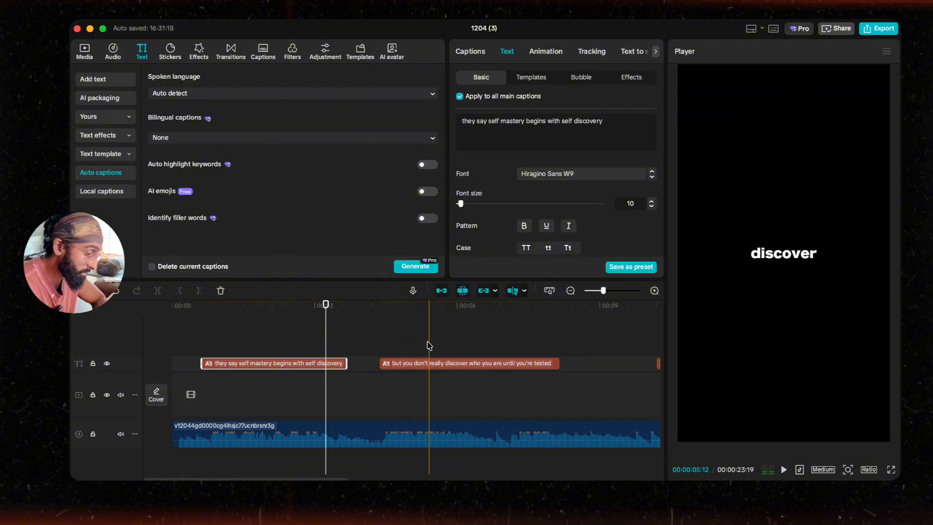
Step: Play back the timeline to review the animated captions
{"action": "left_click", "coordinate": [200, 344]}
{"action": "key", "text": "space"}
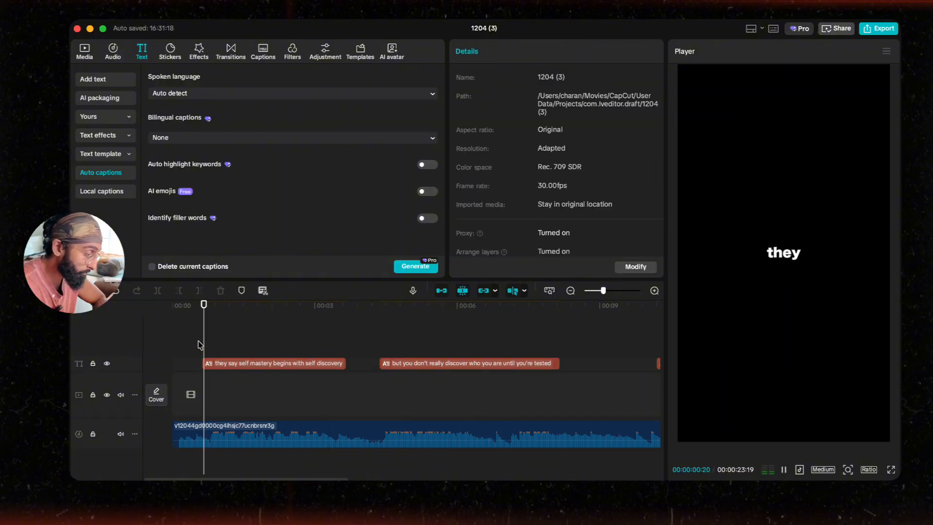
{"action": "scroll", "coordinate": [236, 353], "scroll_direction": "up", "scroll_amount": 3}
{"action": "scroll", "coordinate": [272, 357], "scroll_direction": "up", "scroll_amount": 1}
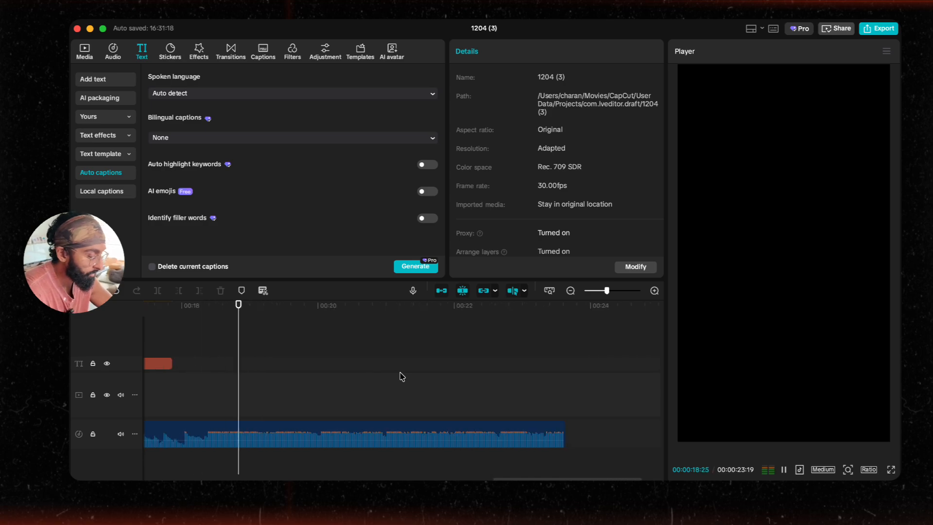
{"action": "scroll", "coordinate": [400, 376], "scroll_direction": "left", "scroll_amount": 10}
{"action": "key", "text": "space"}
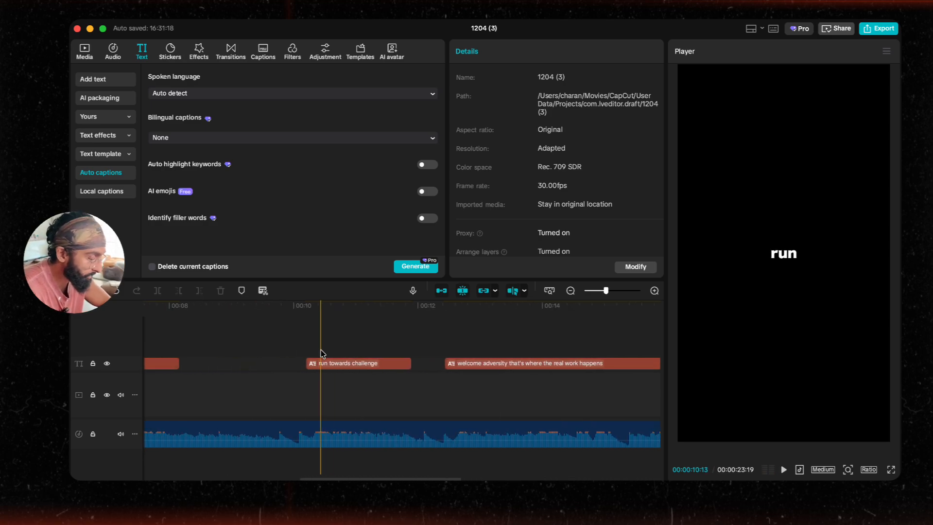
{"action": "key", "text": "space"}
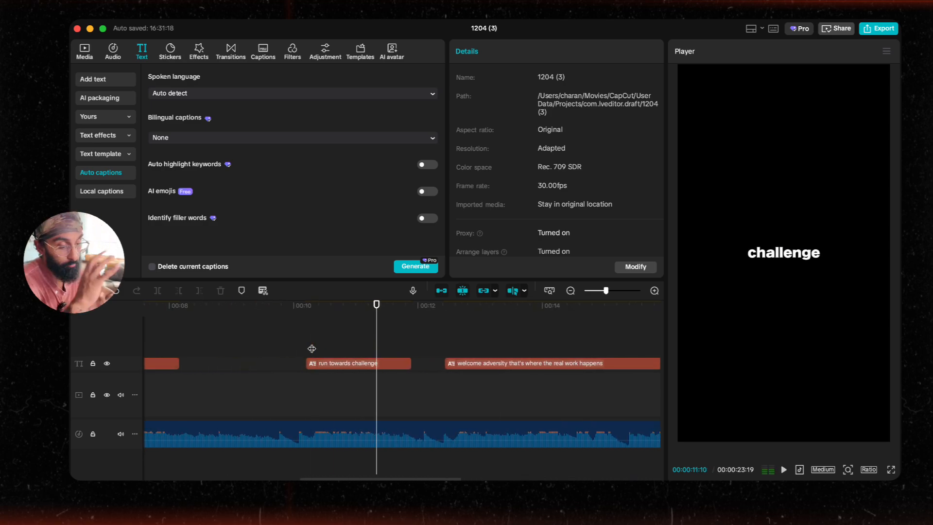
{"action": "scroll", "coordinate": [312, 348], "scroll_direction": "up", "scroll_amount": 2}
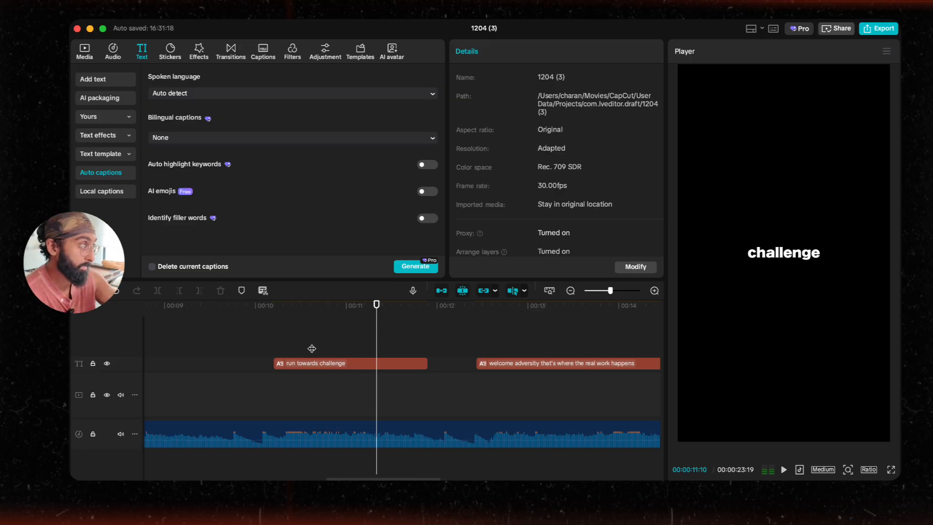
{"action": "scroll", "coordinate": [352, 372], "scroll_direction": "left", "scroll_amount": 15}
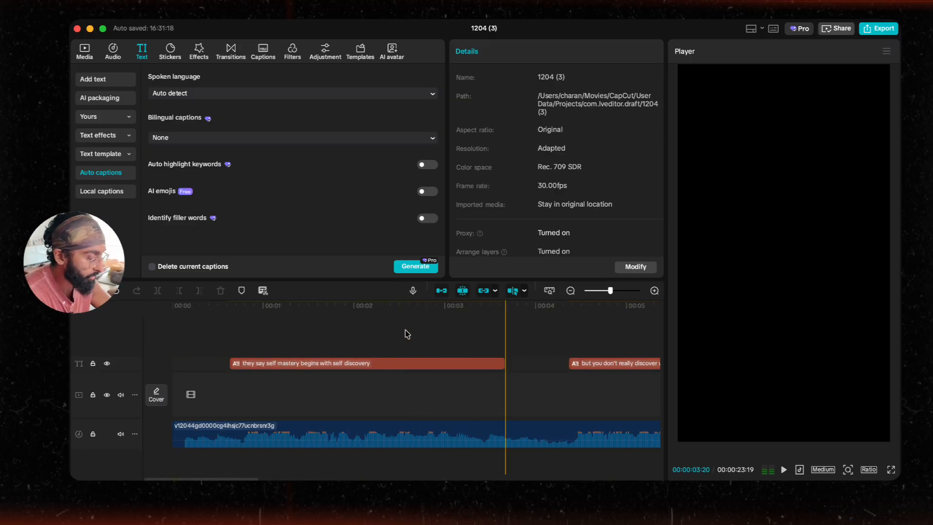
Step: Change the captions' font to Penting-CF-Heavy by searching the font list for it
{"action": "left_click", "coordinate": [339, 365]}
{"action": "scroll", "coordinate": [517, 192], "scroll_direction": "down", "scroll_amount": 3}
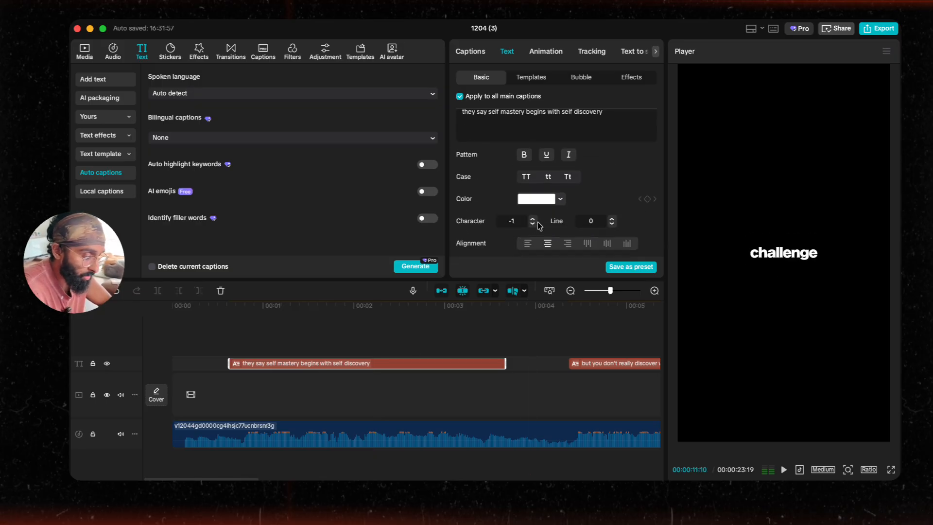
{"action": "scroll", "coordinate": [549, 213], "scroll_direction": "up", "scroll_amount": 3}
{"action": "left_click", "coordinate": [569, 161]}
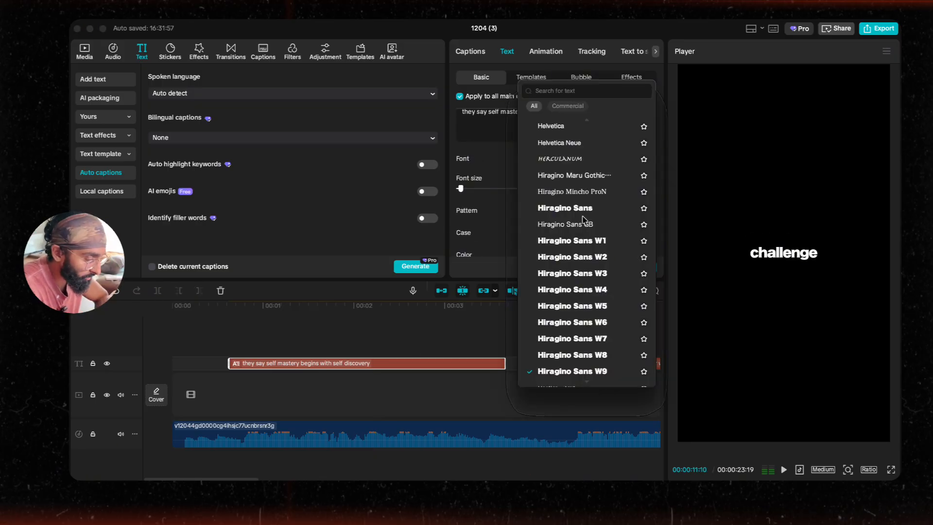
{"action": "scroll", "coordinate": [586, 243], "scroll_direction": "down", "scroll_amount": 15}
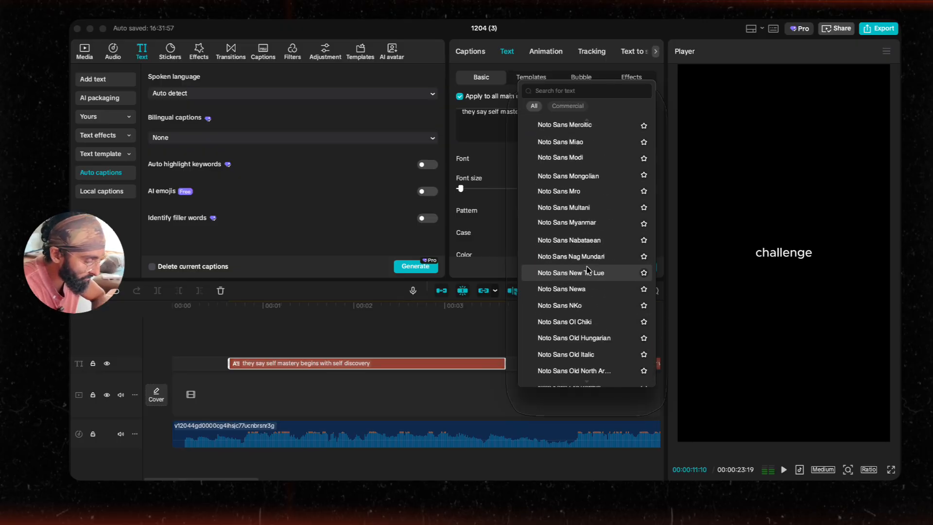
{"action": "scroll", "coordinate": [588, 270], "scroll_direction": "down", "scroll_amount": 15}
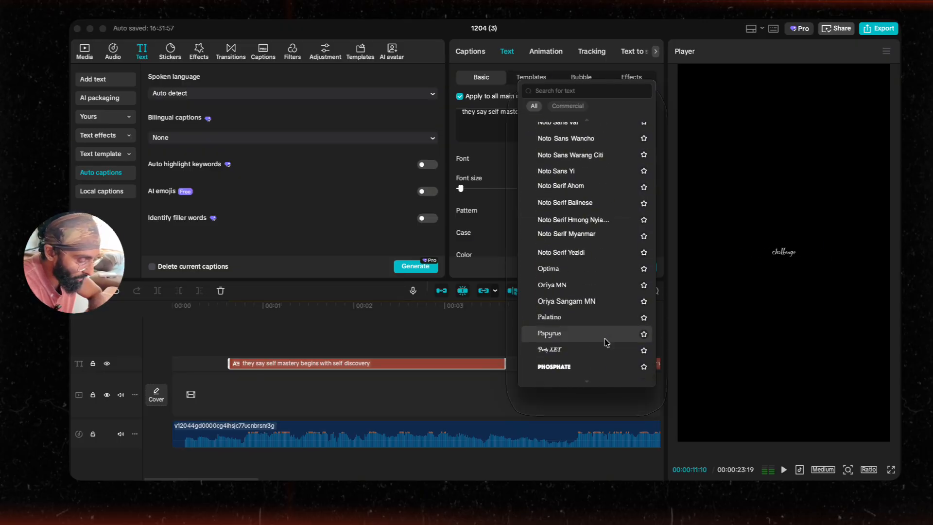
{"action": "left_click_drag", "start_coordinate": [655, 379], "coordinate": [649, 98]}
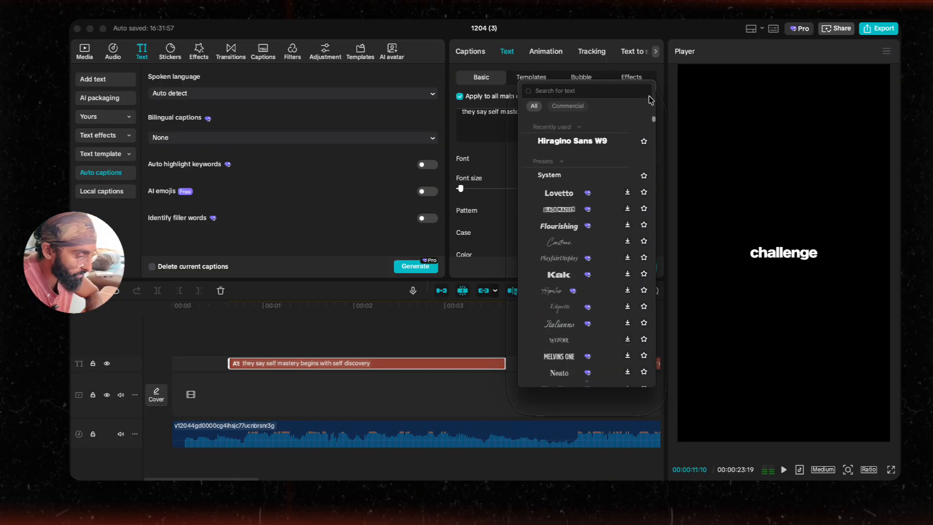
{"action": "scroll", "coordinate": [559, 213], "scroll_direction": "down", "scroll_amount": 10}
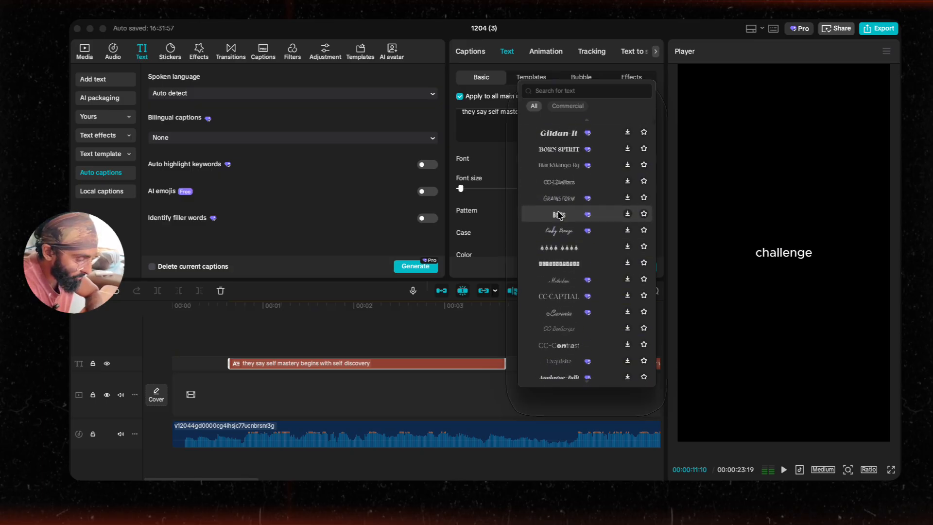
{"action": "scroll", "coordinate": [559, 214], "scroll_direction": "down", "scroll_amount": 10}
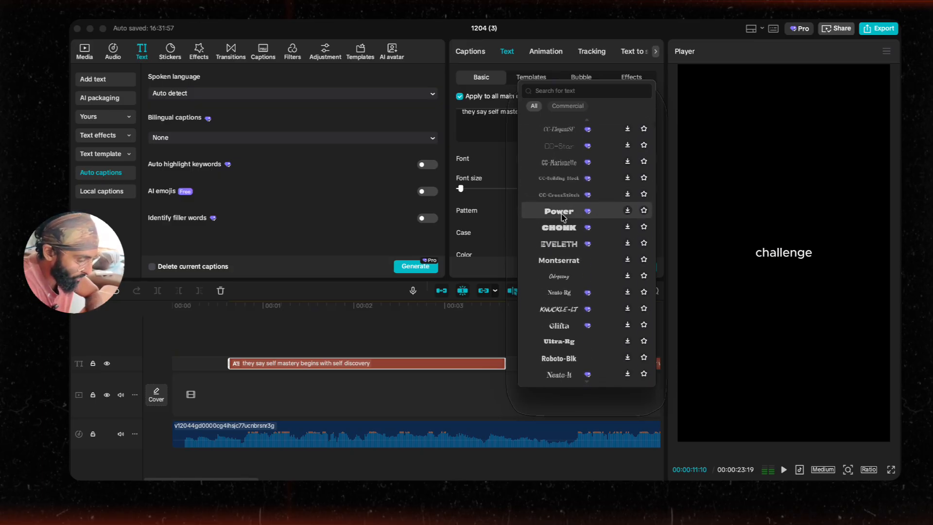
{"action": "scroll", "coordinate": [562, 217], "scroll_direction": "down", "scroll_amount": 15}
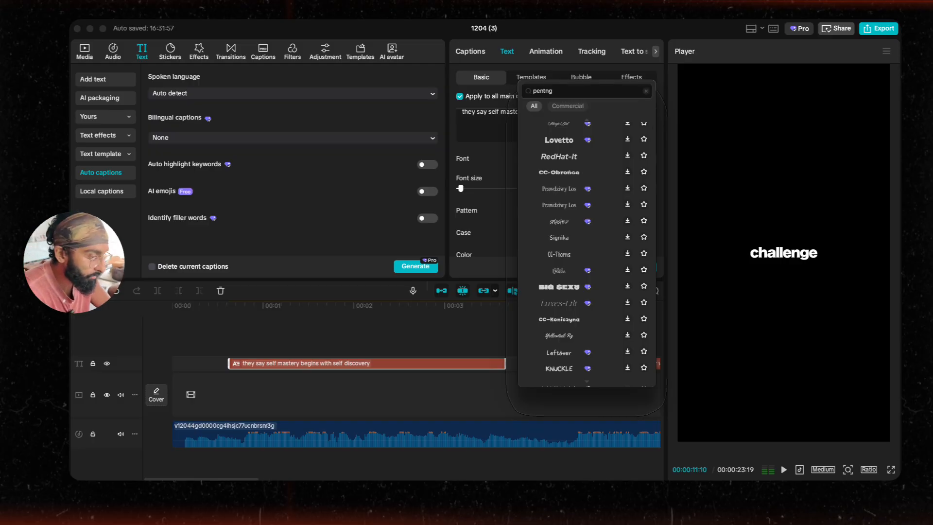
{"action": "key", "text": "Return"}
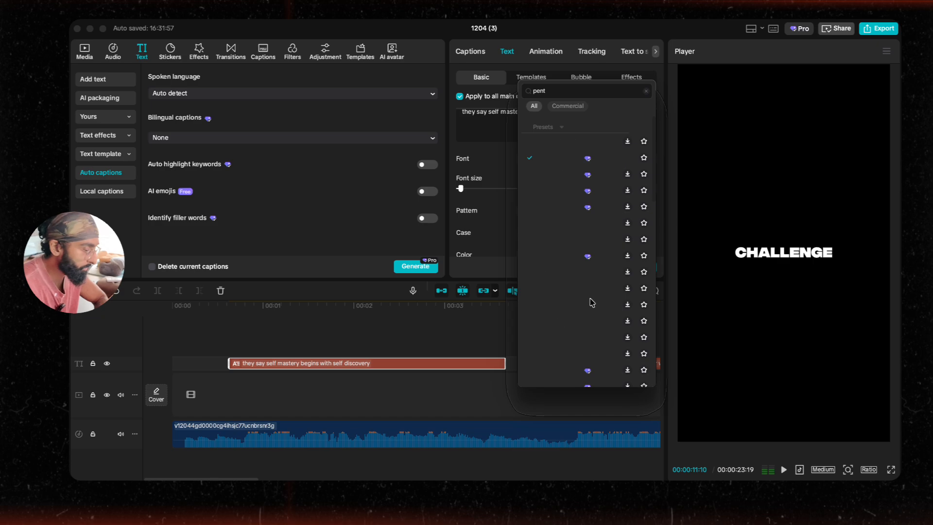
{"action": "left_click", "coordinate": [204, 338]}
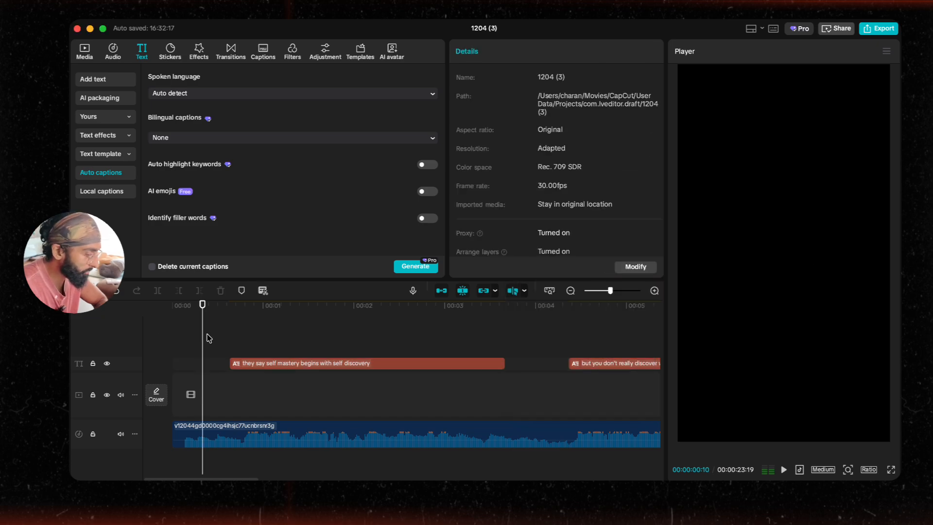
Step: Check the restyled captions at a few points on the timeline
{"action": "left_click", "coordinate": [318, 365]}
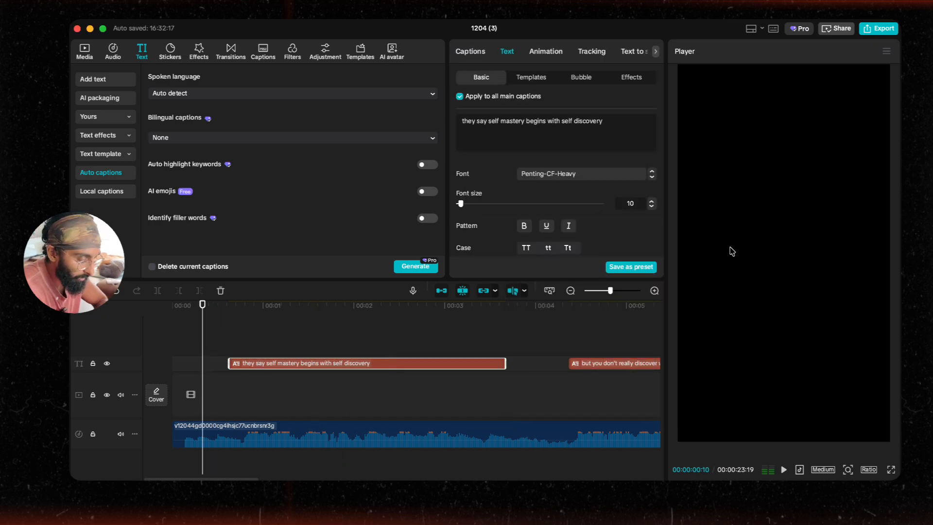
{"action": "left_click", "coordinate": [406, 305]}
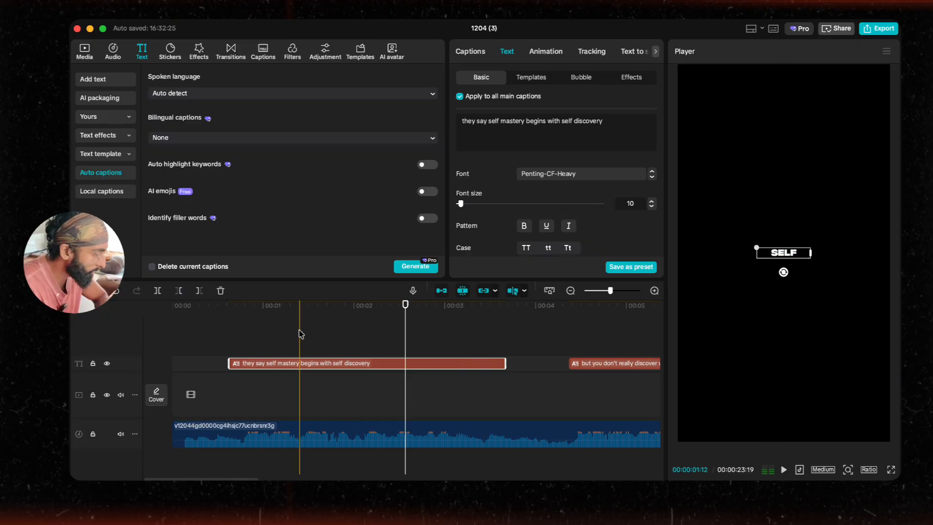
{"action": "left_click", "coordinate": [205, 333]}
{"action": "scroll", "coordinate": [236, 336], "scroll_direction": "down", "scroll_amount": 2}
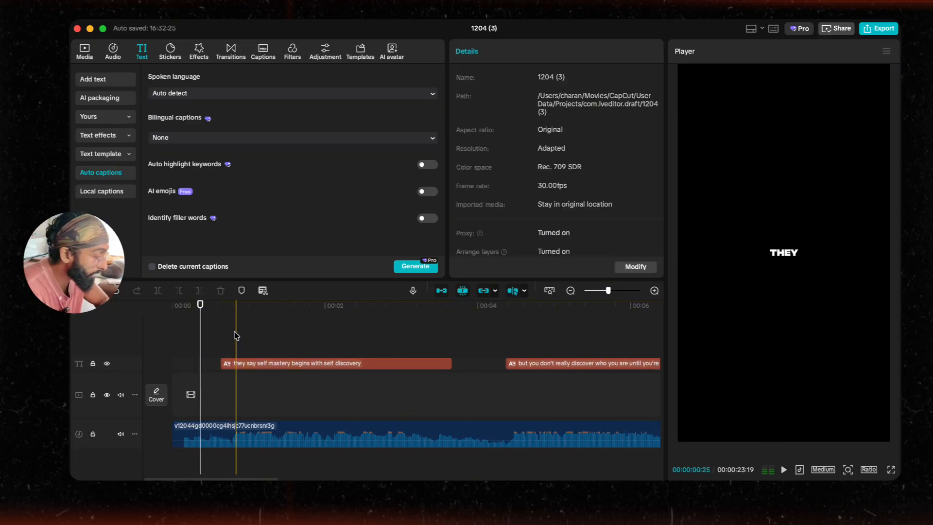
Step: Add the top-down traffic hyperlapse clip from the media library to the video track at the start
{"action": "left_click", "coordinate": [76, 49]}
{"action": "scroll", "coordinate": [227, 160], "scroll_direction": "up", "scroll_amount": 3}
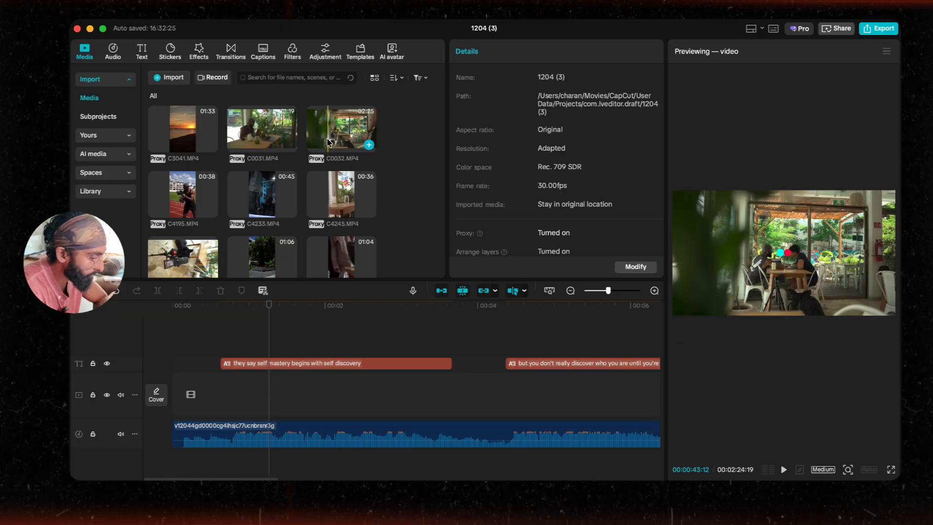
{"action": "scroll", "coordinate": [266, 146], "scroll_direction": "down", "scroll_amount": 5}
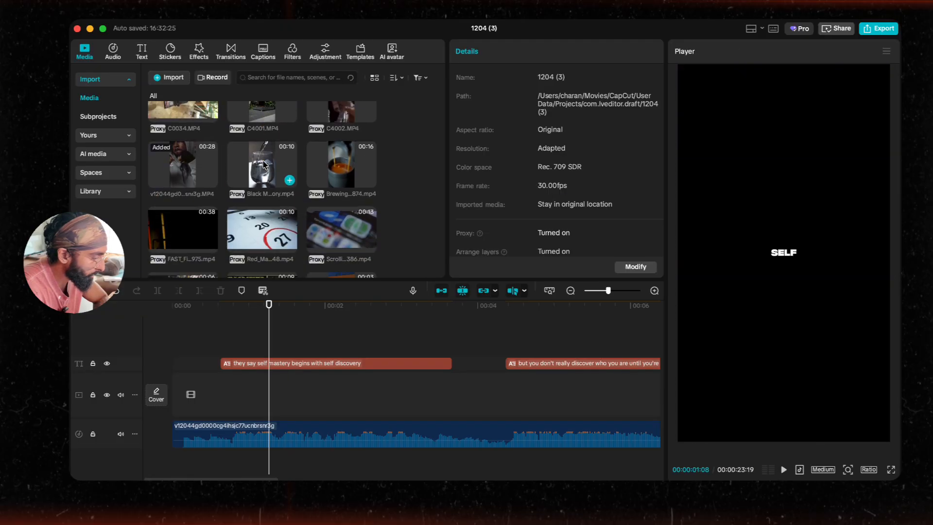
{"action": "scroll", "coordinate": [263, 164], "scroll_direction": "down", "scroll_amount": 2}
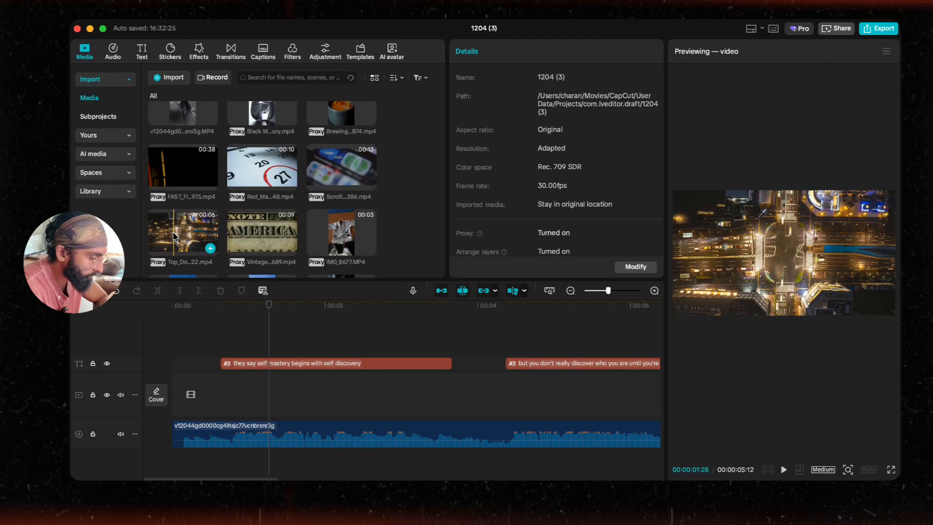
{"action": "left_click_drag", "start_coordinate": [167, 238], "coordinate": [181, 401]}
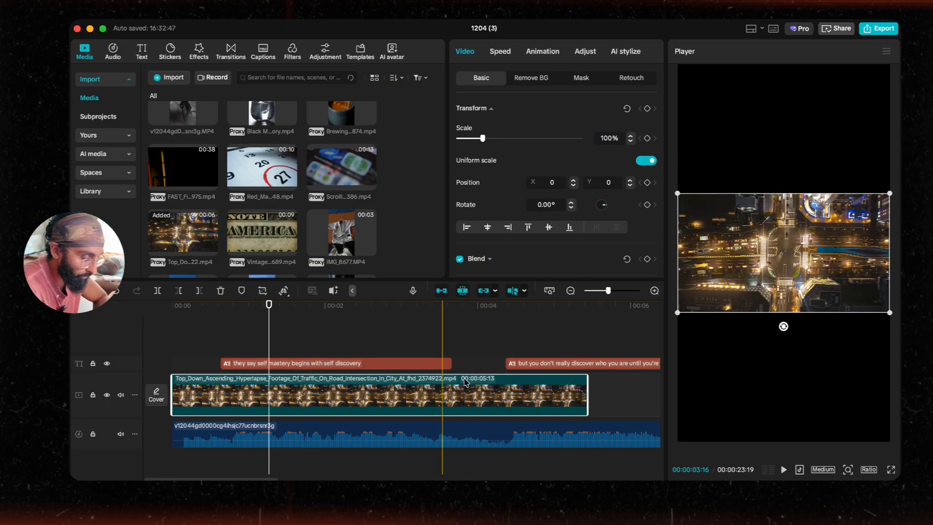
Step: Rotate the traffic clip 90° and scale it up to about 177% to fill the frame
{"action": "left_click_drag", "start_coordinate": [774, 318], "coordinate": [755, 257]}
{"action": "left_click_drag", "start_coordinate": [726, 359], "coordinate": [624, 447]}
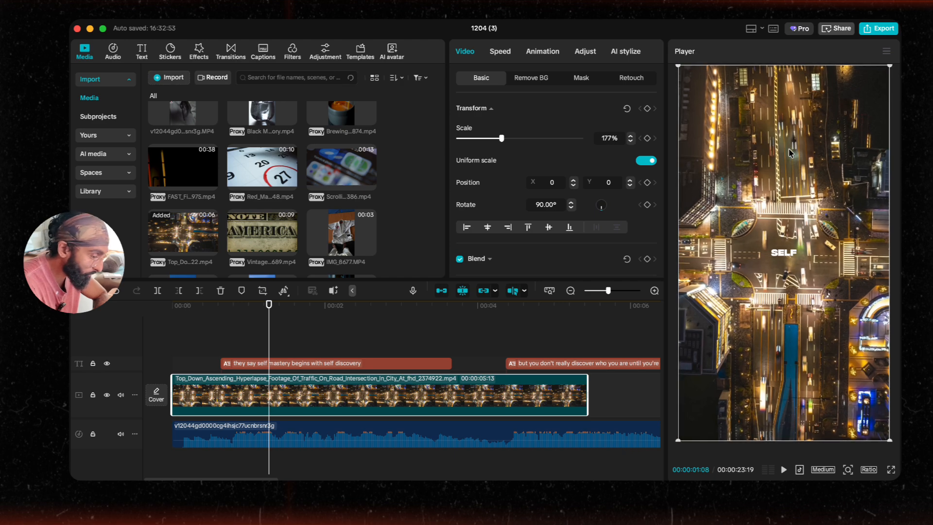
Step: Set the project aspect ratio to 9:16 and play the opening of the timeline
{"action": "left_click", "coordinate": [869, 469]}
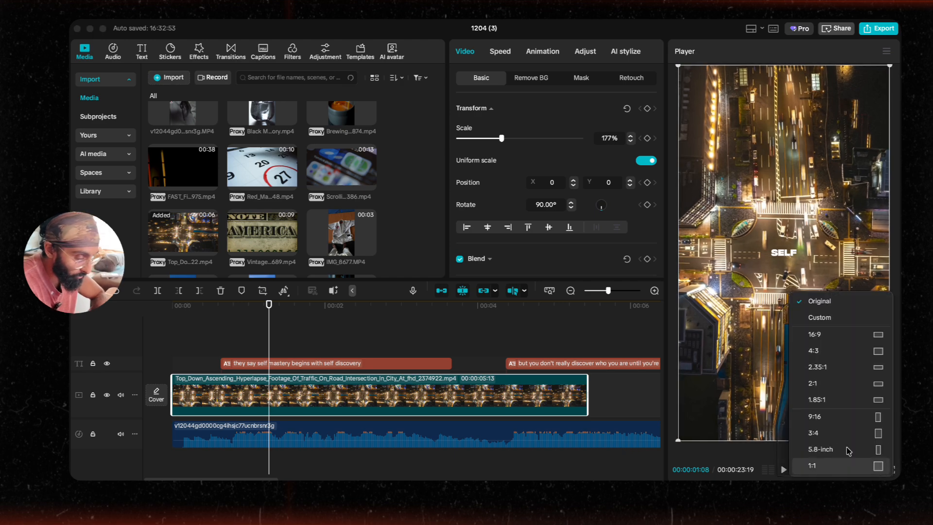
{"action": "left_click", "coordinate": [833, 416]}
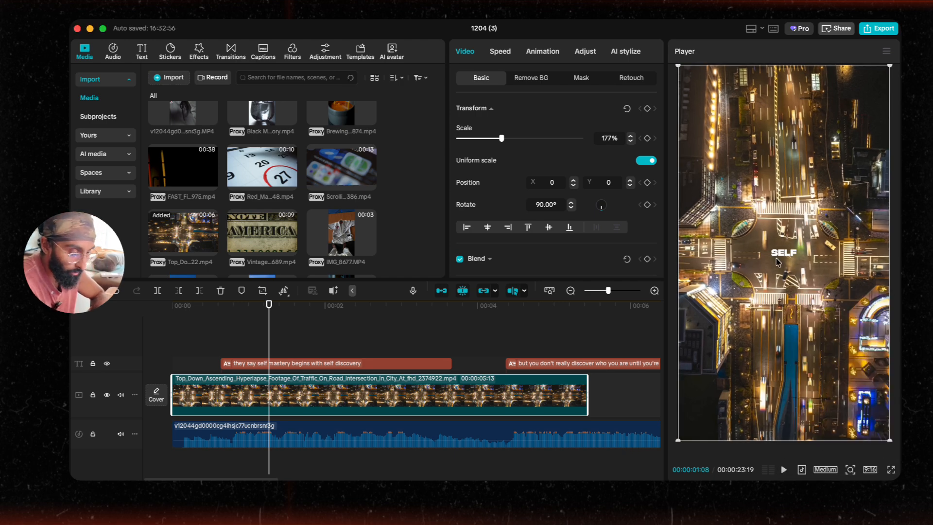
{"action": "left_click_drag", "start_coordinate": [192, 305], "coordinate": [118, 305]}
{"action": "key", "text": "space"}
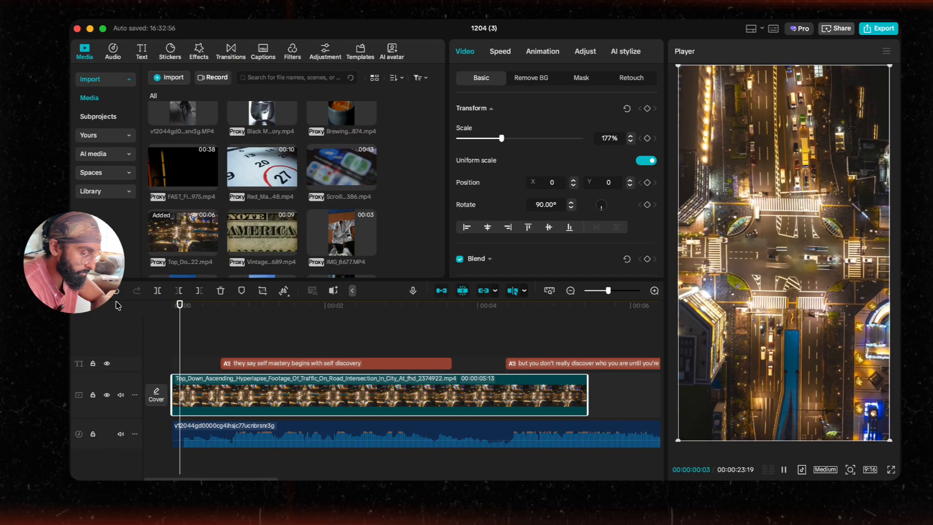
{"action": "key", "text": "space"}
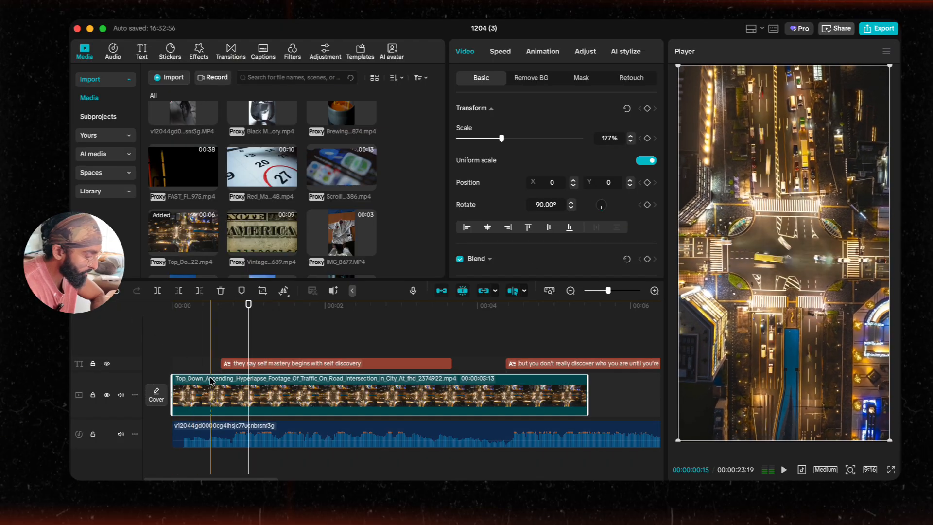
Step: Try deleting the trailing segment of the split traffic clip, undoing each attempt
{"action": "left_click", "coordinate": [221, 392]}
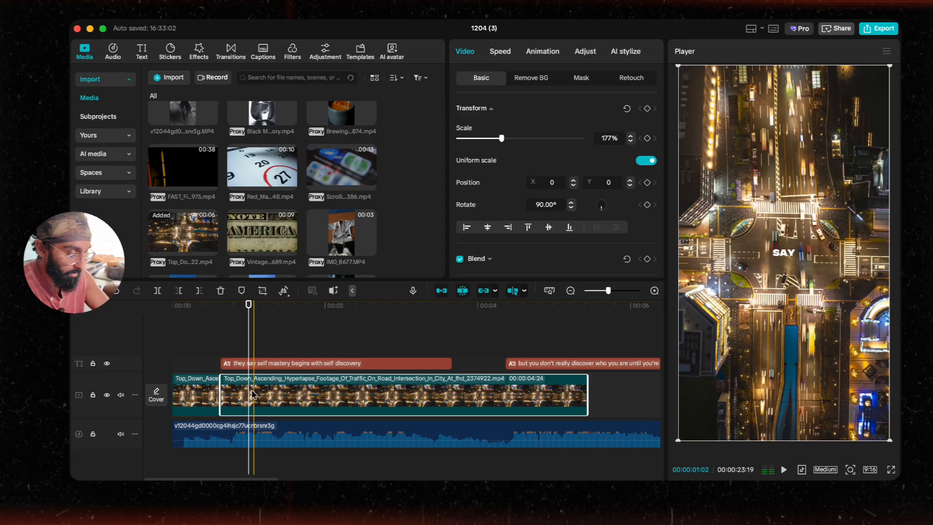
{"action": "key", "text": "Delete"}
{"action": "key", "text": "super+z"}
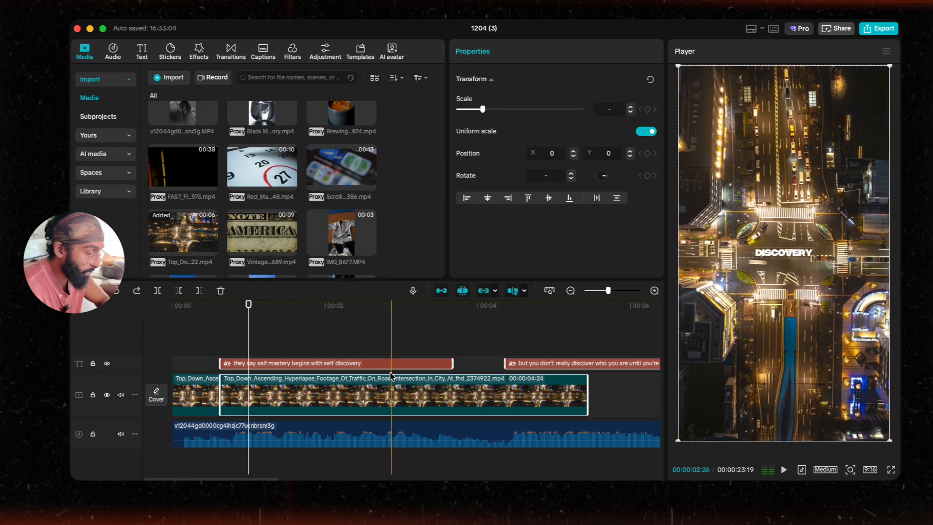
{"action": "left_click", "coordinate": [382, 396]}
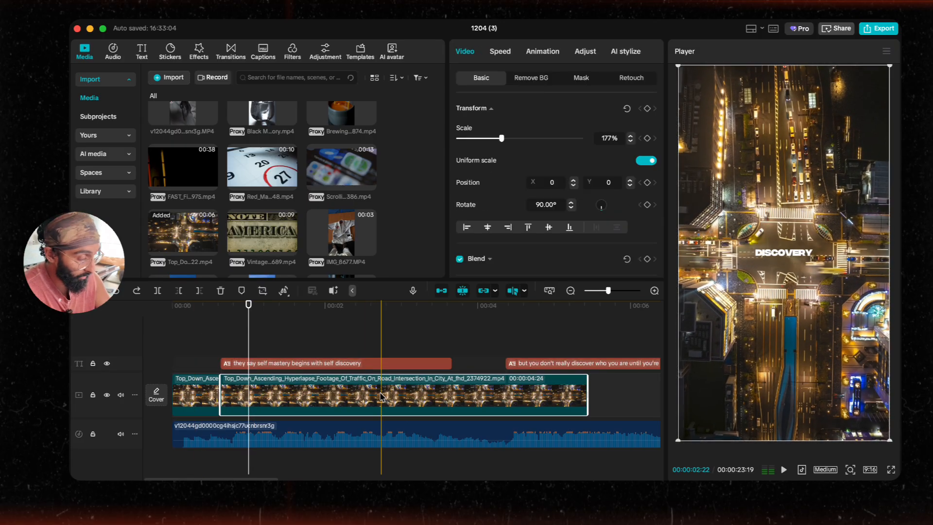
{"action": "key", "text": "Delete"}
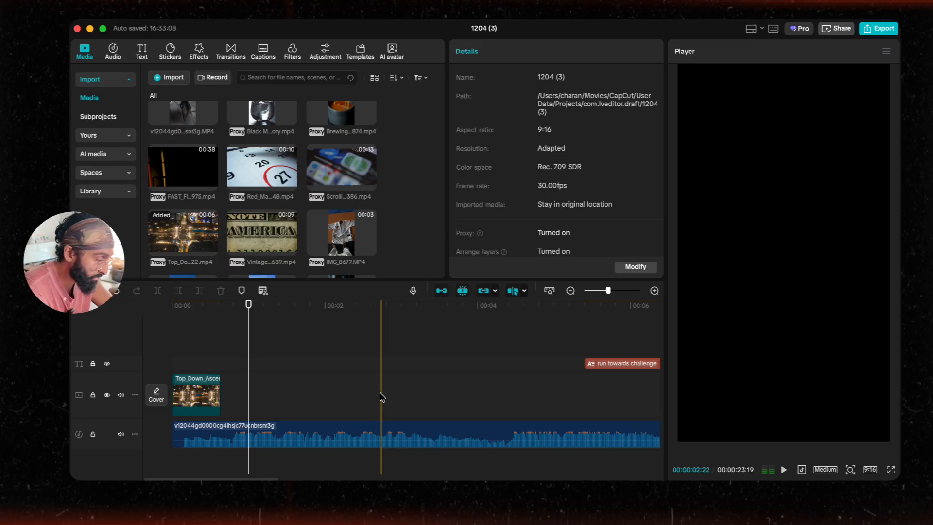
{"action": "key", "text": "super+z"}
Step: Lock the caption track, delete the traffic clip's trailing segment, and unlock the captions again
{"action": "left_click", "coordinate": [93, 364]}
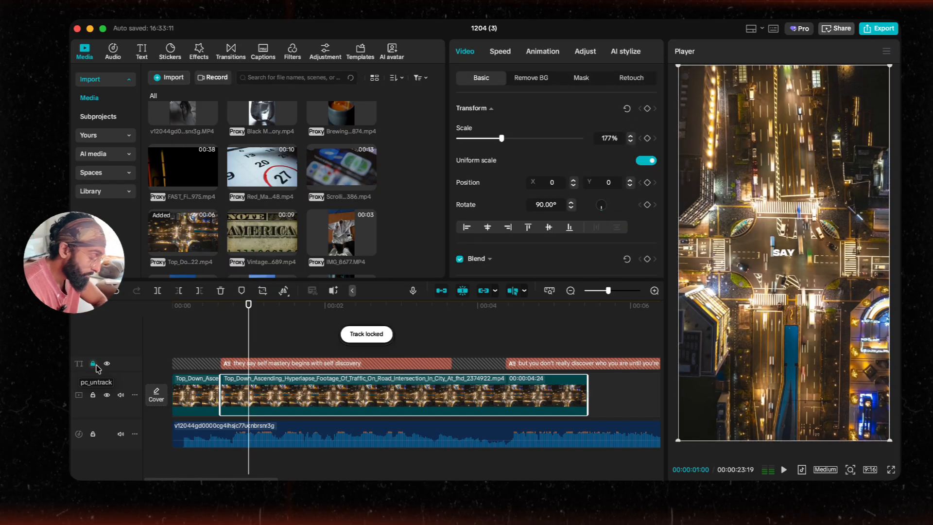
{"action": "key", "text": "Delete"}
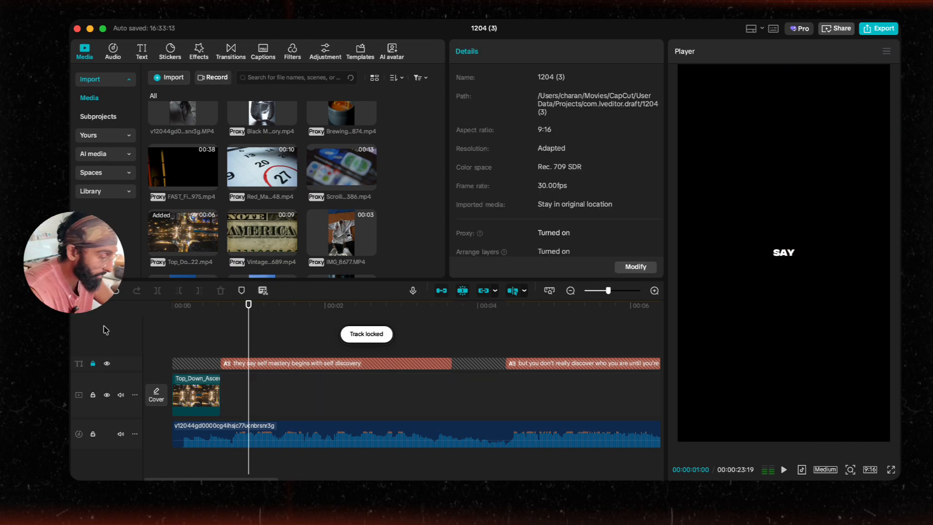
{"action": "left_click", "coordinate": [93, 364]}
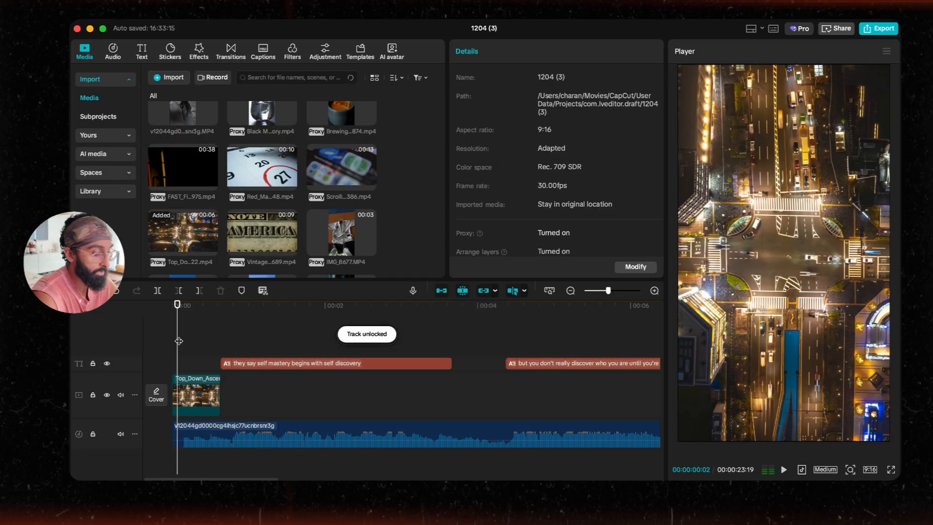
Step: Play back the start of the timeline to review the shortened traffic clip with captions
{"action": "scroll", "coordinate": [179, 341], "scroll_direction": "up", "scroll_amount": 2}
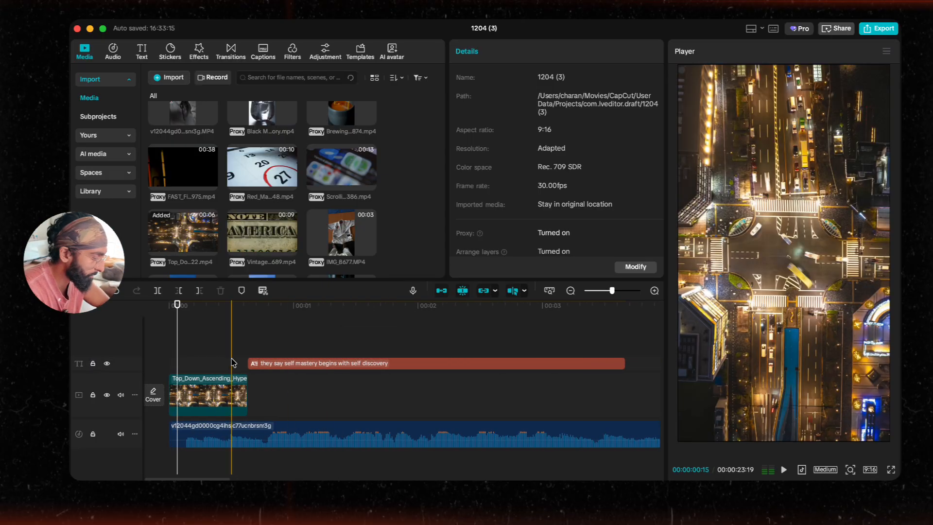
{"action": "left_click", "coordinate": [167, 305]}
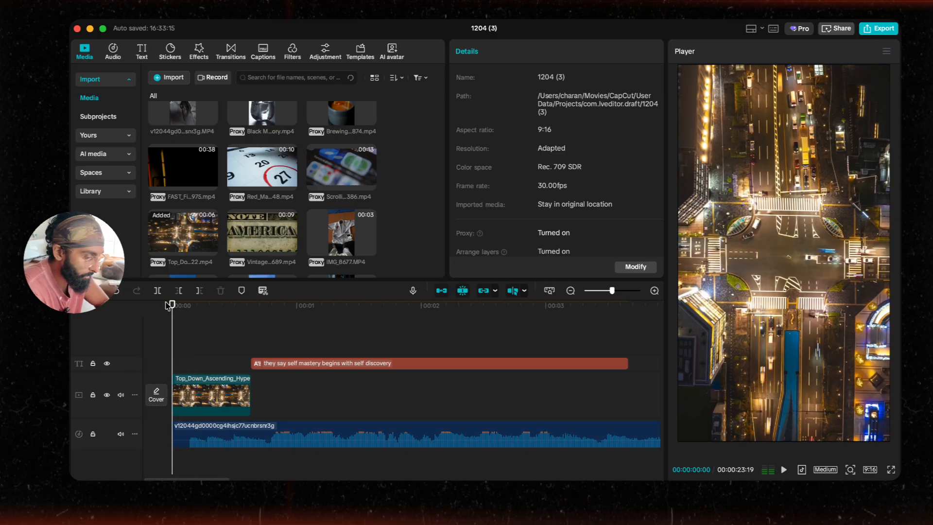
{"action": "key", "text": "space"}
{"action": "scroll", "coordinate": [221, 362], "scroll_direction": "up", "scroll_amount": 2}
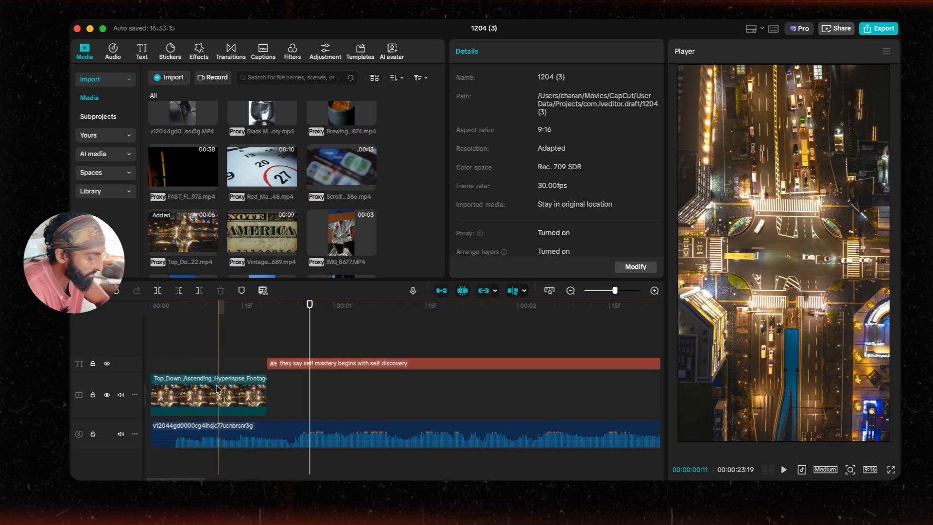
{"action": "scroll", "coordinate": [238, 362], "scroll_direction": "left", "scroll_amount": 2}
{"action": "left_click", "coordinate": [178, 365]}
{"action": "key", "text": "space"}
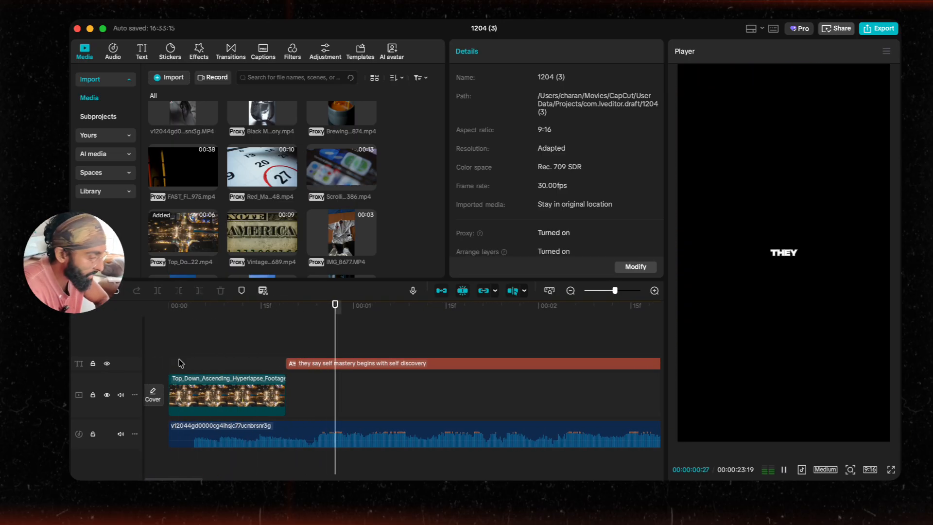
Step: Add the C3041 sunset clip from the media library after the traffic clip on the video track
{"action": "scroll", "coordinate": [254, 237], "scroll_direction": "up", "scroll_amount": 5}
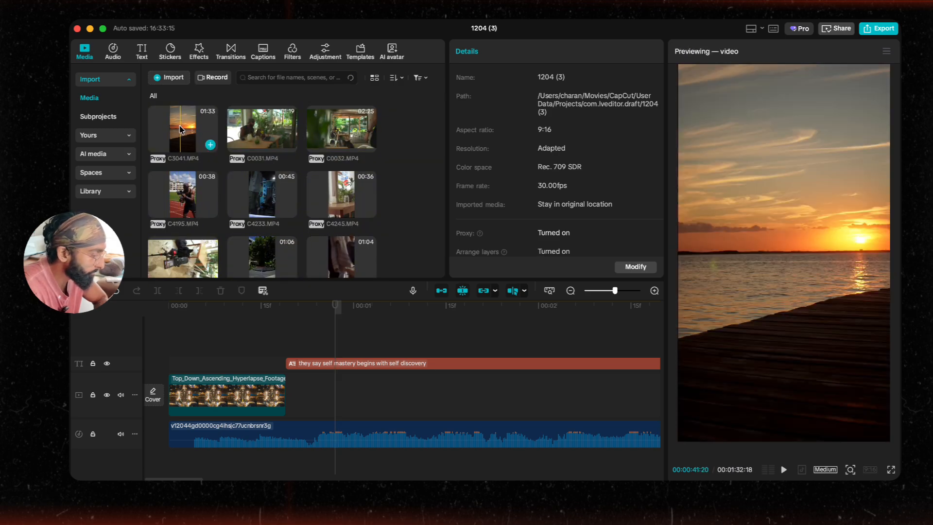
{"action": "left_click_drag", "start_coordinate": [182, 128], "coordinate": [335, 391]}
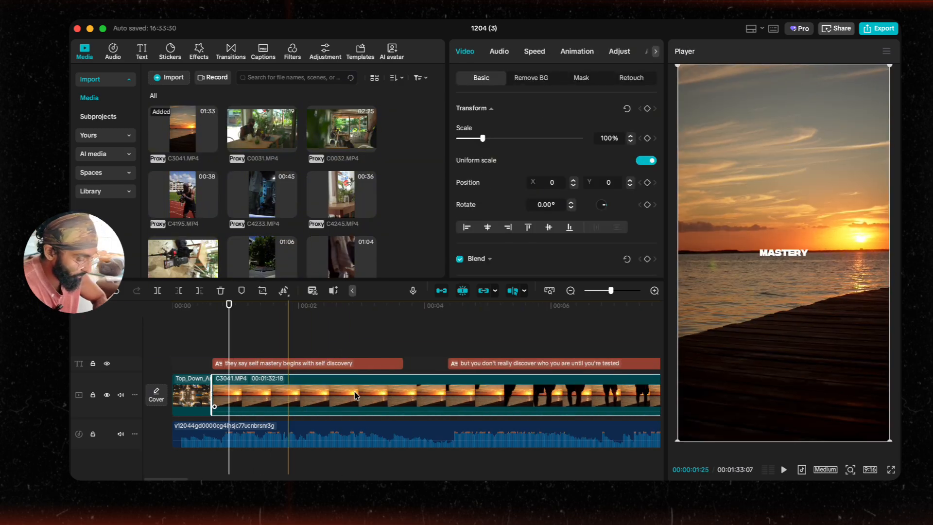
Step: Split the sunset clip around the 36-second mark into a short section and delete everything after it
{"action": "scroll", "coordinate": [387, 396], "scroll_direction": "right", "scroll_amount": 15}
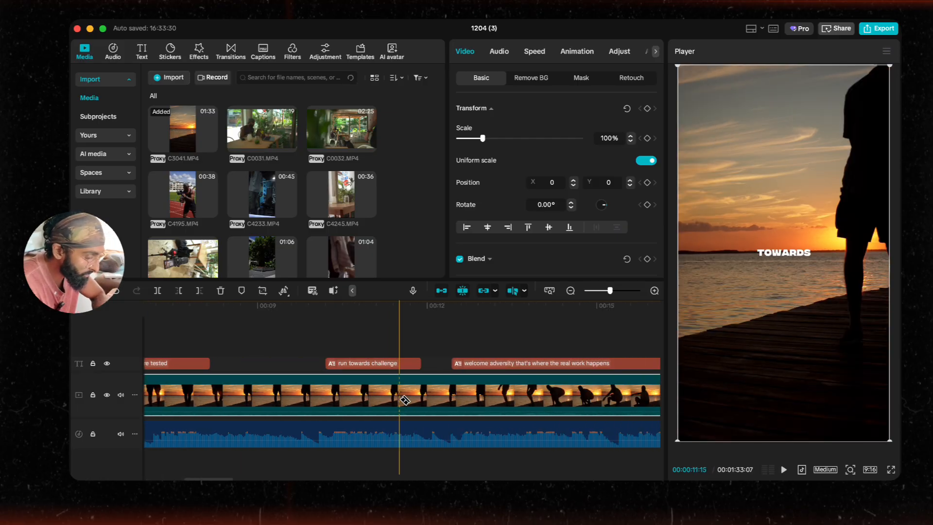
{"action": "left_click", "coordinate": [353, 393]}
{"action": "scroll", "coordinate": [370, 393], "scroll_direction": "right", "scroll_amount": 8}
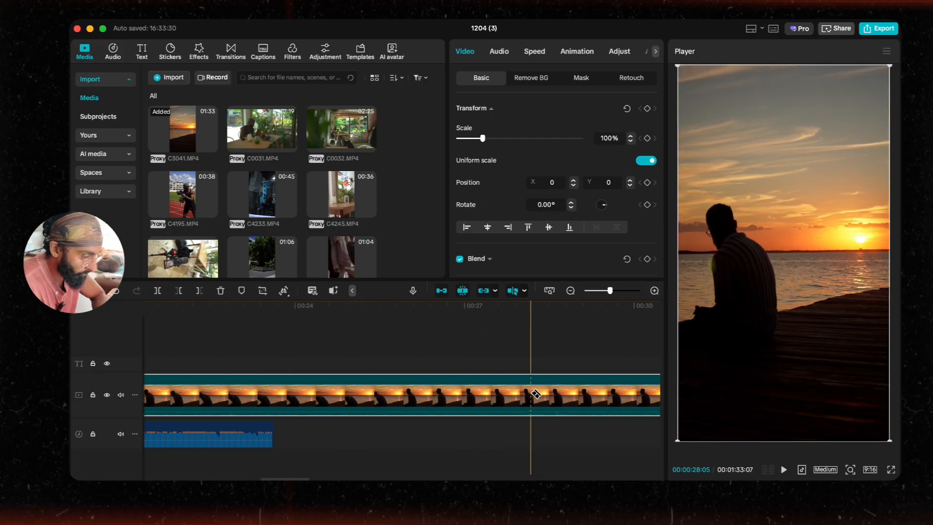
{"action": "scroll", "coordinate": [535, 394], "scroll_direction": "right", "scroll_amount": 12}
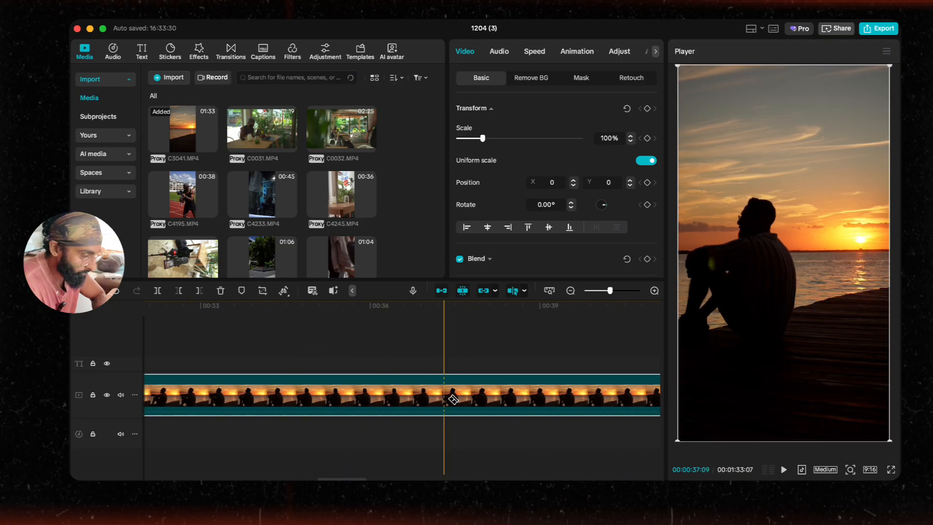
{"action": "scroll", "coordinate": [454, 399], "scroll_direction": "right", "scroll_amount": 3}
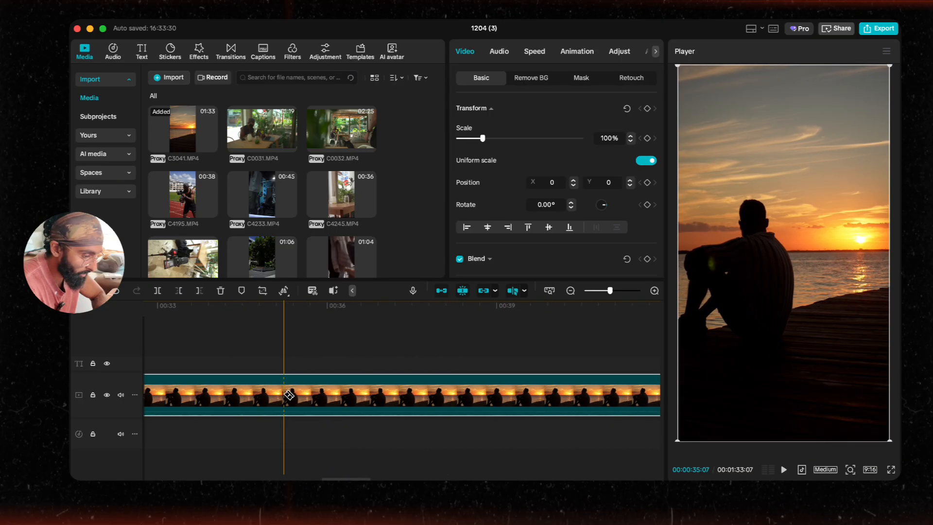
{"action": "left_click", "coordinate": [340, 399]}
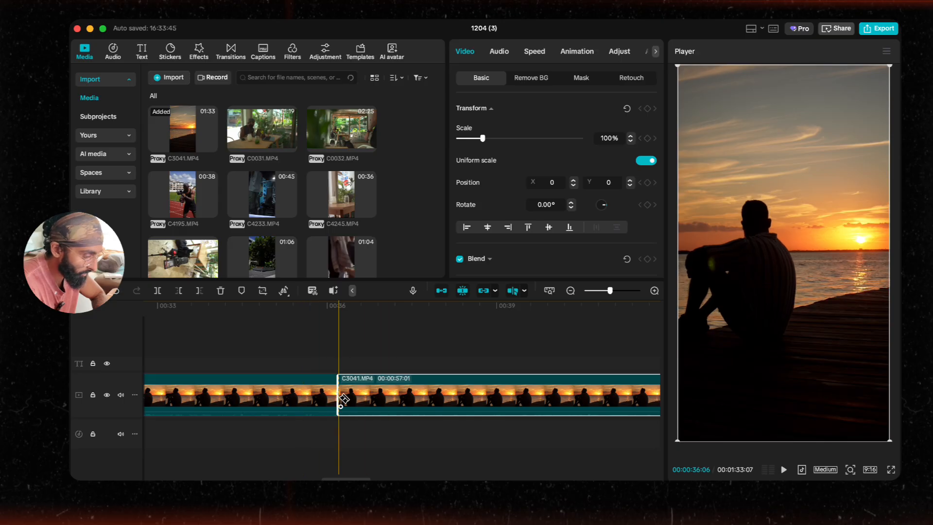
{"action": "left_click", "coordinate": [481, 396]}
{"action": "key", "text": "a"}
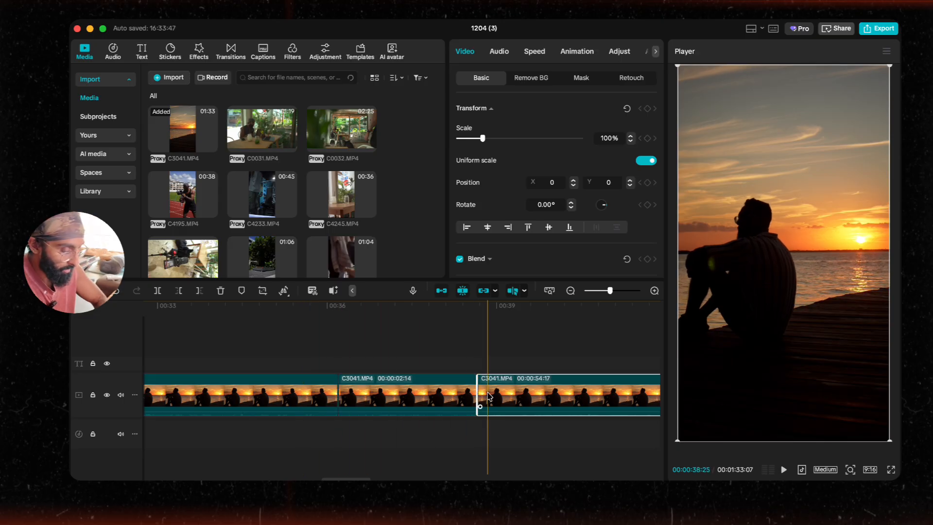
{"action": "key", "text": "Delete"}
{"action": "scroll", "coordinate": [368, 400], "scroll_direction": "left", "scroll_amount": 20}
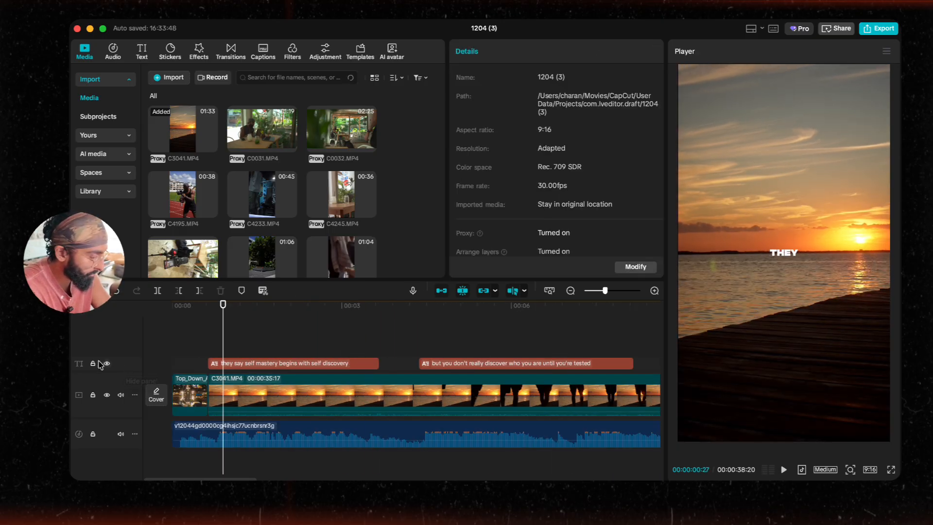
Step: Lock the caption track and delete the sunset clip's long leading section
{"action": "left_click", "coordinate": [93, 364]}
{"action": "left_click", "coordinate": [295, 389]}
{"action": "key", "text": "Delete"}
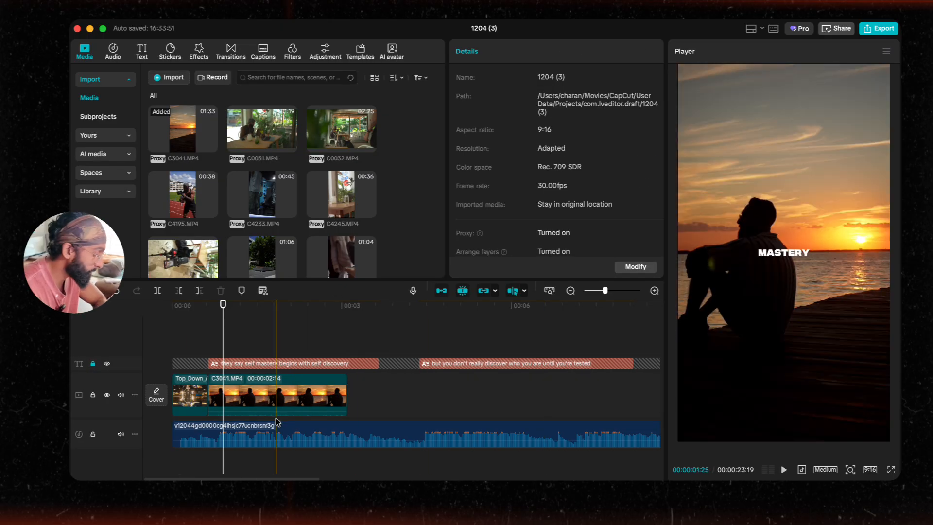
Step: Play back the opening seconds to review the traffic and sunset clips with captions
{"action": "left_click", "coordinate": [187, 341]}
{"action": "scroll", "coordinate": [188, 341], "scroll_direction": "right", "scroll_amount": 1}
{"action": "key", "text": "space"}
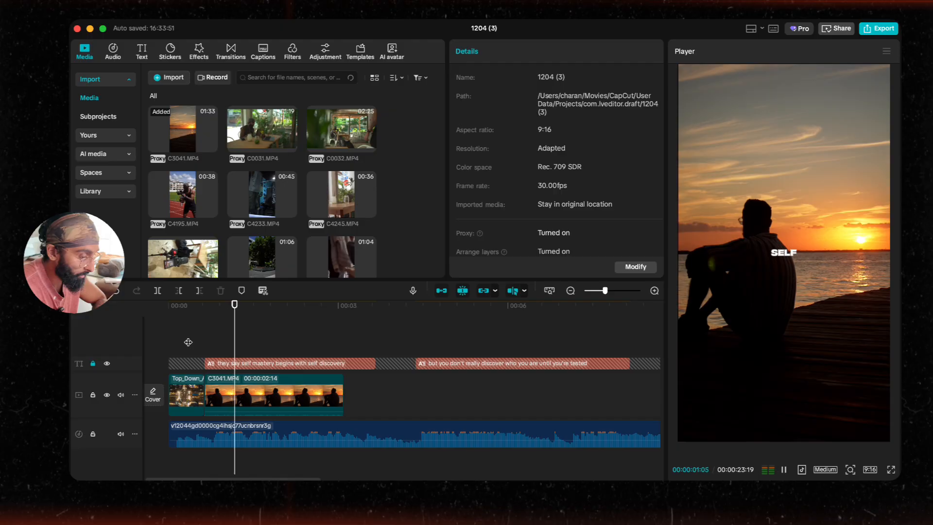
{"action": "scroll", "coordinate": [234, 370], "scroll_direction": "up", "scroll_amount": 2}
{"action": "key", "text": "space"}
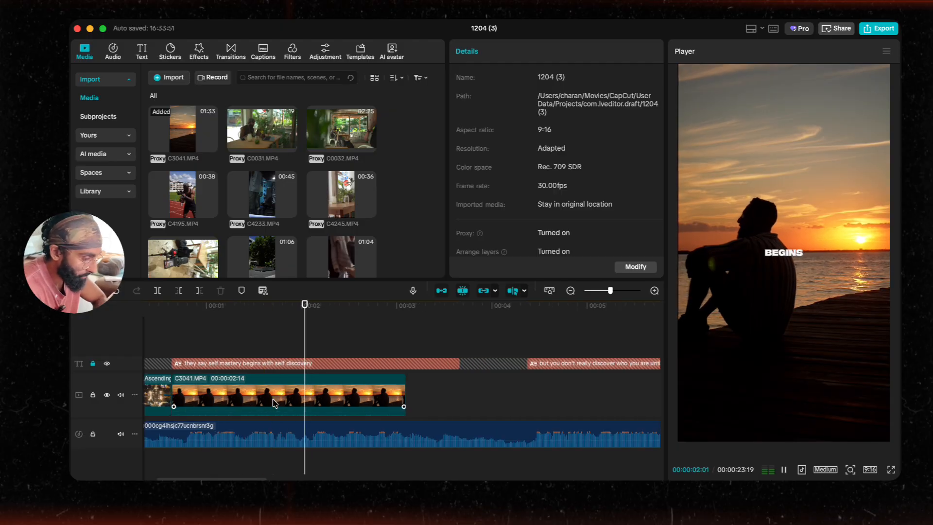
{"action": "key", "text": "space"}
Step: Move the sunset segment onto a new track above the traffic clip, starting about 2.5 seconds in
{"action": "left_click", "coordinate": [232, 387]}
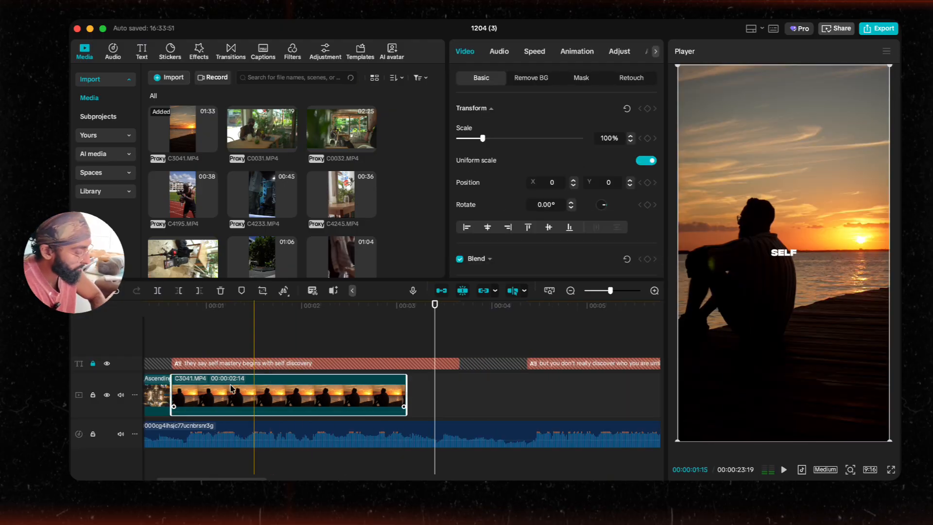
{"action": "scroll", "coordinate": [171, 329], "scroll_direction": "left", "scroll_amount": 2}
{"action": "left_click", "coordinate": [174, 331]}
{"action": "key", "text": "space"}
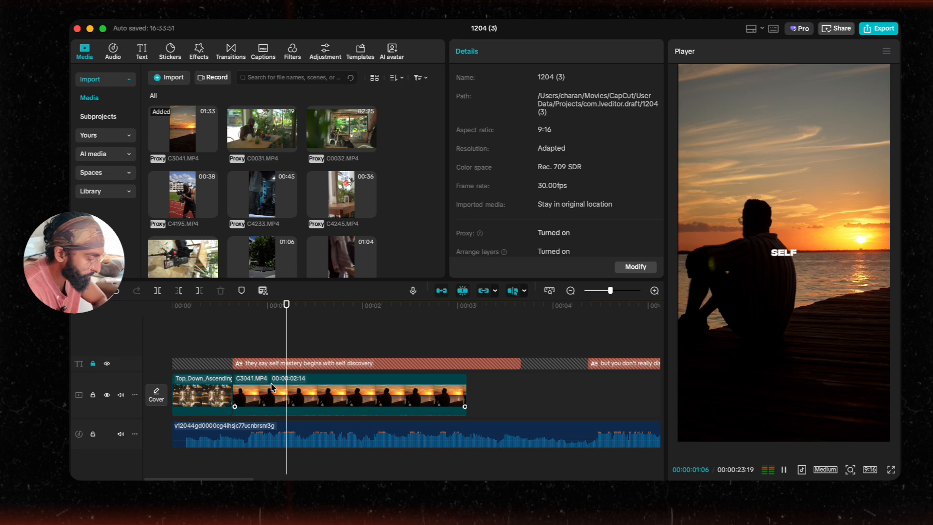
{"action": "left_click_drag", "start_coordinate": [288, 398], "coordinate": [459, 386]}
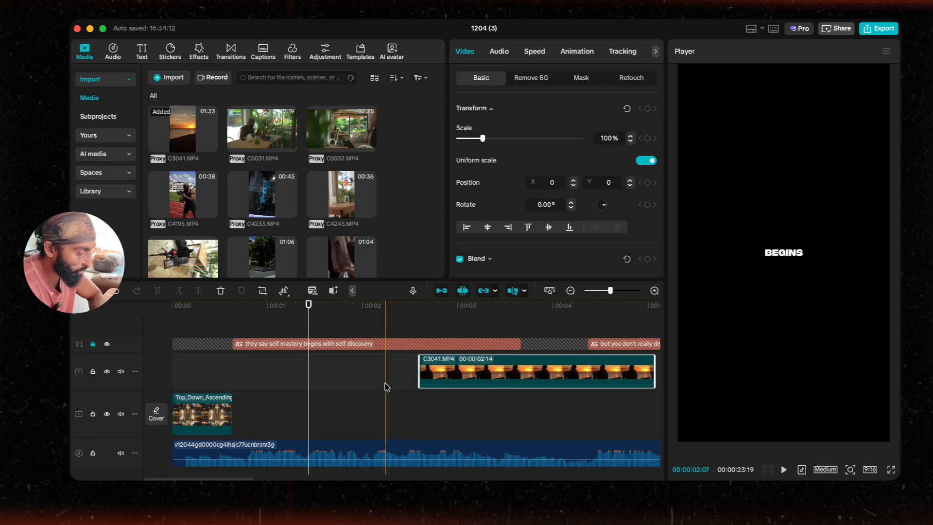
Step: Move the sunset clip earlier to start about 2 seconds in and trim its end to roughly 2 seconds long
{"action": "scroll", "coordinate": [386, 386], "scroll_direction": "right", "scroll_amount": 2}
{"action": "left_click", "coordinate": [335, 386]}
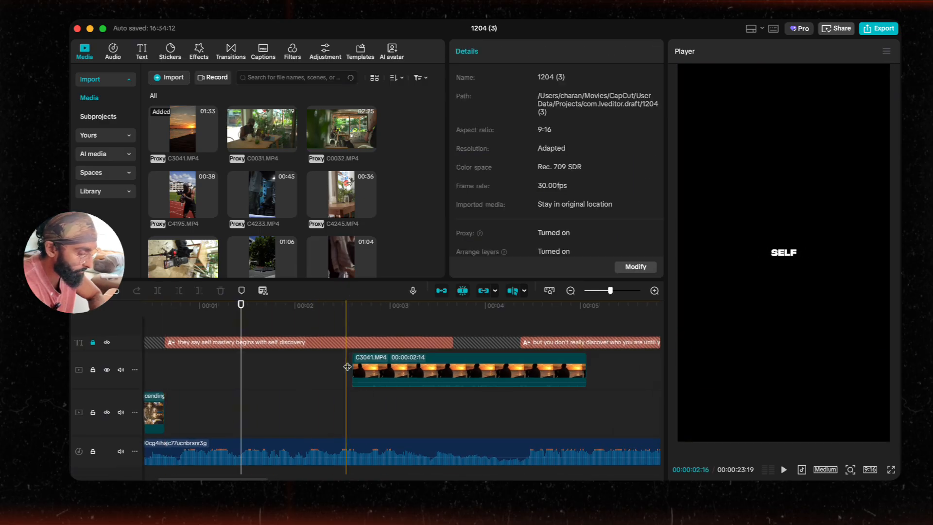
{"action": "key", "text": "space"}
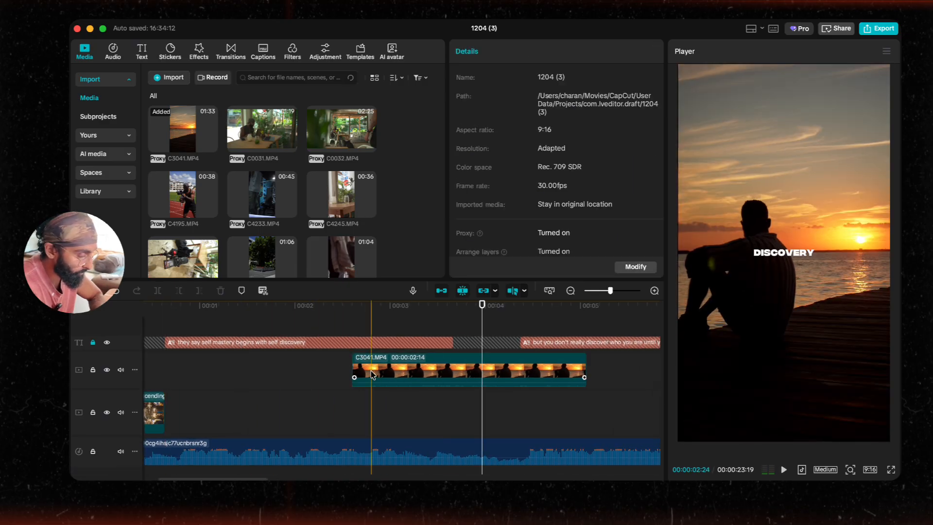
{"action": "left_click_drag", "start_coordinate": [359, 369], "coordinate": [312, 369]}
{"action": "left_click", "coordinate": [260, 371]}
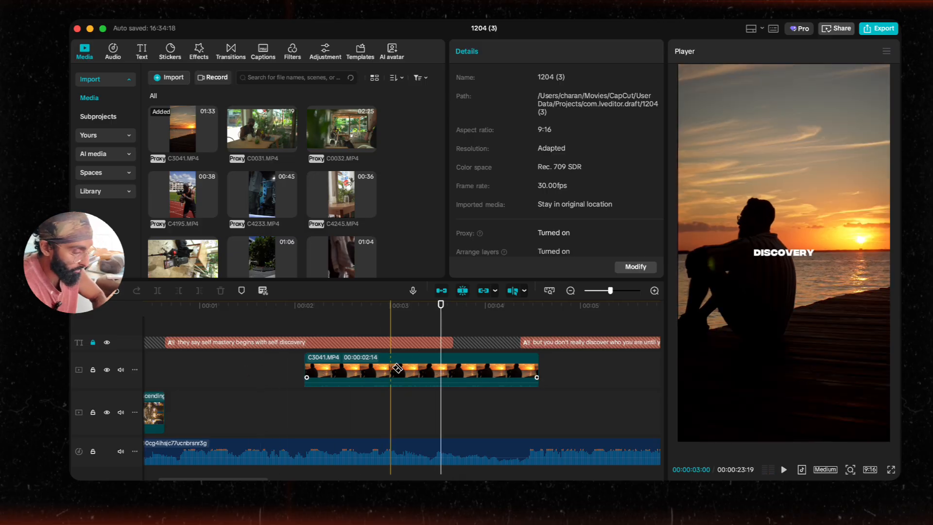
{"action": "left_click", "coordinate": [536, 368]}
{"action": "scroll", "coordinate": [340, 369], "scroll_direction": "left", "scroll_amount": 2}
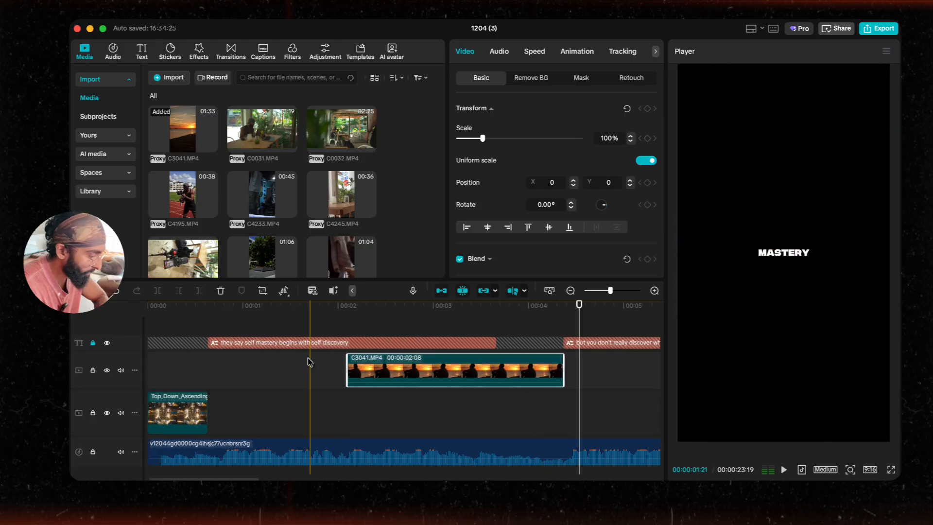
Step: Extend the sunset clip's start slightly earlier on its track and play back the result
{"action": "left_click", "coordinate": [314, 367]}
{"action": "key", "text": "space"}
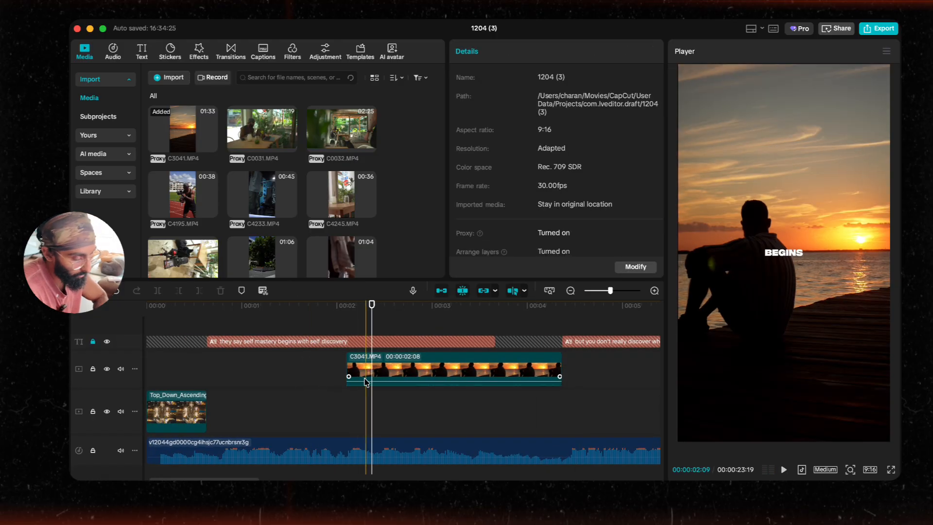
{"action": "scroll", "coordinate": [366, 381], "scroll_direction": "up", "scroll_amount": 3}
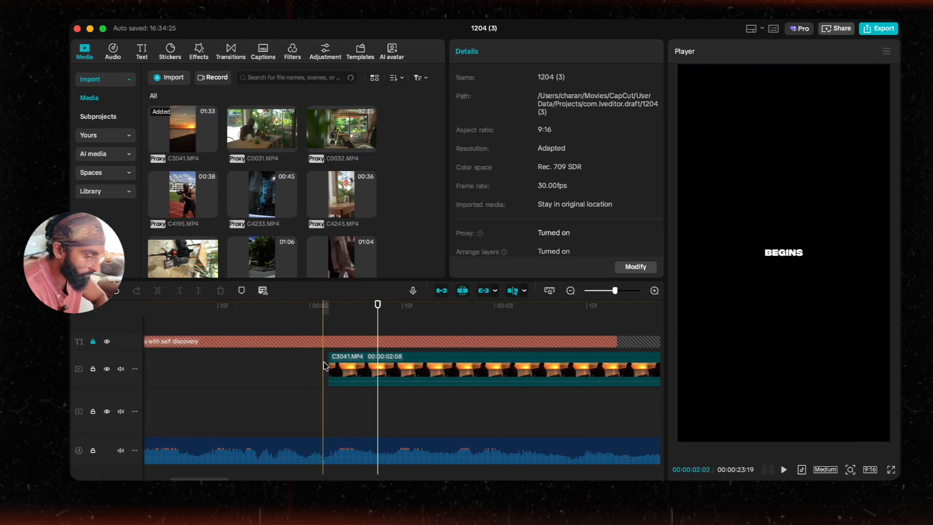
{"action": "left_click_drag", "start_coordinate": [327, 364], "coordinate": [304, 365]}
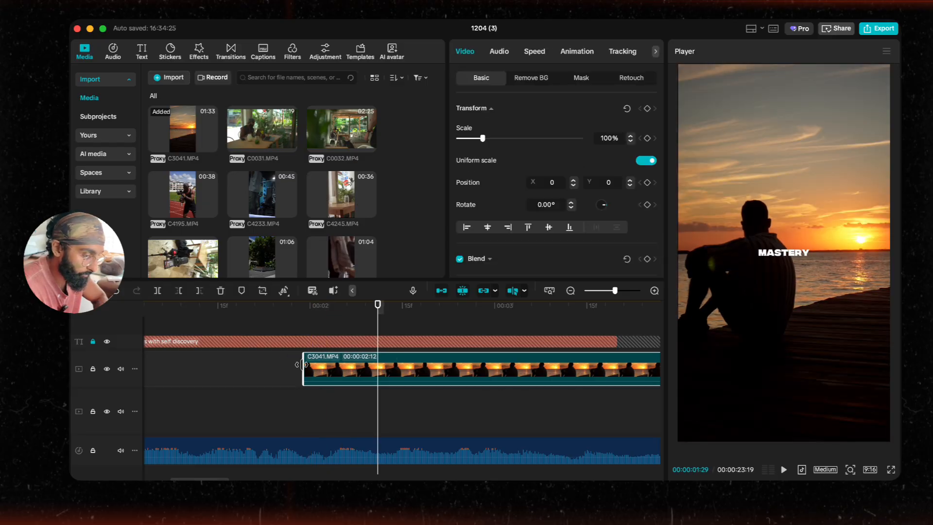
{"action": "left_click", "coordinate": [288, 368]}
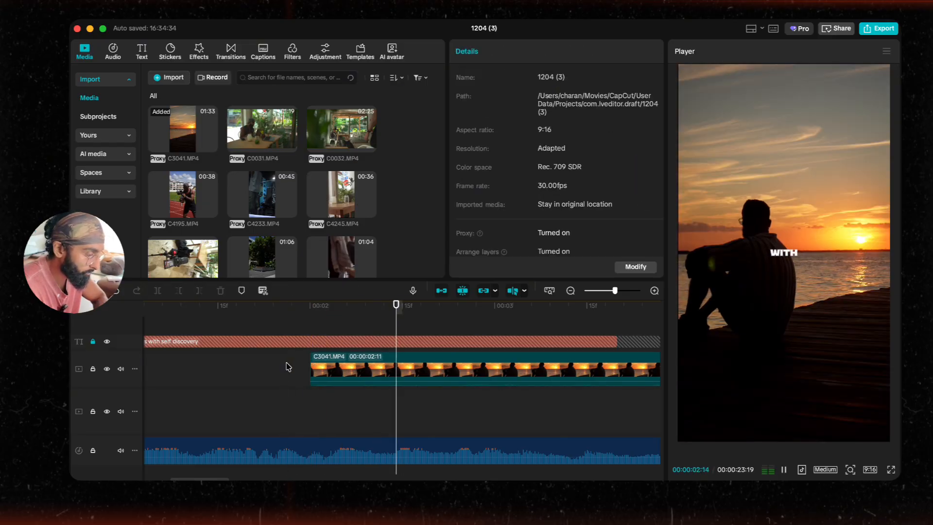
{"action": "scroll", "coordinate": [278, 343], "scroll_direction": "left", "scroll_amount": 4}
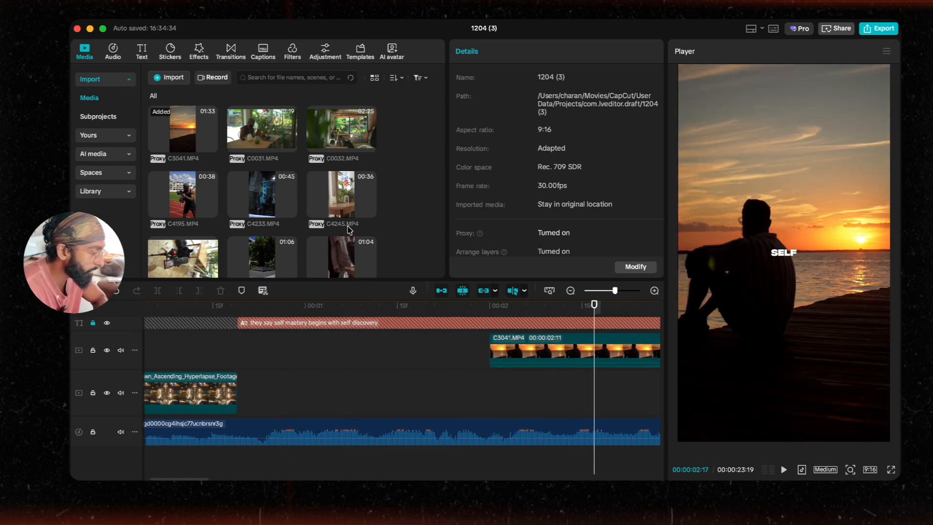
Step: Add the gym clip from the media library to the main track right after the traffic clip and preview it
{"action": "scroll", "coordinate": [349, 229], "scroll_direction": "down", "scroll_amount": 3}
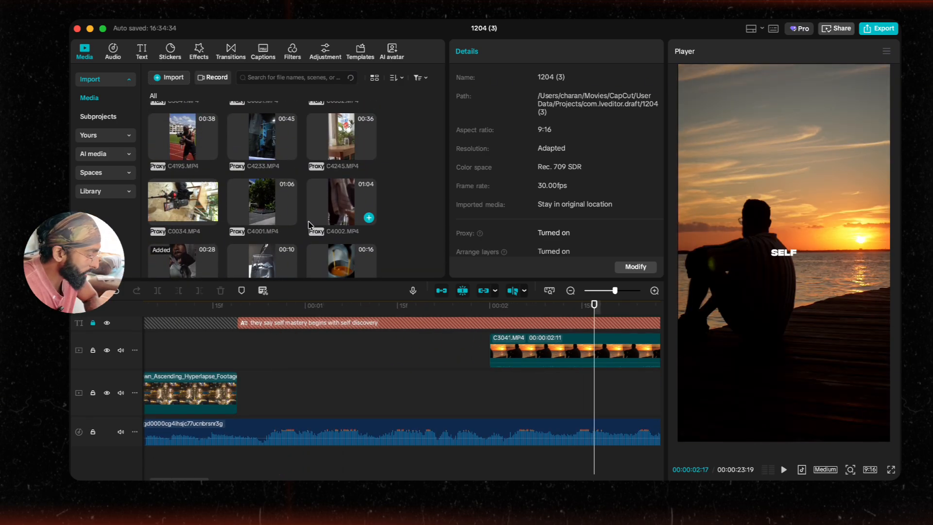
{"action": "scroll", "coordinate": [310, 224], "scroll_direction": "up", "scroll_amount": 3}
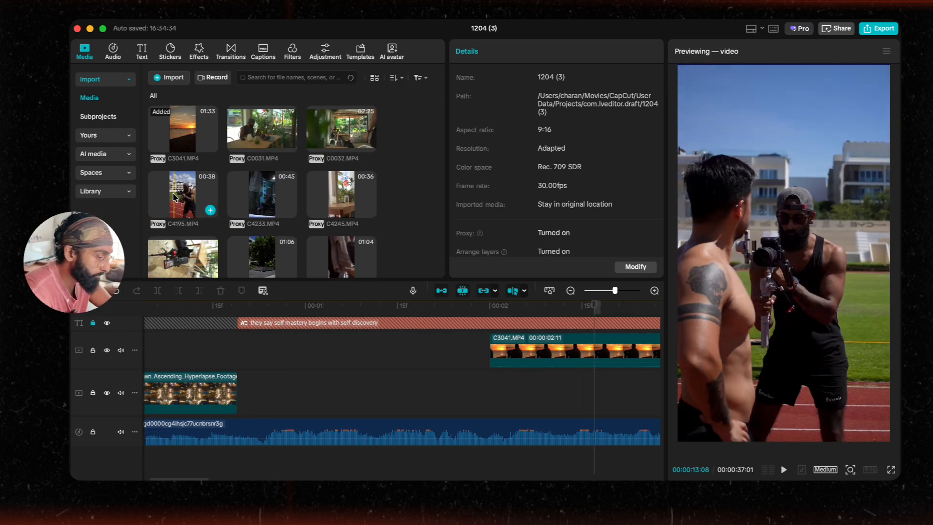
{"action": "scroll", "coordinate": [307, 200], "scroll_direction": "down", "scroll_amount": 5}
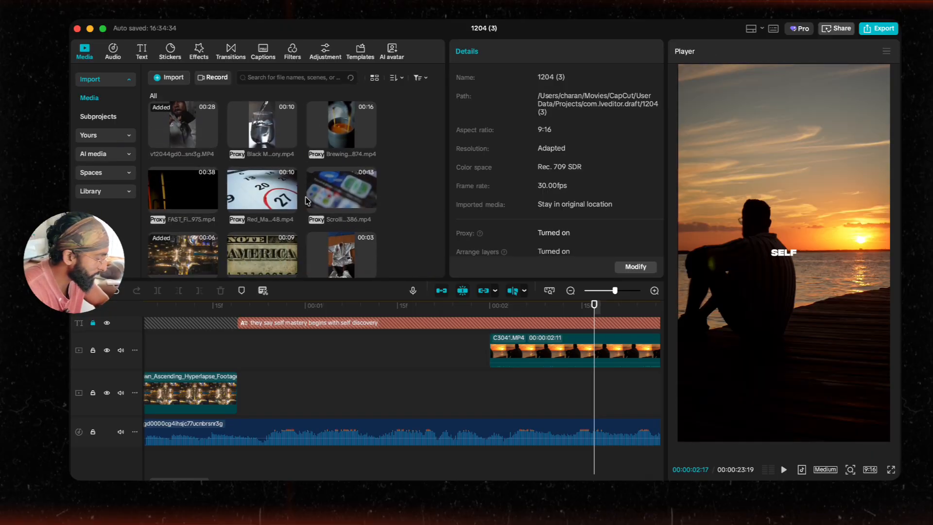
{"action": "scroll", "coordinate": [307, 201], "scroll_direction": "down", "scroll_amount": 4}
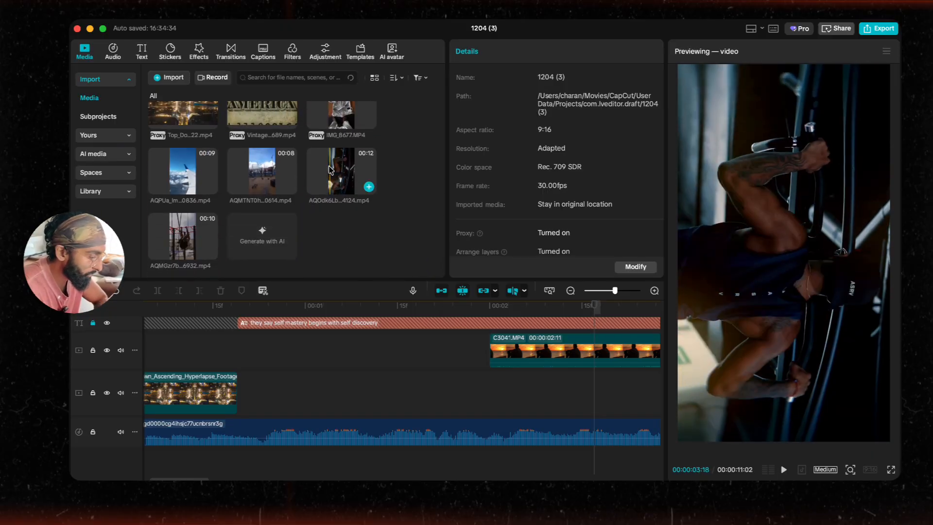
{"action": "left_click_drag", "start_coordinate": [330, 185], "coordinate": [245, 386]}
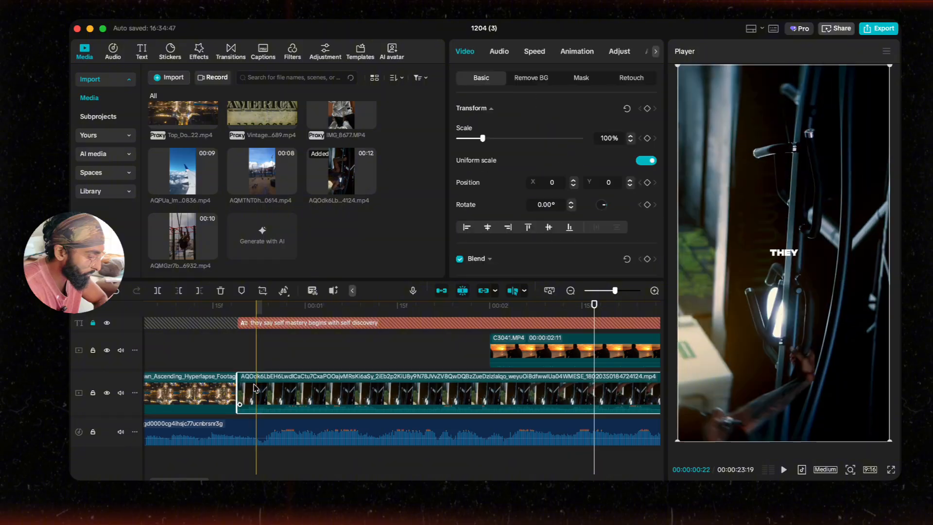
{"action": "left_click", "coordinate": [228, 371]}
{"action": "key", "text": "space"}
{"action": "key", "text": "space"}
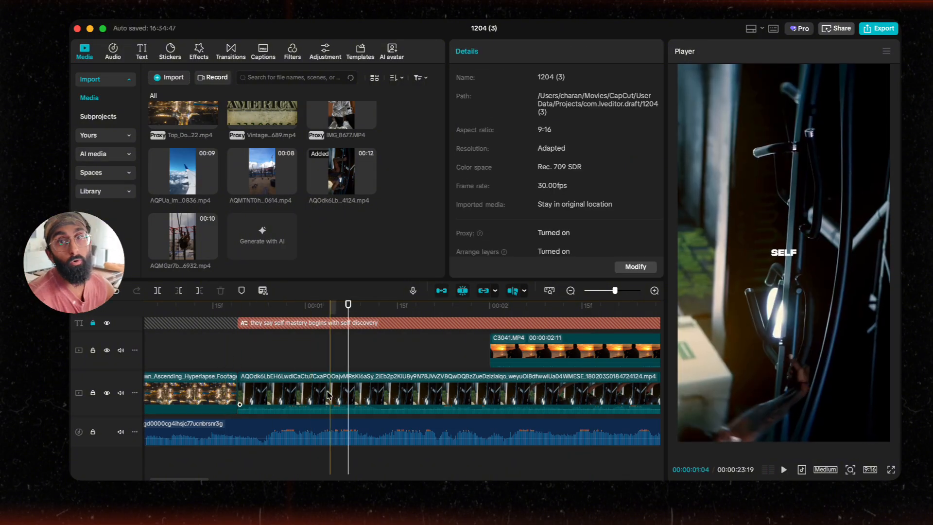
Step: Mute the original audio of both video tracks and play back the opening
{"action": "left_click", "coordinate": [121, 392]}
{"action": "left_click", "coordinate": [122, 350]}
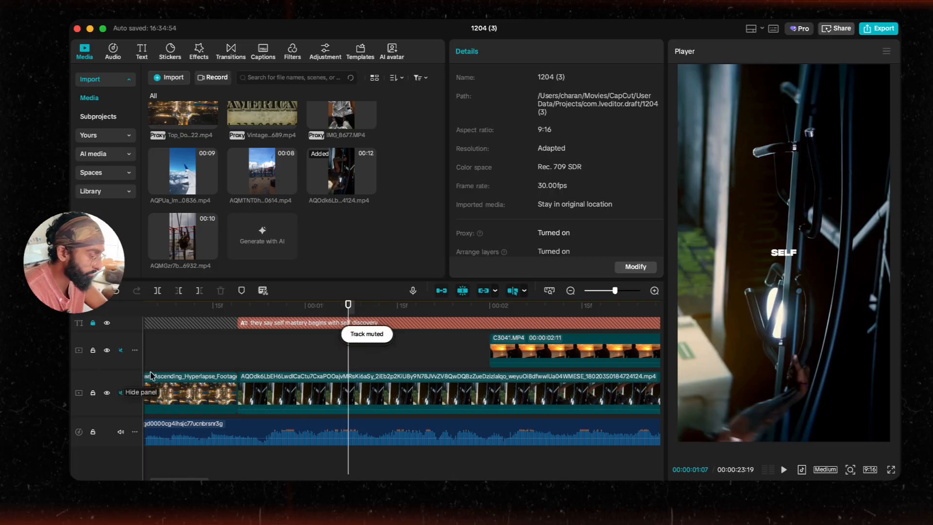
{"action": "left_click", "coordinate": [335, 407]}
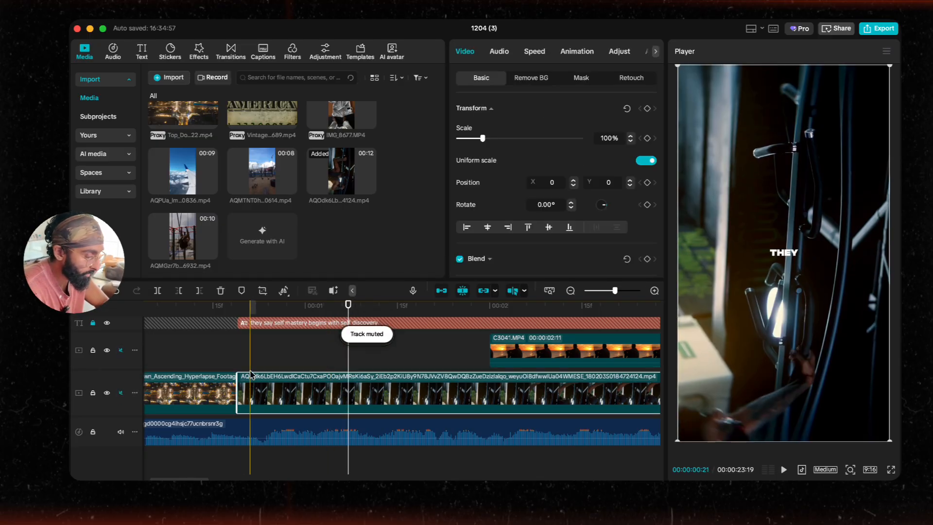
{"action": "left_click", "coordinate": [222, 365]}
{"action": "key", "text": "space"}
{"action": "key", "text": "space"}
Step: Split the gym clip near the 5.5-second mark and delete the part after the split
{"action": "scroll", "coordinate": [326, 377], "scroll_direction": "down", "scroll_amount": 3}
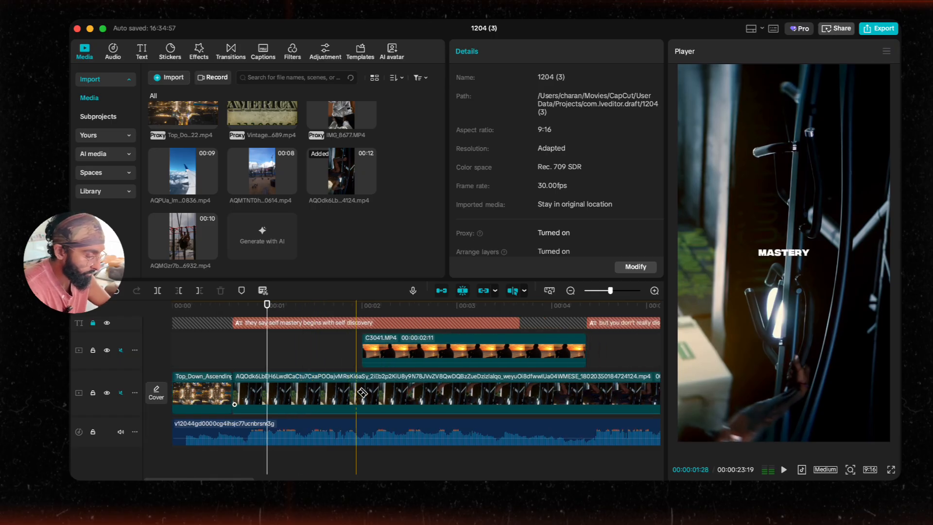
{"action": "scroll", "coordinate": [522, 391], "scroll_direction": "right", "scroll_amount": 5}
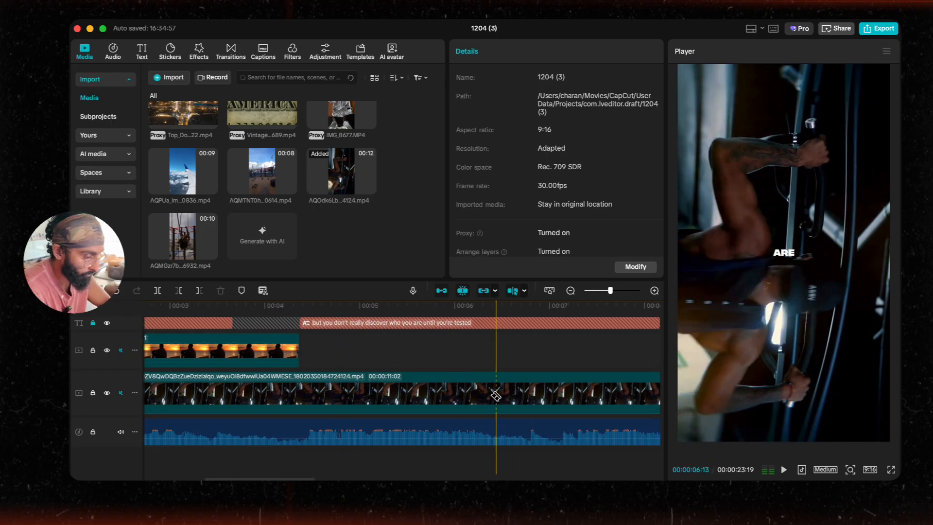
{"action": "left_click", "coordinate": [469, 396]}
{"action": "key", "text": "a"}
{"action": "left_click", "coordinate": [427, 397]}
{"action": "key", "text": "Delete"}
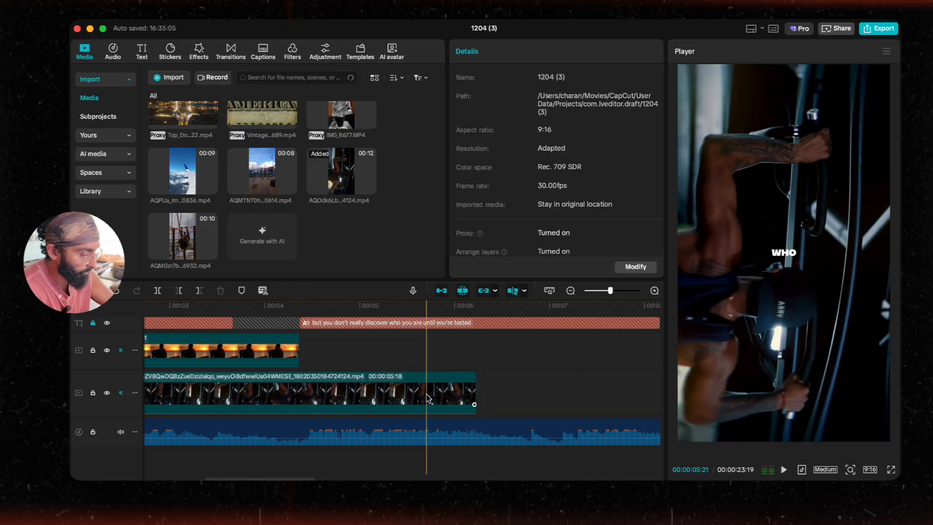
Step: Play back the start of the timeline to review the cut from the traffic clip to the gym clip
{"action": "scroll", "coordinate": [349, 398], "scroll_direction": "left", "scroll_amount": 4}
{"action": "scroll", "coordinate": [219, 363], "scroll_direction": "left", "scroll_amount": 3}
{"action": "left_click", "coordinate": [216, 361]}
{"action": "key", "text": "space"}
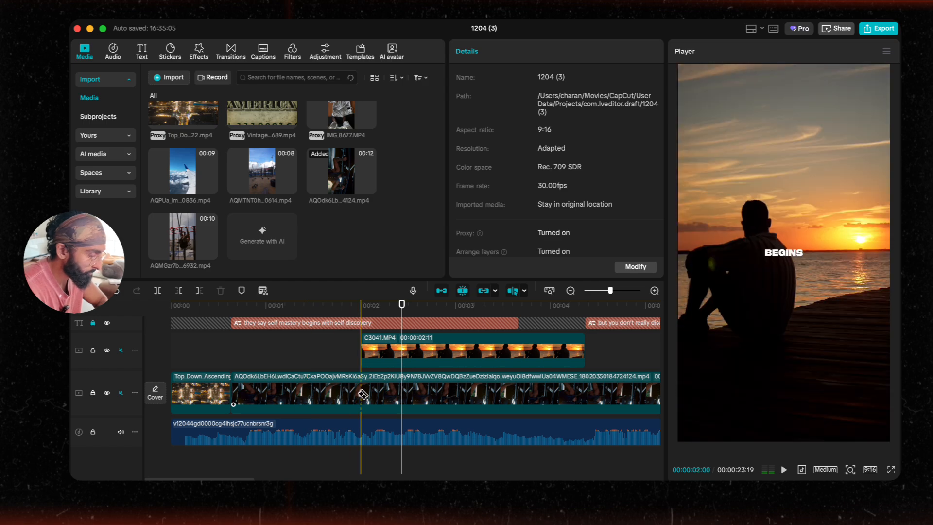
{"action": "left_click", "coordinate": [236, 372]}
{"action": "left_click", "coordinate": [239, 377]}
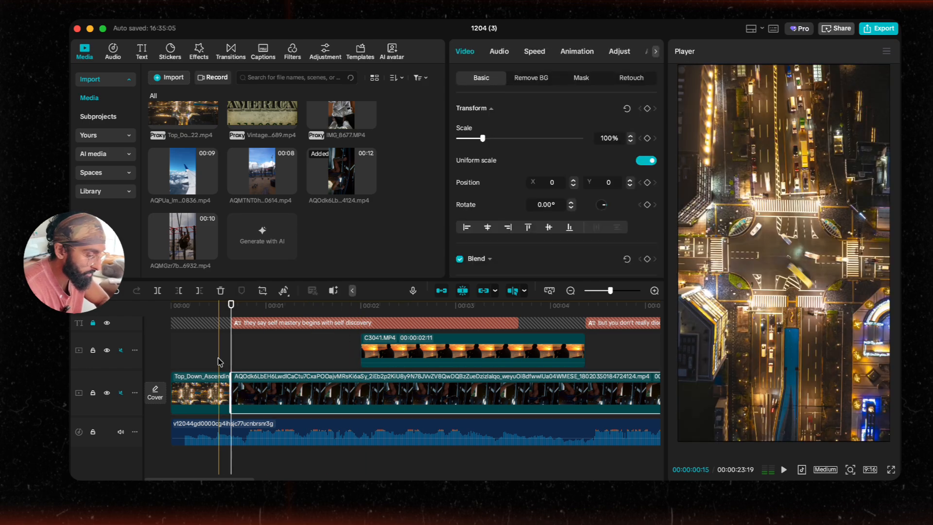
{"action": "left_click", "coordinate": [218, 364]}
{"action": "key", "text": "space"}
Step: Trim the gym clip's opening portion so it begins on a later frame, then preview the cut
{"action": "left_click", "coordinate": [245, 384]}
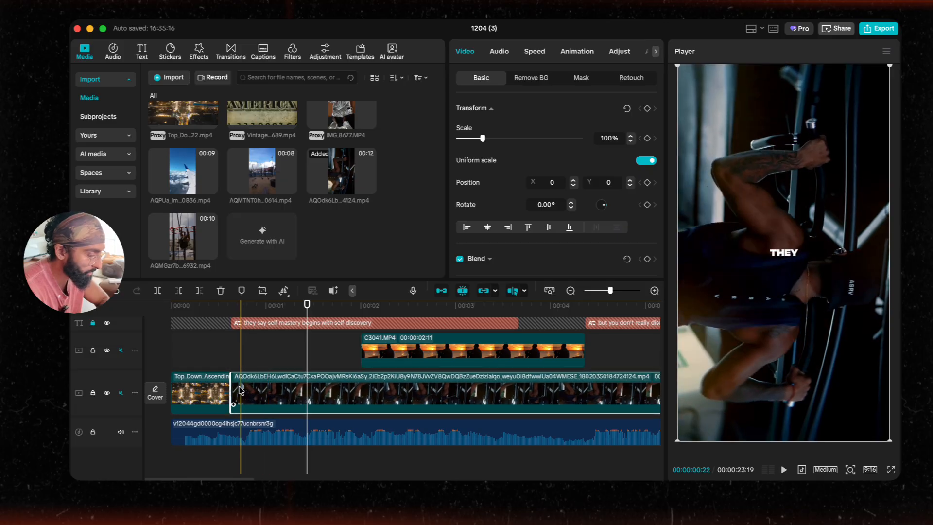
{"action": "left_click_drag", "start_coordinate": [239, 389], "coordinate": [311, 389]}
{"action": "left_click", "coordinate": [221, 348]}
{"action": "key", "text": "space"}
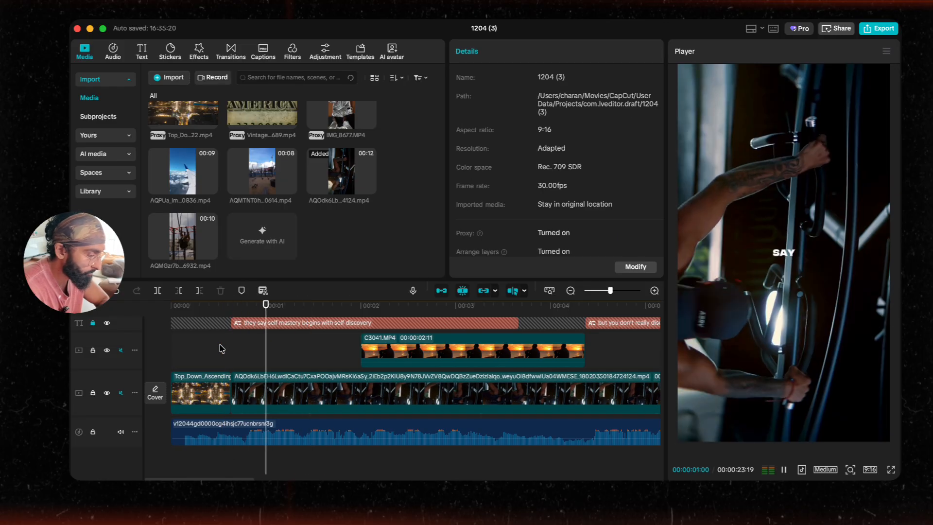
{"action": "key", "text": "space"}
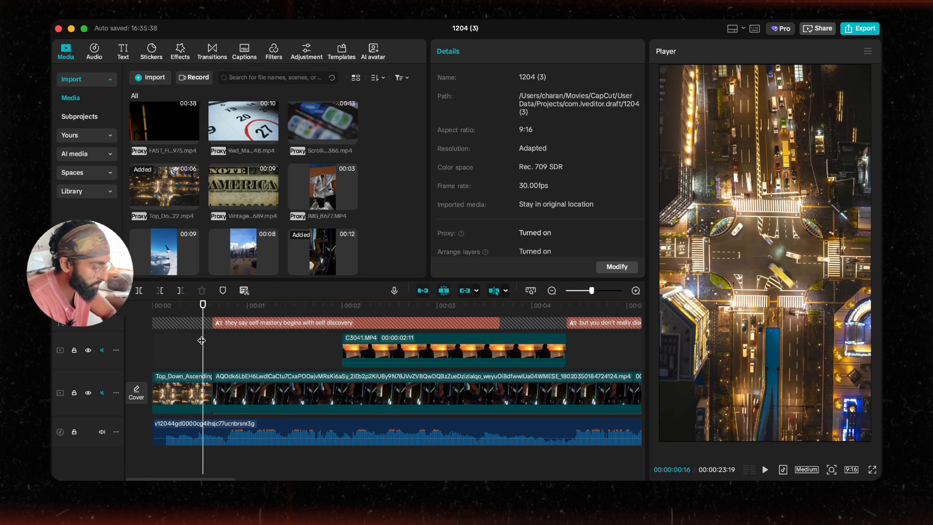
{"action": "key", "text": "space"}
{"action": "key", "text": "space"}
Step: Apply the Vertical Cutout 2 transition from Favorites between the traffic and gym clips and preview it
{"action": "left_click", "coordinate": [214, 56]}
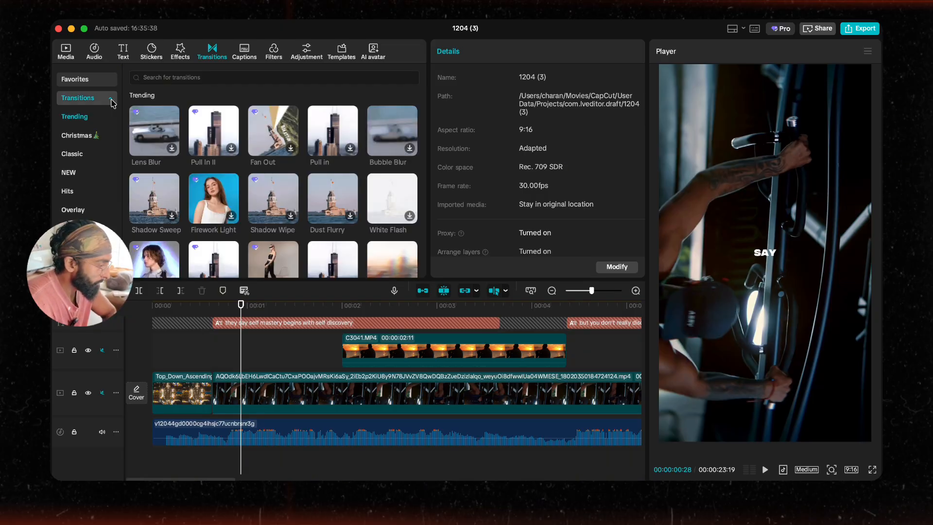
{"action": "left_click", "coordinate": [83, 77]}
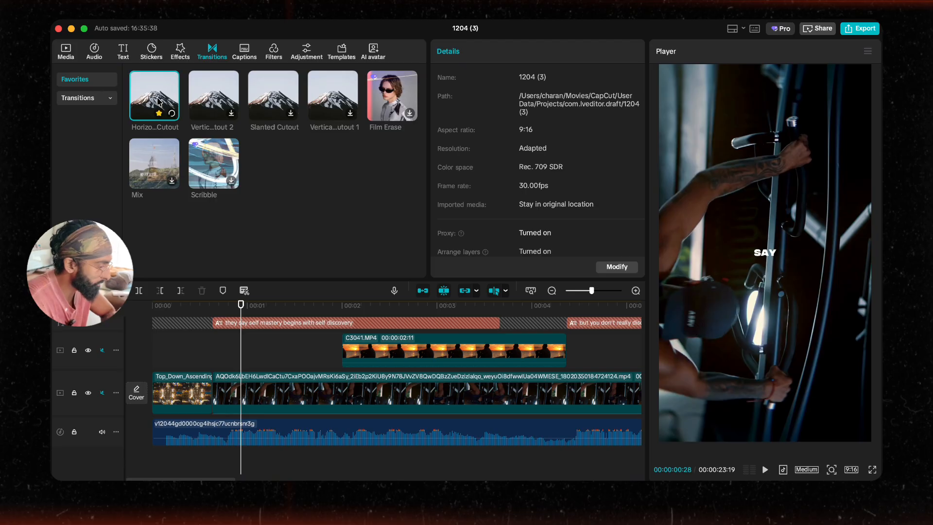
{"action": "left_click", "coordinate": [218, 105]}
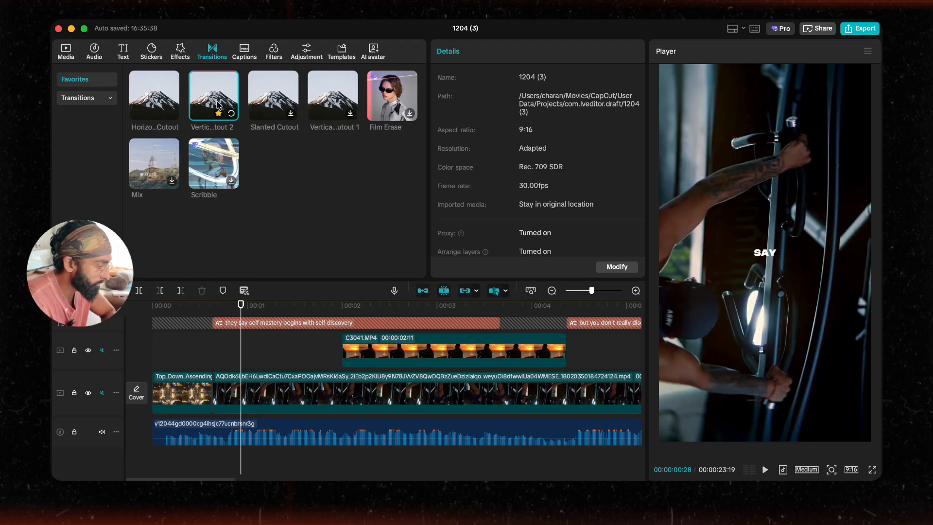
{"action": "left_click_drag", "start_coordinate": [220, 105], "coordinate": [212, 393]}
{"action": "left_click", "coordinate": [180, 367]}
{"action": "key", "text": "space"}
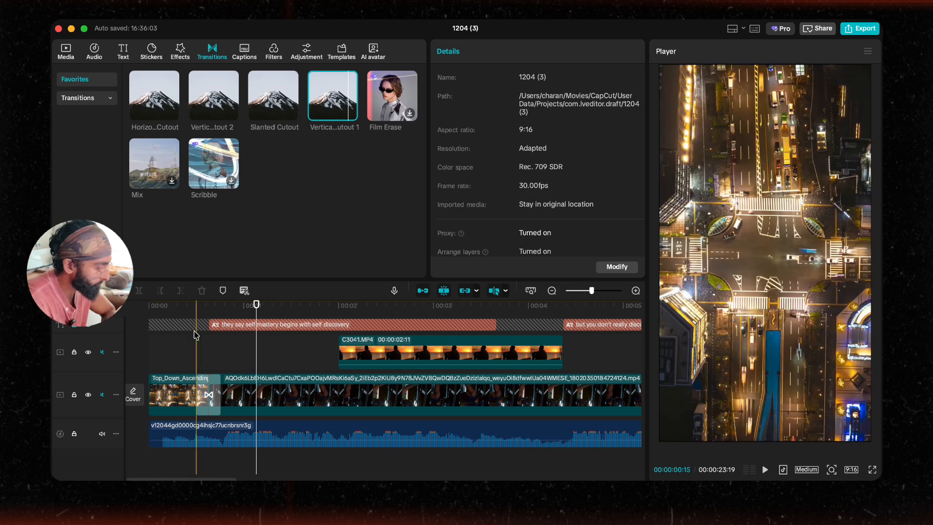
Step: Extend the traffic clip's end slightly under the transition and play back the cut
{"action": "left_click", "coordinate": [216, 401]}
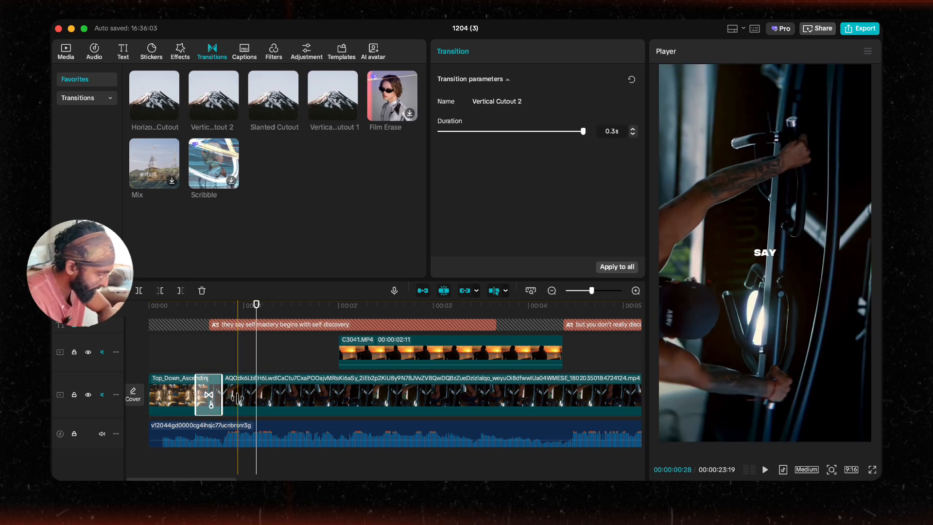
{"action": "scroll", "coordinate": [194, 394], "scroll_direction": "up", "scroll_amount": 3}
{"action": "left_click", "coordinate": [172, 395]}
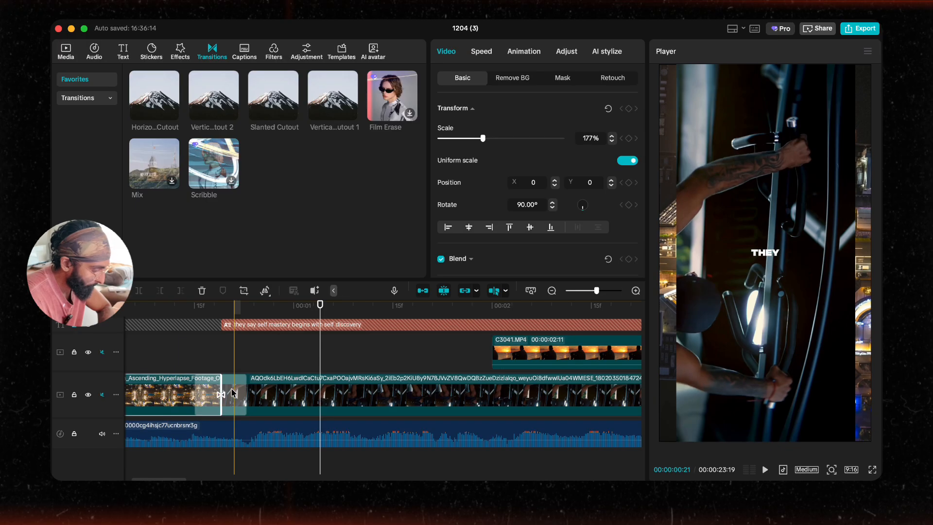
{"action": "left_click_drag", "start_coordinate": [221, 390], "coordinate": [234, 390]}
{"action": "left_click", "coordinate": [175, 358]}
{"action": "key", "text": "space"}
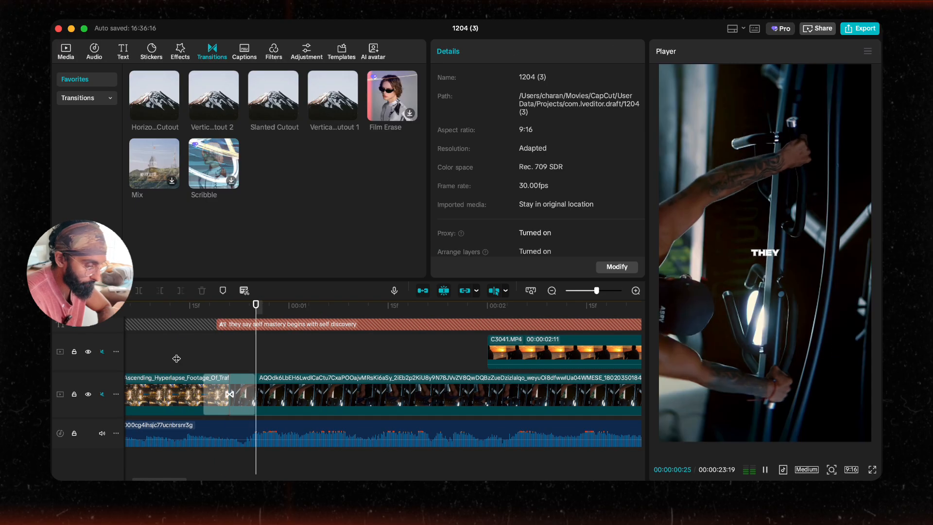
{"action": "key", "text": "space"}
Step: Review the Vertical Cutout 2 transition's settings and play the transition back
{"action": "left_click", "coordinate": [232, 394]}
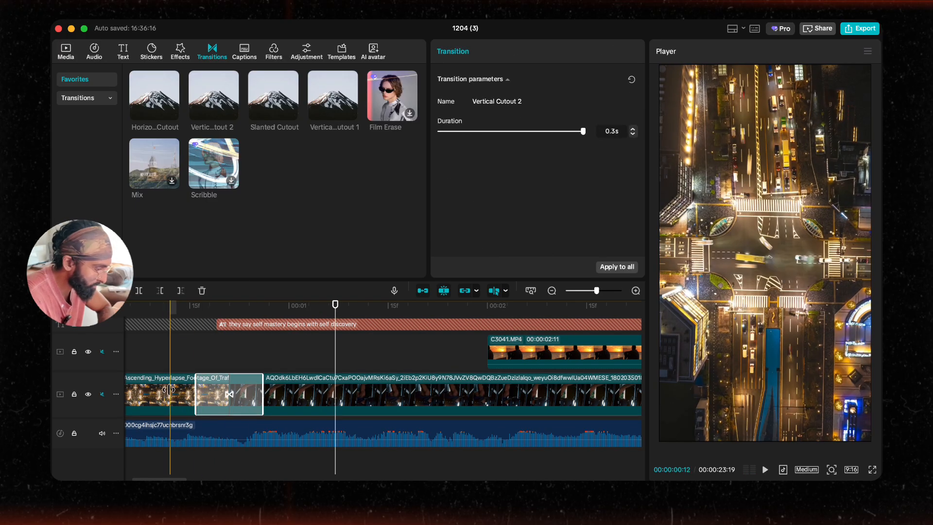
{"action": "left_click", "coordinate": [174, 357]}
{"action": "key", "text": "space"}
{"action": "key", "text": "space"}
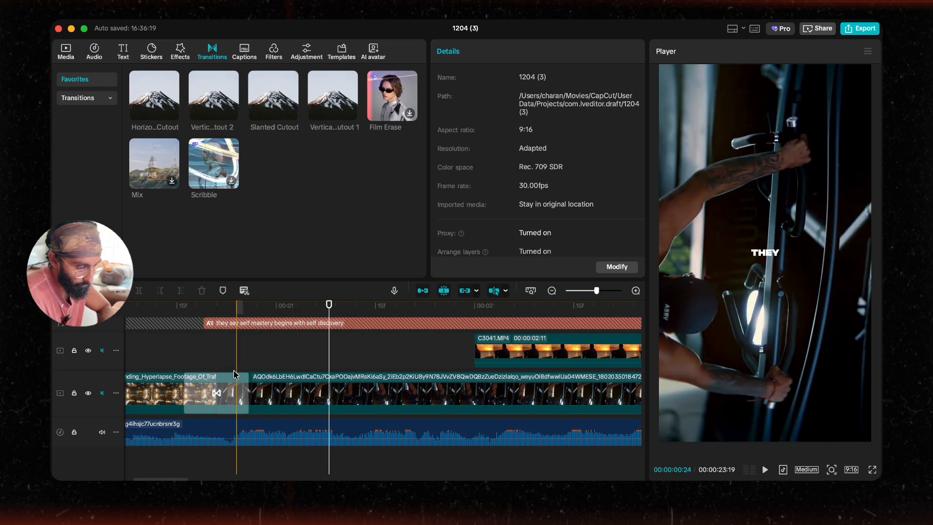
{"action": "left_click", "coordinate": [170, 360]}
{"action": "key", "text": "space"}
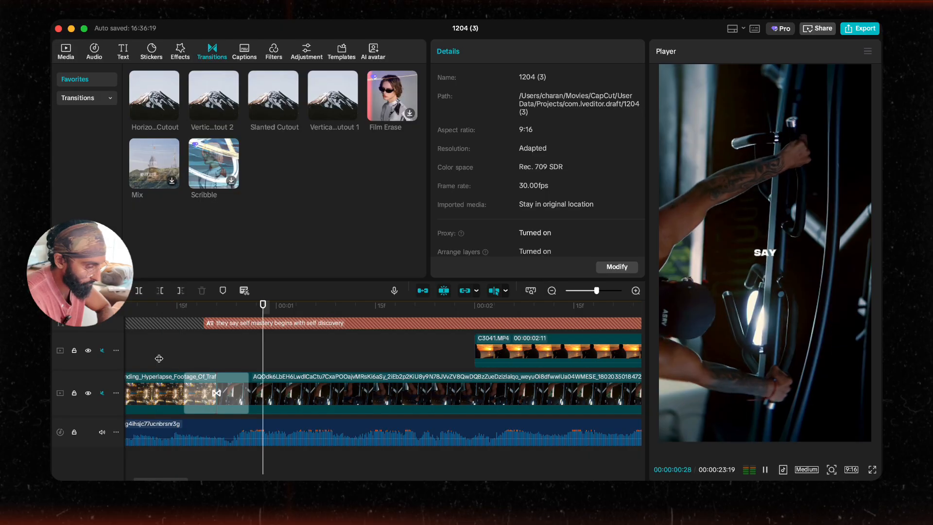
Step: Preview the montage, then trim the gym clip's end back to where the sunset clip begins
{"action": "key", "text": "space"}
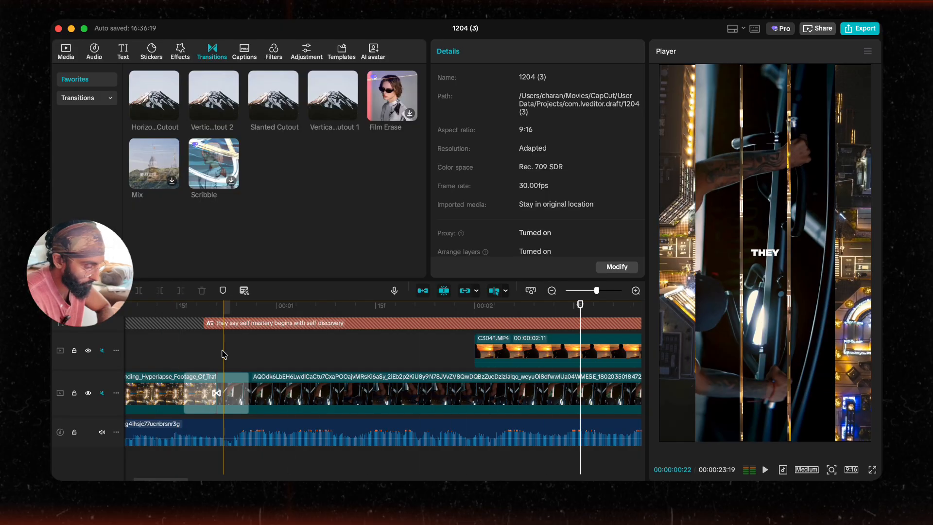
{"action": "scroll", "coordinate": [319, 357], "scroll_direction": "right", "scroll_amount": 7}
{"action": "scroll", "coordinate": [237, 361], "scroll_direction": "up", "scroll_amount": 1}
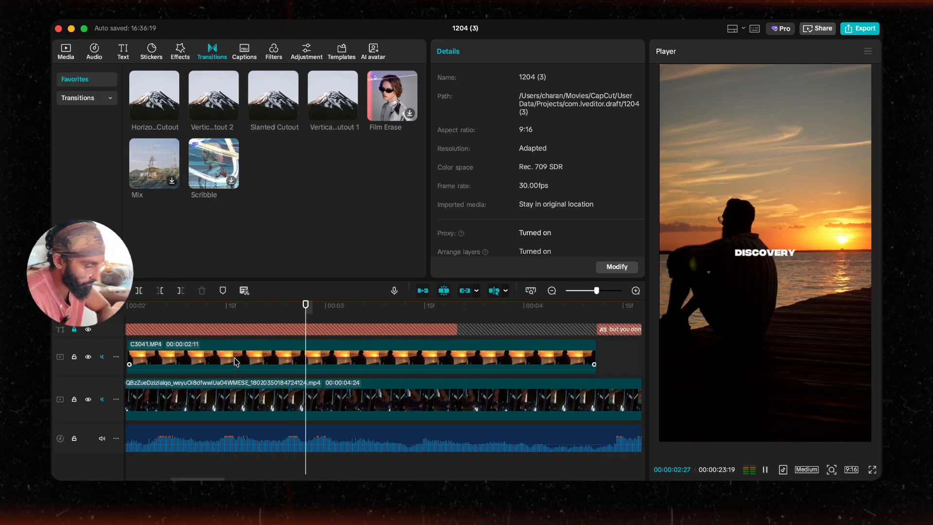
{"action": "key", "text": "space"}
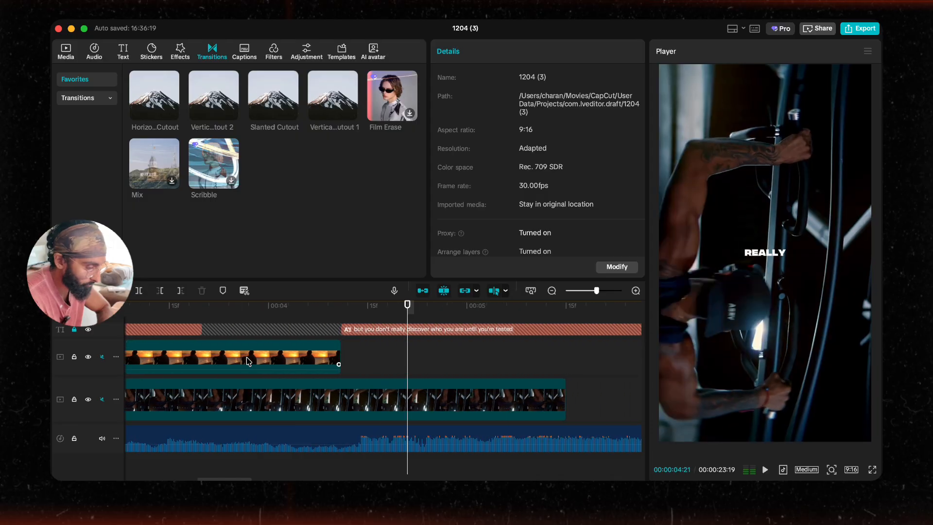
{"action": "left_click", "coordinate": [520, 404]}
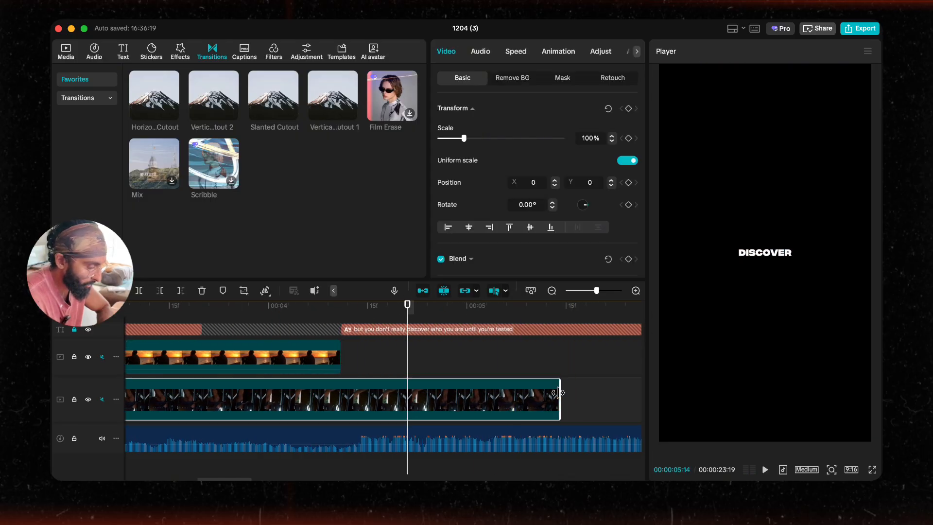
{"action": "left_click_drag", "start_coordinate": [558, 393], "coordinate": [318, 393]}
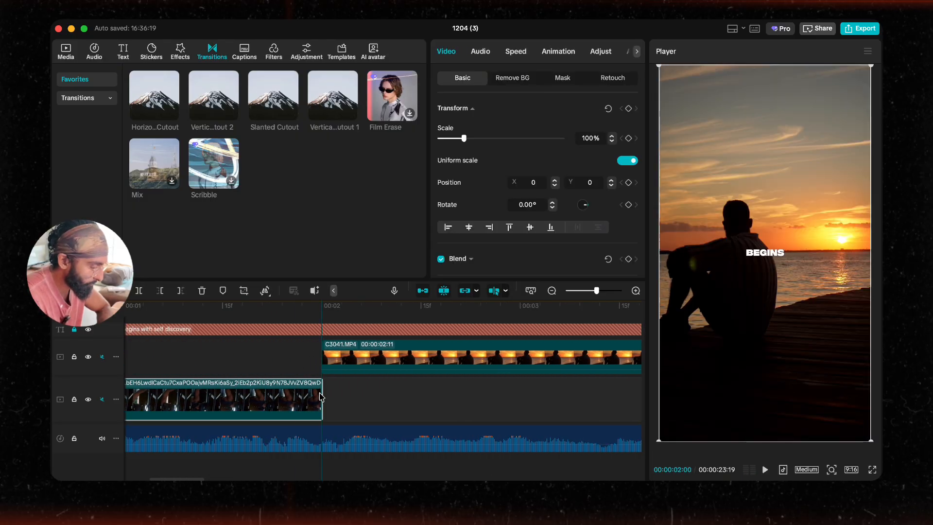
Step: Move the sunset clip C3041.MP4 down onto the main track right after the gym clip and play it back
{"action": "scroll", "coordinate": [321, 396], "scroll_direction": "left", "scroll_amount": 3}
{"action": "left_click_drag", "start_coordinate": [495, 363], "coordinate": [496, 397]}
{"action": "left_click", "coordinate": [440, 347]}
{"action": "key", "text": "space"}
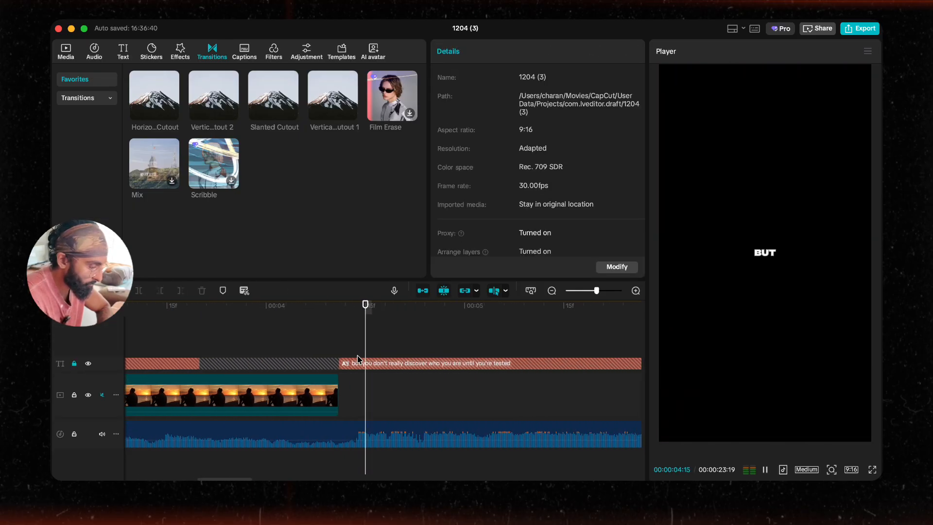
Step: Open the media library and browse the imported clips for the next B-roll shot
{"action": "key", "text": "space"}
{"action": "left_click", "coordinate": [65, 48]}
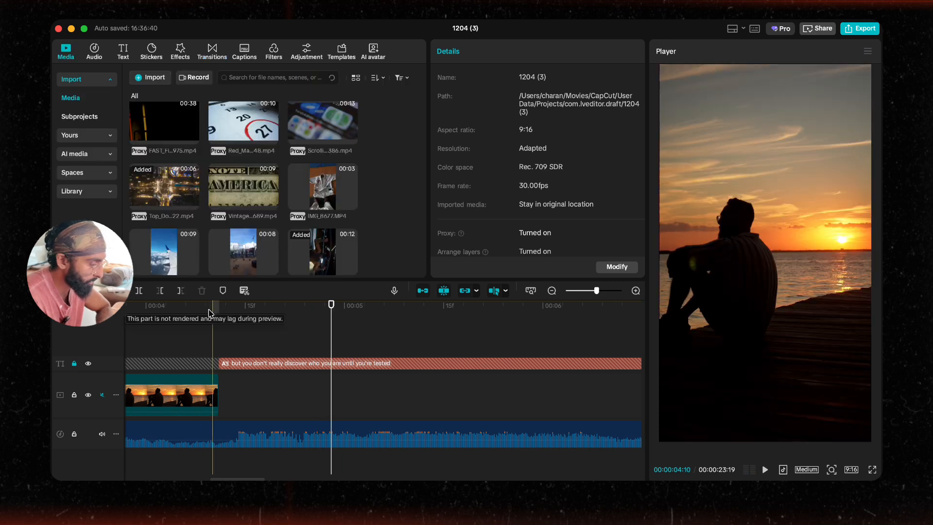
{"action": "scroll", "coordinate": [284, 346], "scroll_direction": "down", "scroll_amount": 2}
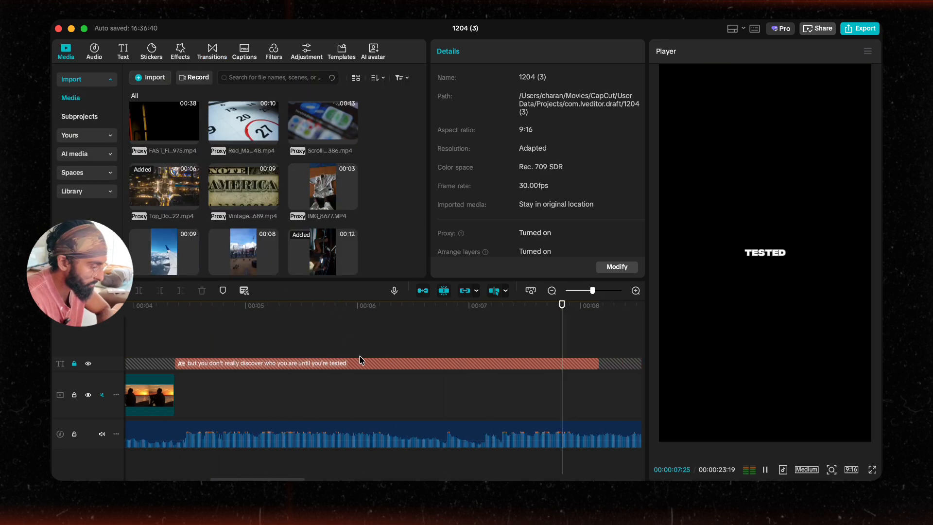
{"action": "scroll", "coordinate": [248, 204], "scroll_direction": "up", "scroll_amount": 5}
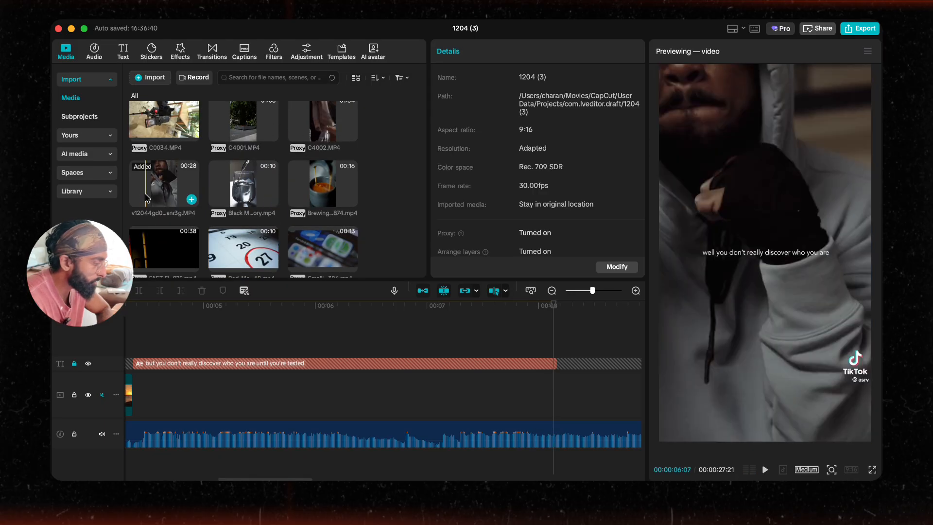
{"action": "scroll", "coordinate": [238, 182], "scroll_direction": "up", "scroll_amount": 3}
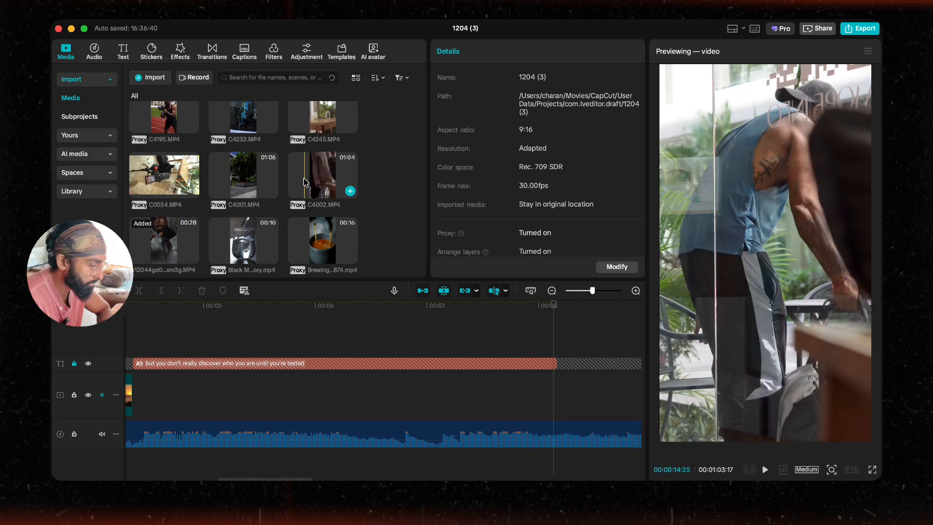
{"action": "scroll", "coordinate": [316, 335], "scroll_direction": "left", "scroll_amount": 5}
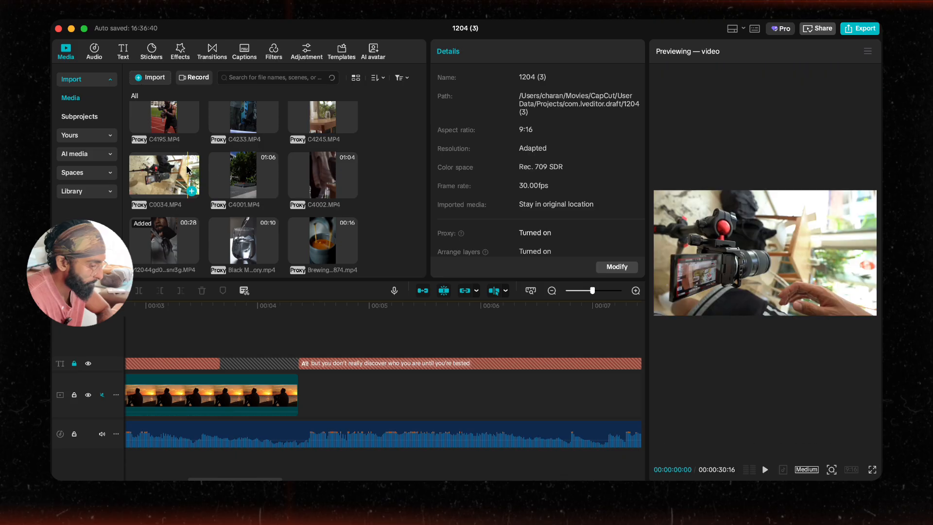
{"action": "scroll", "coordinate": [238, 156], "scroll_direction": "up", "scroll_amount": 3}
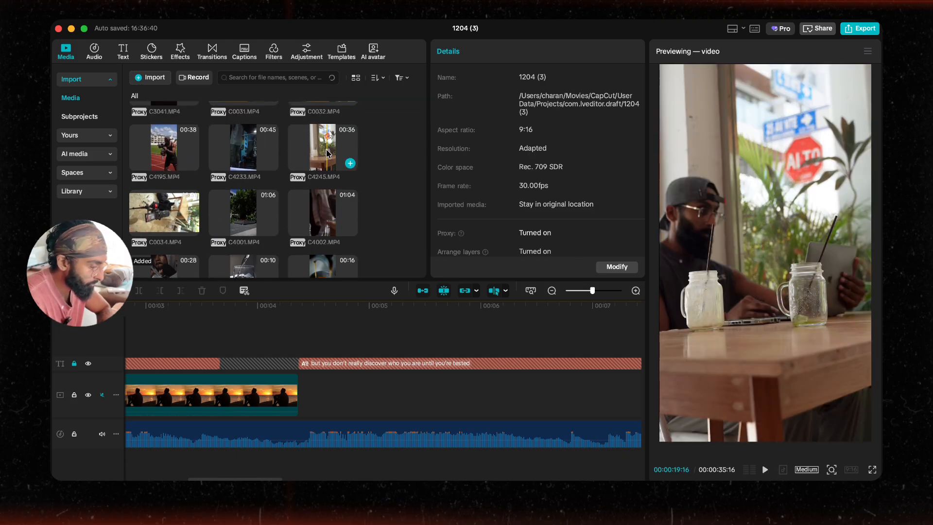
{"action": "scroll", "coordinate": [243, 146], "scroll_direction": "up", "scroll_amount": 2}
{"action": "scroll", "coordinate": [326, 165], "scroll_direction": "down", "scroll_amount": 2}
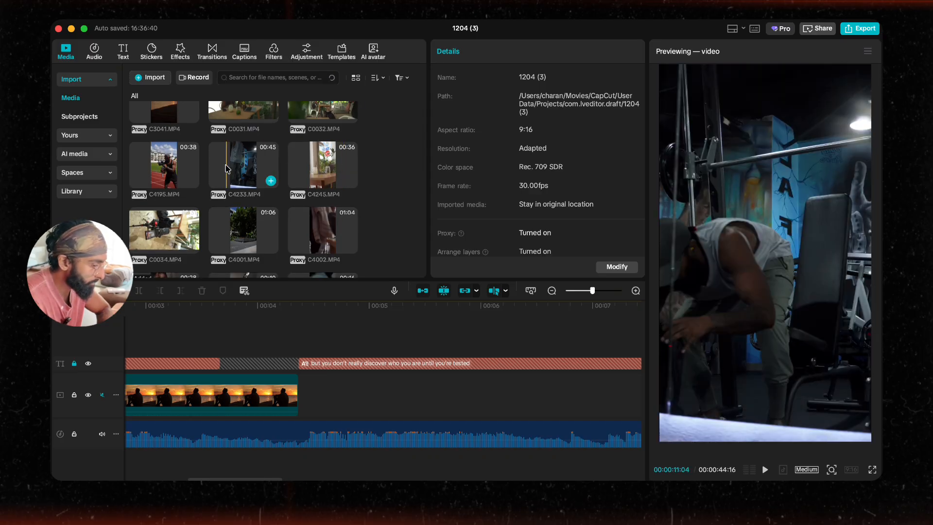
{"action": "scroll", "coordinate": [253, 179], "scroll_direction": "down", "scroll_amount": 10}
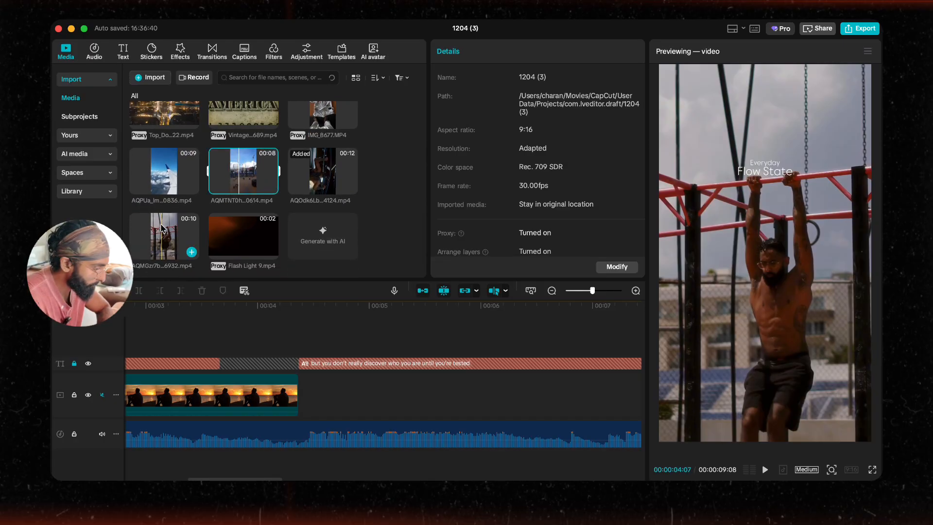
Step: Try the pull-up clip after the sunset clip, preview it, and delete it again
{"action": "left_click_drag", "start_coordinate": [187, 250], "coordinate": [314, 395]}
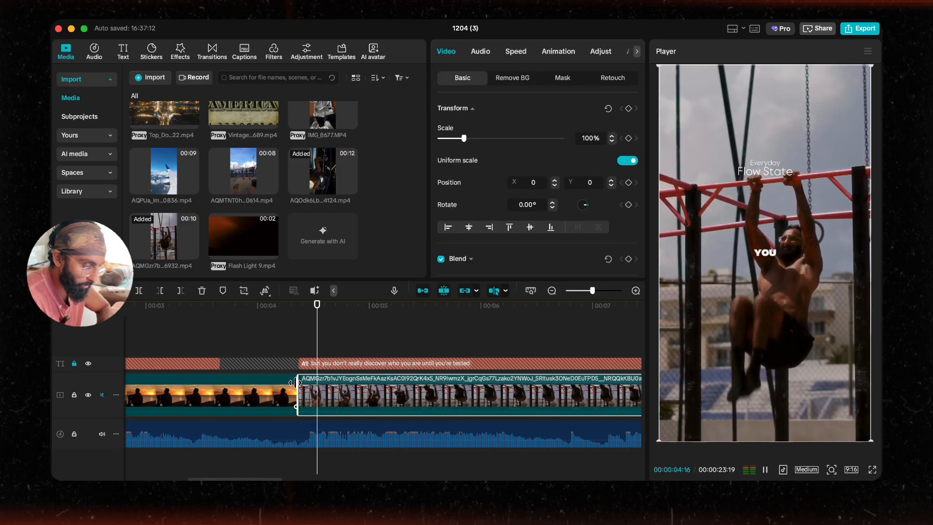
{"action": "key", "text": "space"}
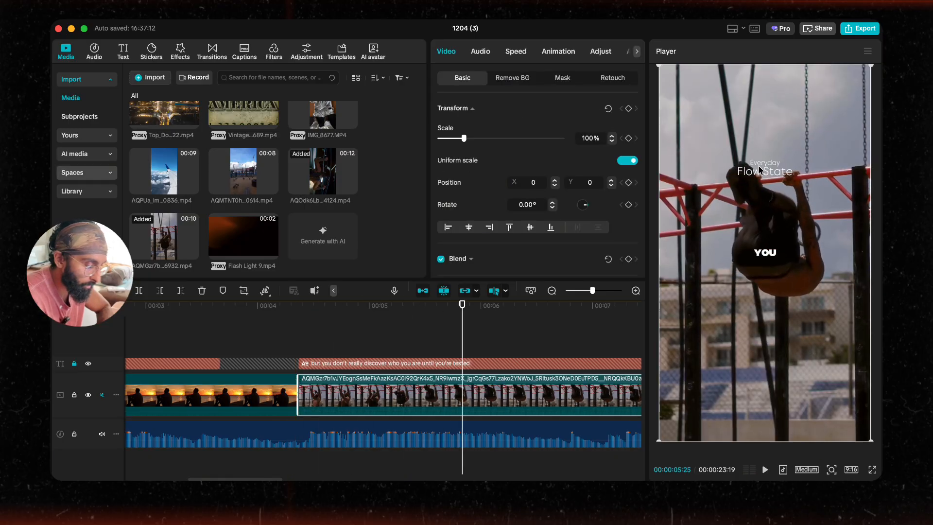
{"action": "scroll", "coordinate": [574, 349], "scroll_direction": "right", "scroll_amount": 5}
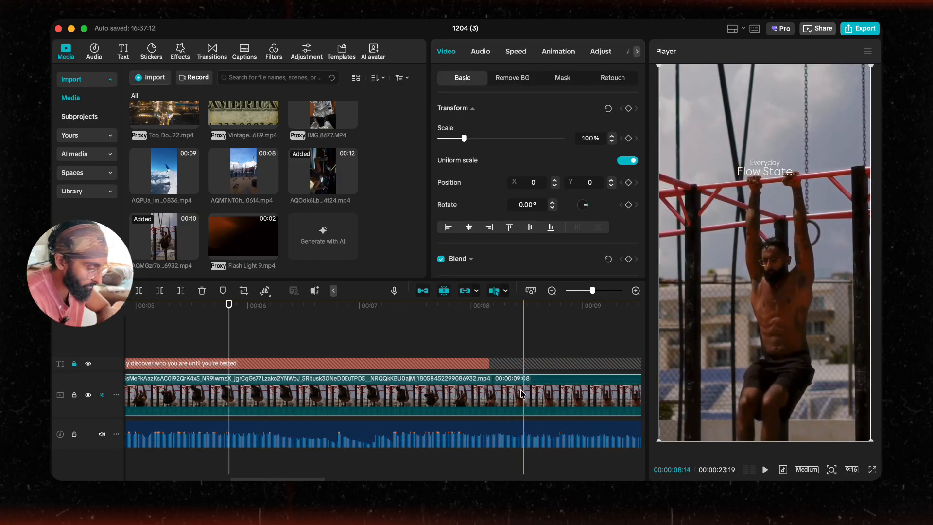
{"action": "scroll", "coordinate": [521, 394], "scroll_direction": "right", "scroll_amount": 1}
{"action": "key", "text": "Delete"}
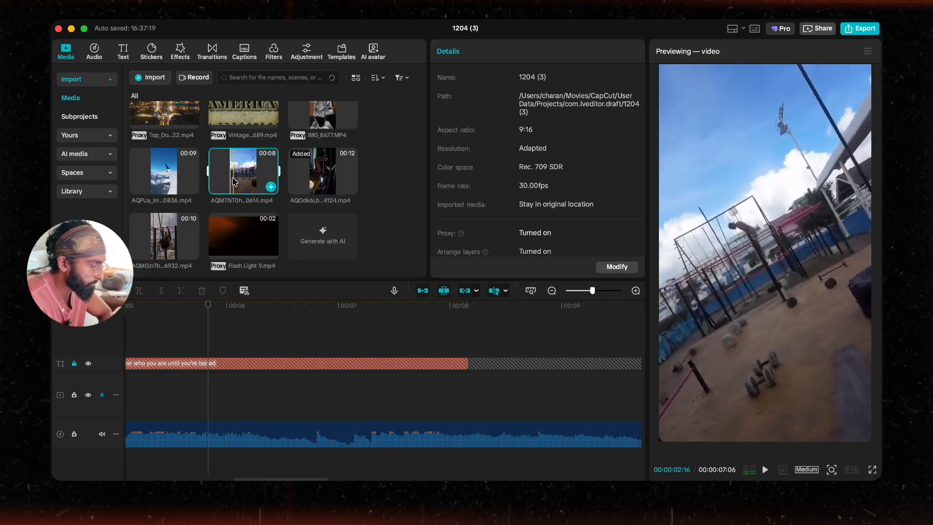
Step: Add the gi clip IMG_8677.MP4 to the main track after the sunset clip and play it back
{"action": "scroll", "coordinate": [234, 181], "scroll_direction": "up", "scroll_amount": 2}
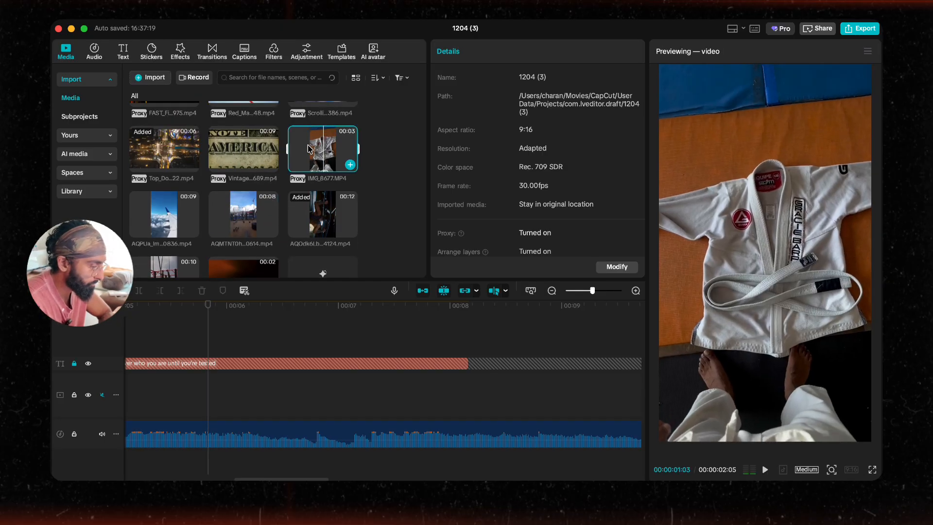
{"action": "left_click_drag", "start_coordinate": [308, 148], "coordinate": [339, 389]}
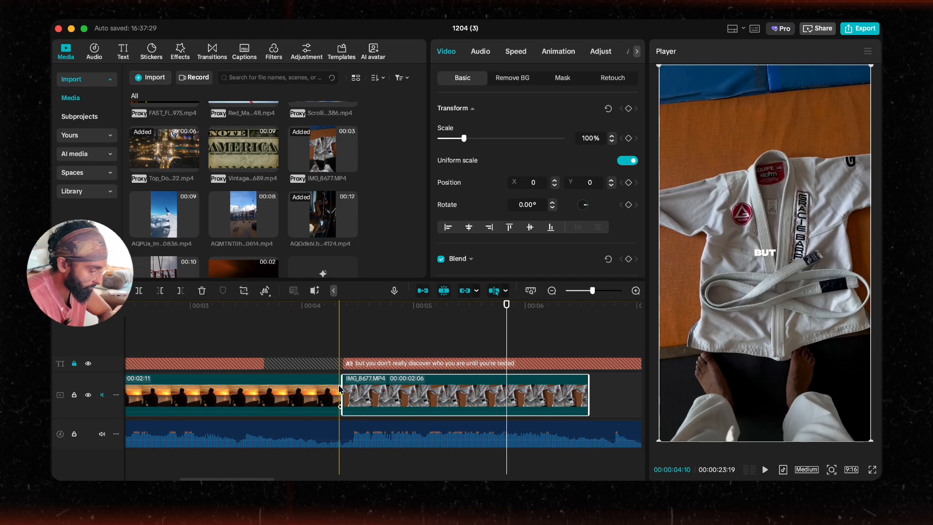
{"action": "left_click", "coordinate": [327, 358]}
{"action": "key", "text": "space"}
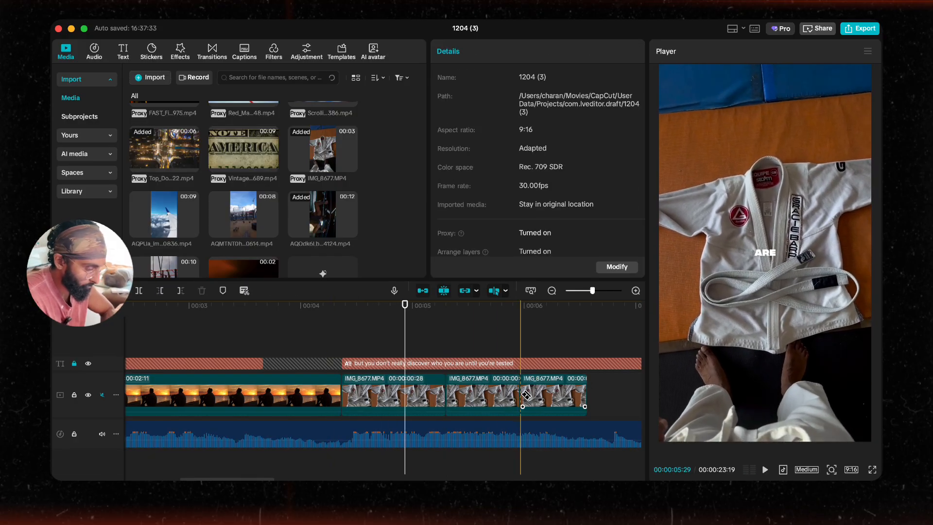
Step: Delete the last two segments of the split gi clip, keeping only its opening part, and preview the cut
{"action": "left_click", "coordinate": [526, 395]}
{"action": "key", "text": "Delete"}
{"action": "left_click", "coordinate": [433, 394]}
{"action": "key", "text": "Delete"}
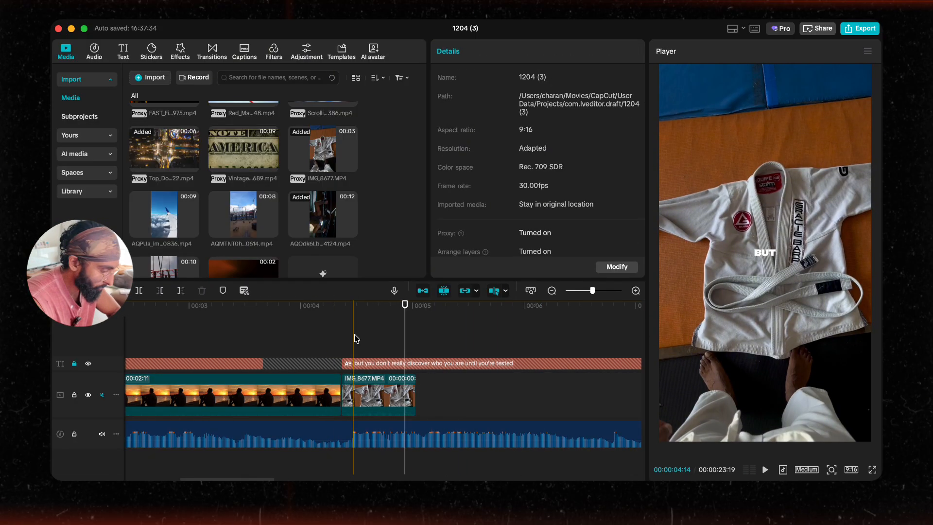
{"action": "left_click", "coordinate": [355, 339]}
{"action": "key", "text": "space"}
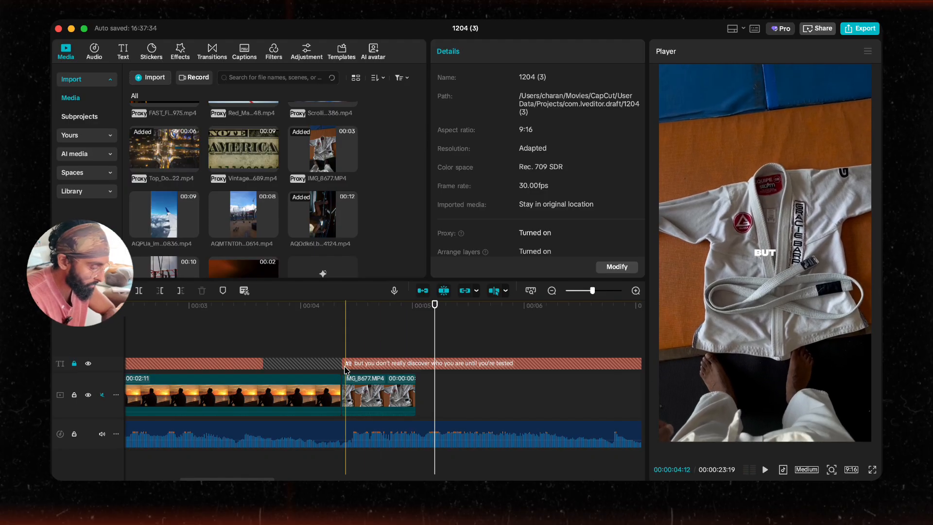
{"action": "scroll", "coordinate": [461, 391], "scroll_direction": "right", "scroll_amount": 5}
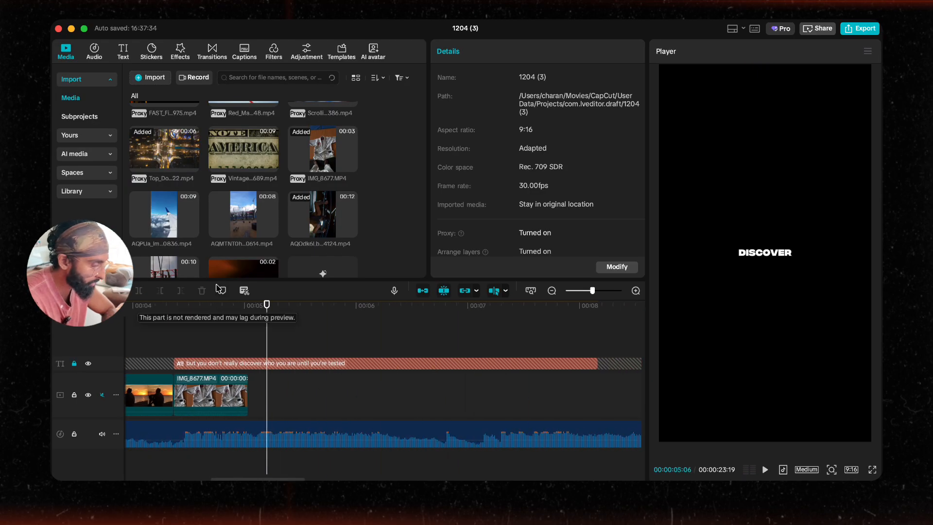
Step: Add the Black Modern Collage water-glass clip after the gi clip, cut it to a short opening piece, and preview
{"action": "scroll", "coordinate": [190, 238], "scroll_direction": "down", "scroll_amount": 2}
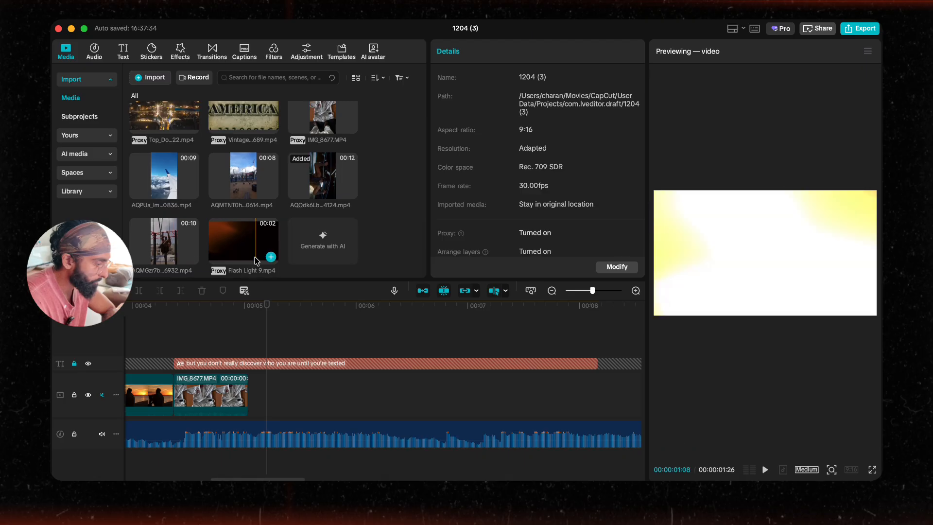
{"action": "scroll", "coordinate": [243, 214], "scroll_direction": "up", "scroll_amount": 6}
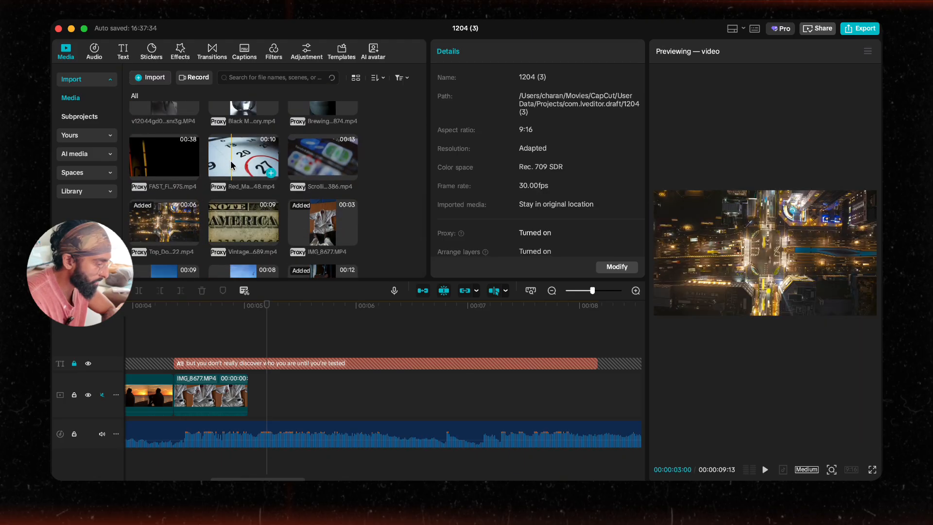
{"action": "scroll", "coordinate": [231, 164], "scroll_direction": "up", "scroll_amount": 1}
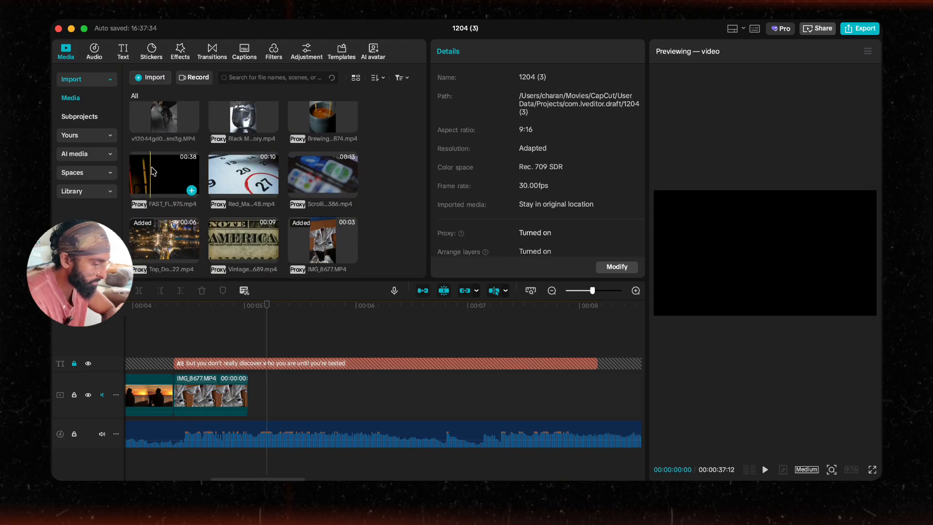
{"action": "scroll", "coordinate": [267, 187], "scroll_direction": "up", "scroll_amount": 2}
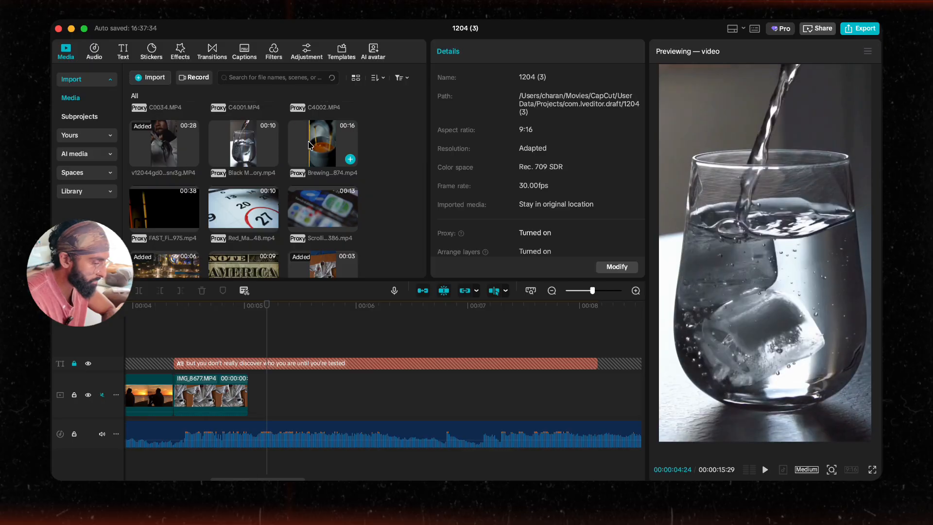
{"action": "left_click_drag", "start_coordinate": [225, 146], "coordinate": [254, 396]}
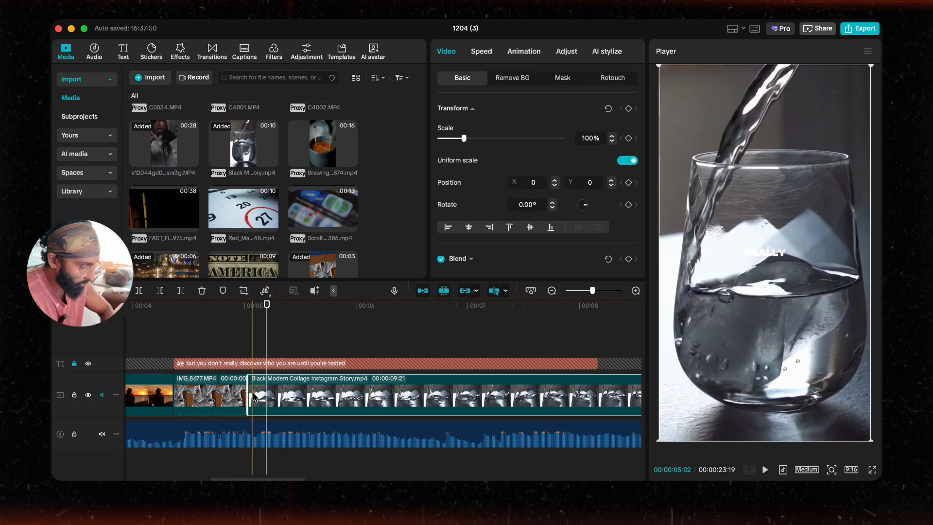
{"action": "left_click", "coordinate": [292, 394]}
{"action": "key", "text": "Delete"}
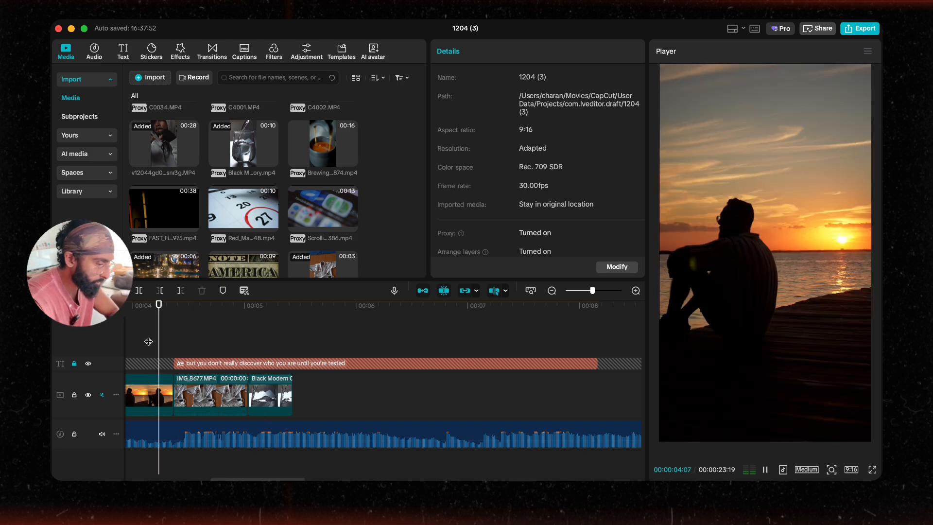
{"action": "key", "text": "space"}
Step: Shorten the gi clip's end slightly and play the sequence back
{"action": "scroll", "coordinate": [230, 406], "scroll_direction": "up", "scroll_amount": 1}
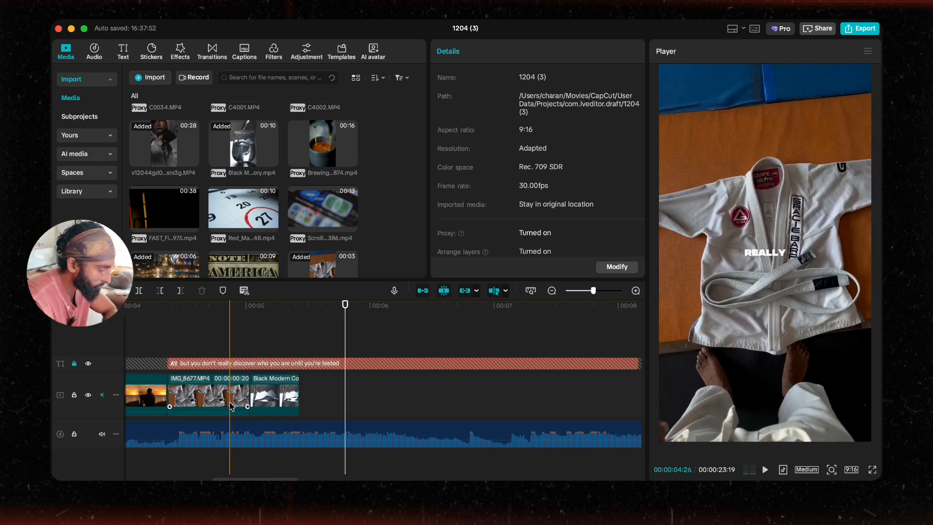
{"action": "scroll", "coordinate": [230, 406], "scroll_direction": "up", "scroll_amount": 2}
{"action": "left_click", "coordinate": [228, 403]}
{"action": "left_click_drag", "start_coordinate": [265, 396], "coordinate": [219, 394]}
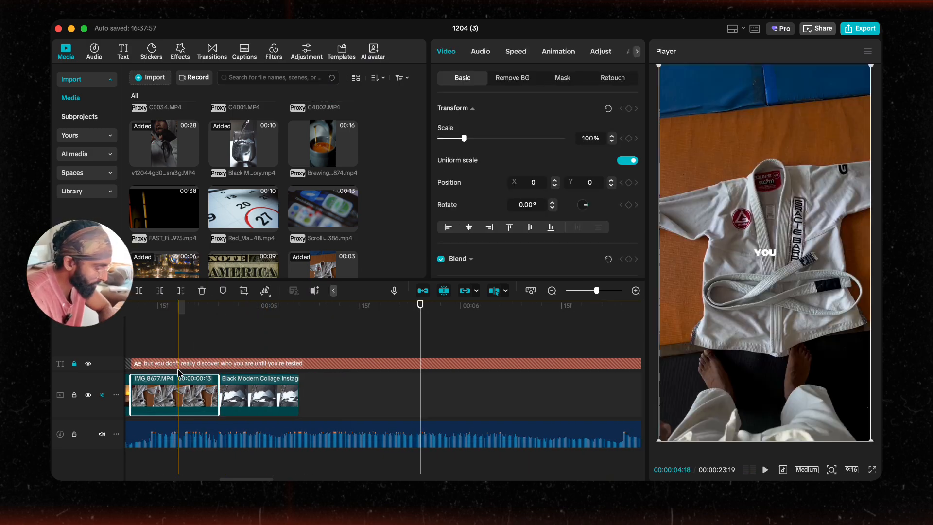
{"action": "scroll", "coordinate": [177, 359], "scroll_direction": "left", "scroll_amount": 3}
{"action": "left_click", "coordinate": [178, 339]}
{"action": "key", "text": "space"}
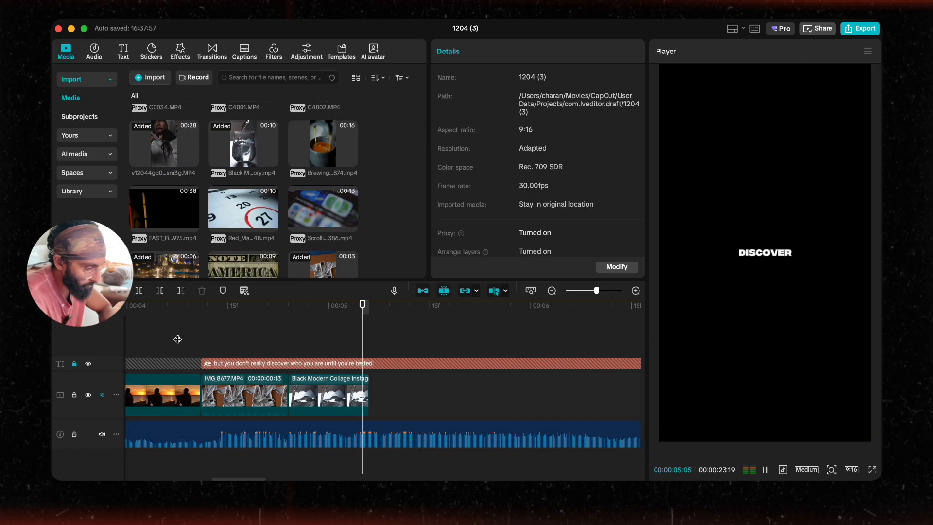
Step: Add the C4001.MP4 clip to the main track after the water-glass clip
{"action": "scroll", "coordinate": [262, 206], "scroll_direction": "up", "scroll_amount": 3}
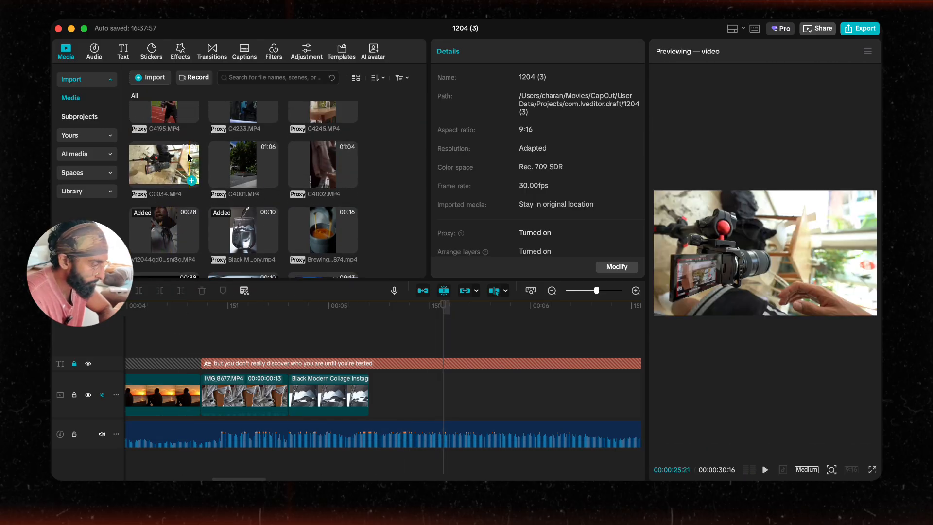
{"action": "left_click_drag", "start_coordinate": [245, 165], "coordinate": [383, 398]}
{"action": "scroll", "coordinate": [368, 400], "scroll_direction": "right", "scroll_amount": 3}
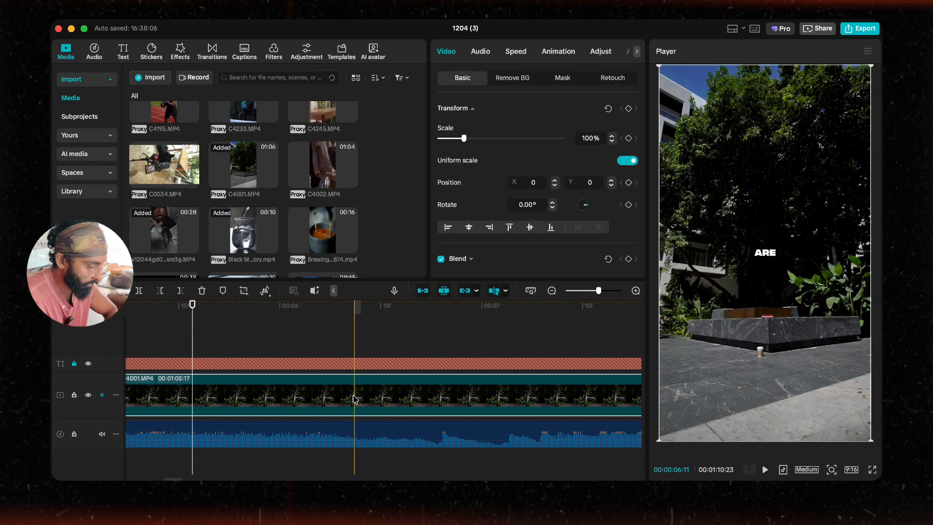
Step: Split the C4001.MP4 clip part-way along and delete the long remainder after the cut
{"action": "key", "text": "b"}
{"action": "scroll", "coordinate": [353, 396], "scroll_direction": "right", "scroll_amount": 4}
{"action": "scroll", "coordinate": [361, 395], "scroll_direction": "down", "scroll_amount": 4}
{"action": "scroll", "coordinate": [361, 395], "scroll_direction": "right", "scroll_amount": 8}
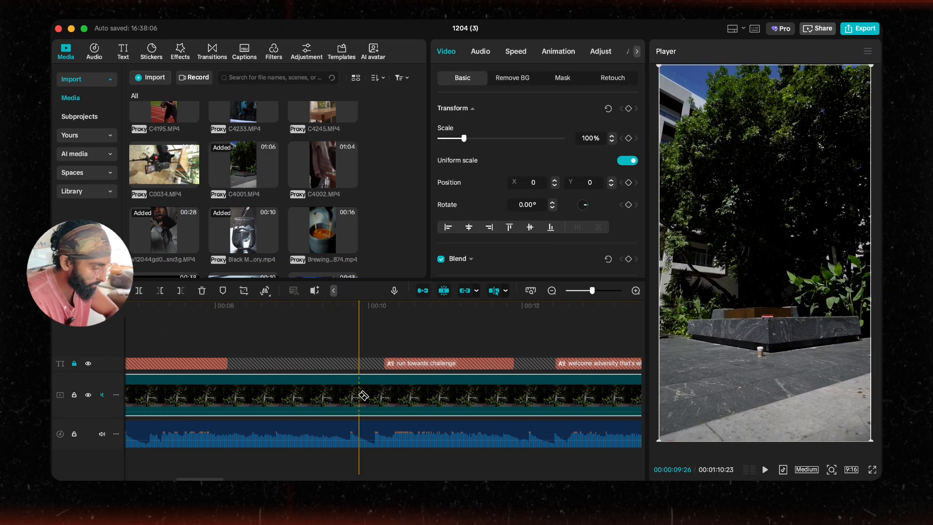
{"action": "scroll", "coordinate": [427, 394], "scroll_direction": "right", "scroll_amount": 2}
{"action": "scroll", "coordinate": [418, 394], "scroll_direction": "down", "scroll_amount": 4}
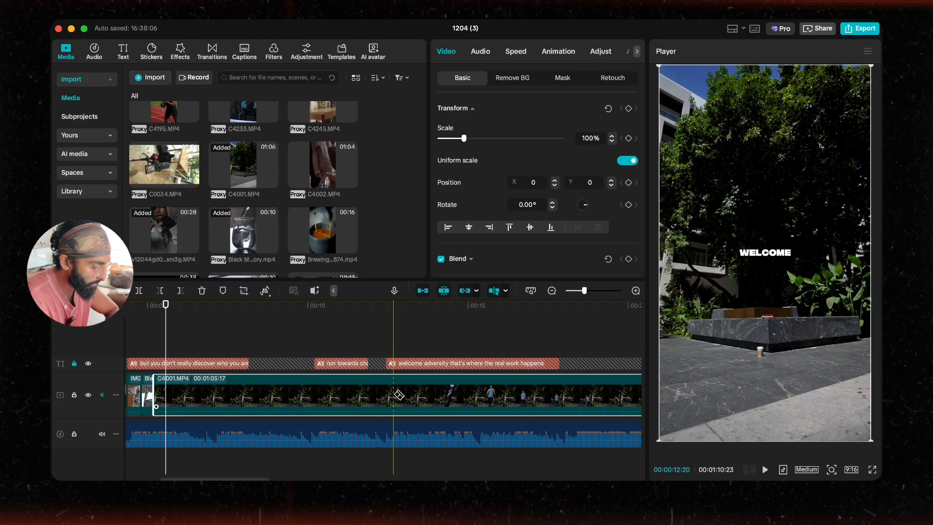
{"action": "scroll", "coordinate": [396, 395], "scroll_direction": "right", "scroll_amount": 5}
{"action": "scroll", "coordinate": [393, 395], "scroll_direction": "right", "scroll_amount": 2}
{"action": "scroll", "coordinate": [428, 402], "scroll_direction": "right", "scroll_amount": 5}
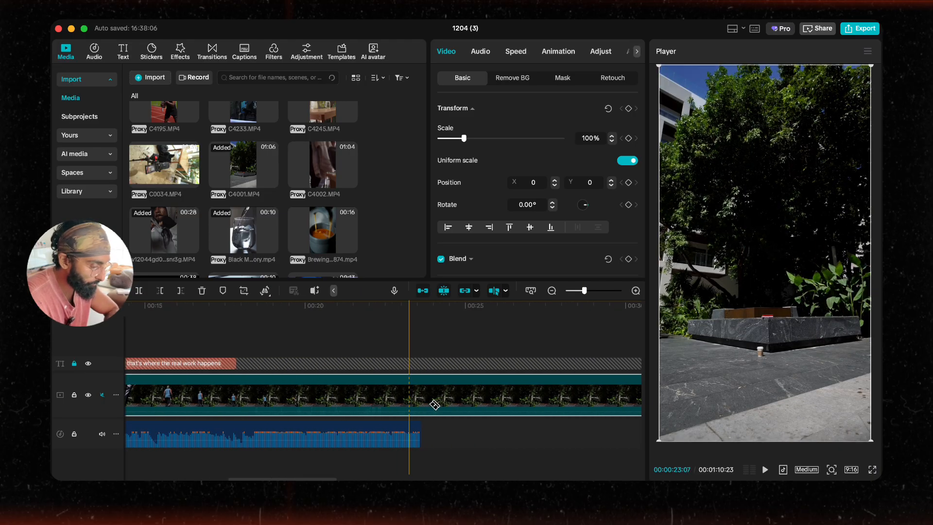
{"action": "scroll", "coordinate": [422, 404], "scroll_direction": "down", "scroll_amount": 5}
{"action": "scroll", "coordinate": [418, 403], "scroll_direction": "right", "scroll_amount": 8}
{"action": "scroll", "coordinate": [415, 404], "scroll_direction": "down", "scroll_amount": 1}
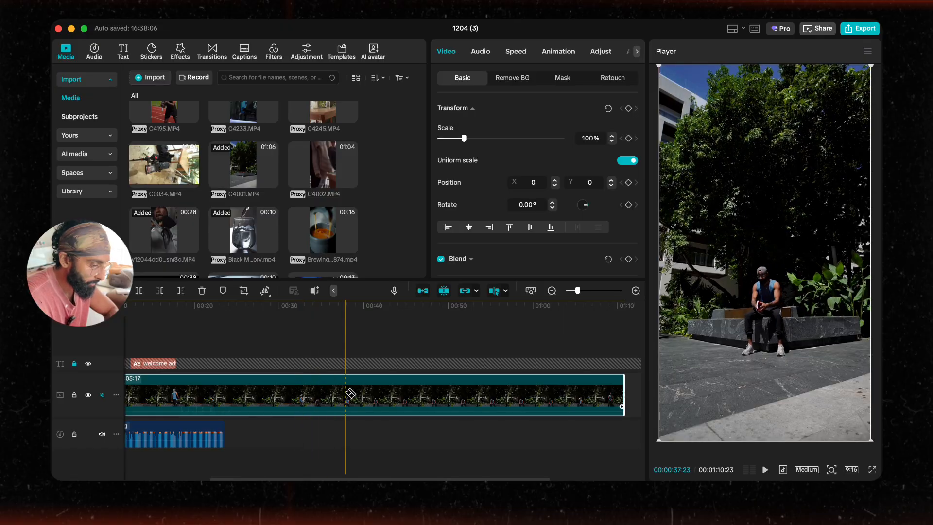
{"action": "left_click", "coordinate": [344, 393]}
{"action": "key", "text": "a"}
{"action": "left_click", "coordinate": [320, 393]}
{"action": "key", "text": "Delete"}
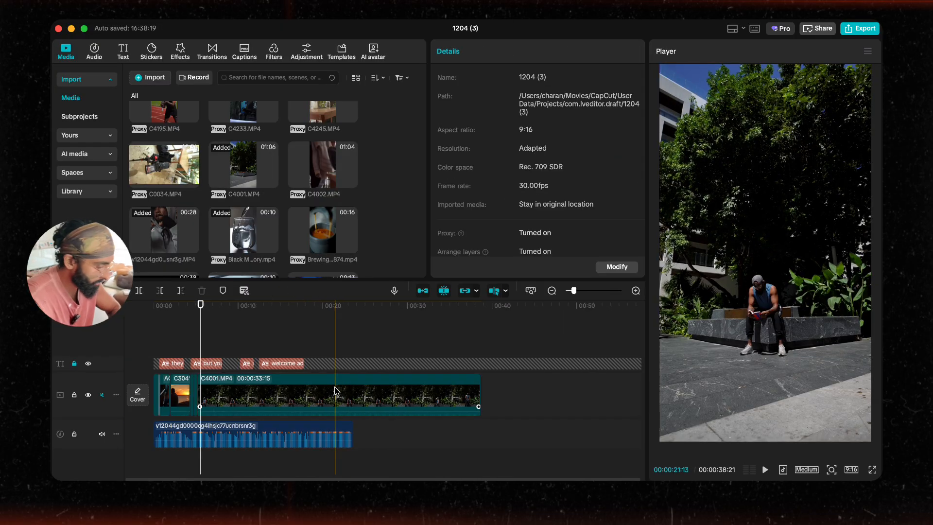
Step: Preview the sequence, remove a short piece from the start of the C4001 clip, and play it back
{"action": "scroll", "coordinate": [261, 387], "scroll_direction": "up", "scroll_amount": 3}
{"action": "scroll", "coordinate": [261, 386], "scroll_direction": "up", "scroll_amount": 5}
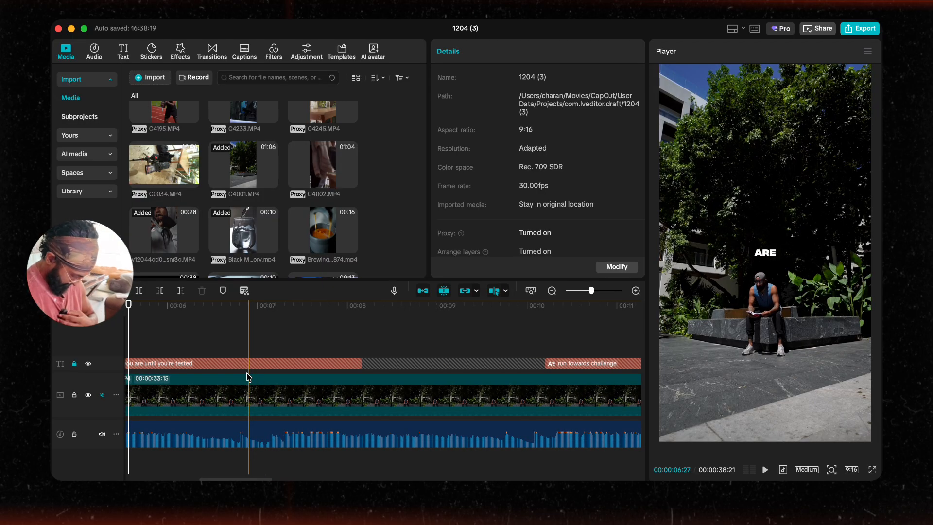
{"action": "scroll", "coordinate": [255, 377], "scroll_direction": "left", "scroll_amount": 7}
{"action": "scroll", "coordinate": [311, 367], "scroll_direction": "up", "scroll_amount": 2}
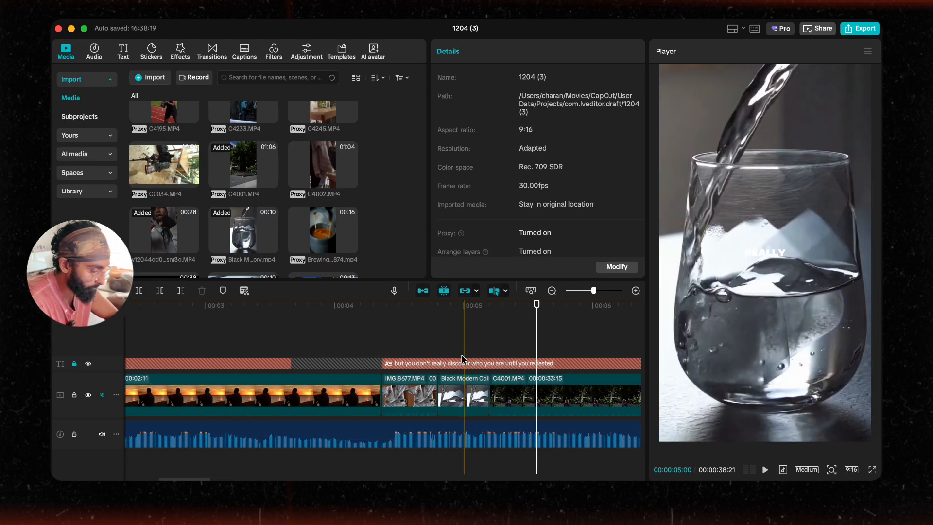
{"action": "key", "text": "space"}
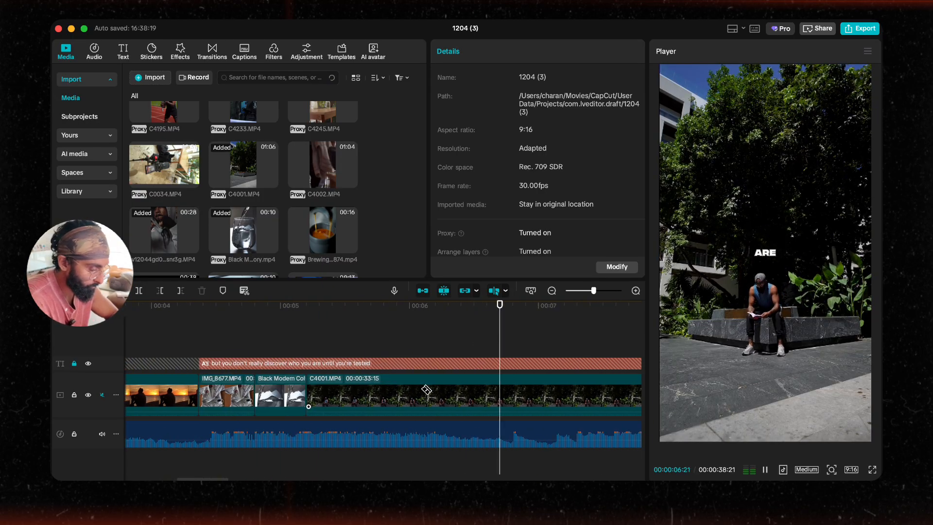
{"action": "key", "text": "space"}
{"action": "left_click", "coordinate": [395, 393]}
{"action": "key", "text": "Delete"}
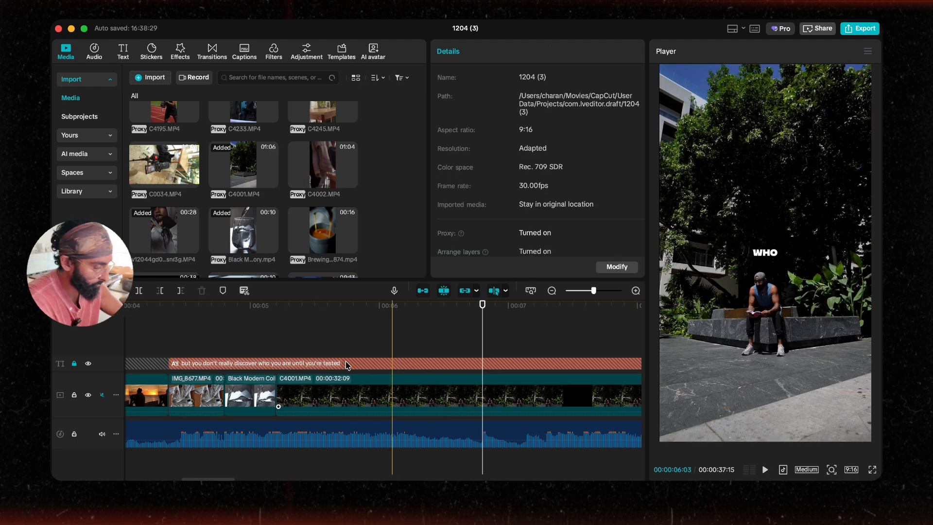
{"action": "key", "text": "space"}
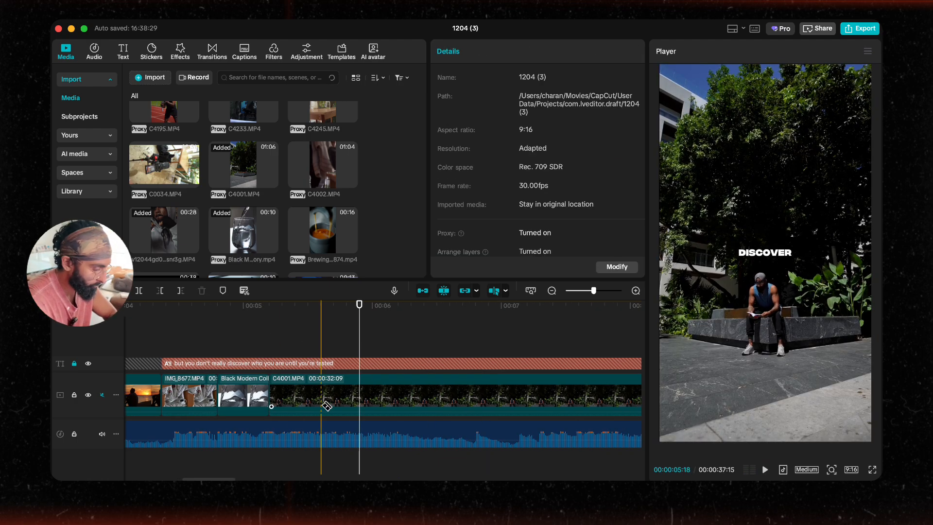
Step: Cut the C4001 clip to a brief opening piece, delete the rest, and trim its end a little shorter
{"action": "left_click", "coordinate": [343, 392]}
{"action": "key", "text": "a"}
{"action": "left_click", "coordinate": [402, 396]}
{"action": "key", "text": "Delete"}
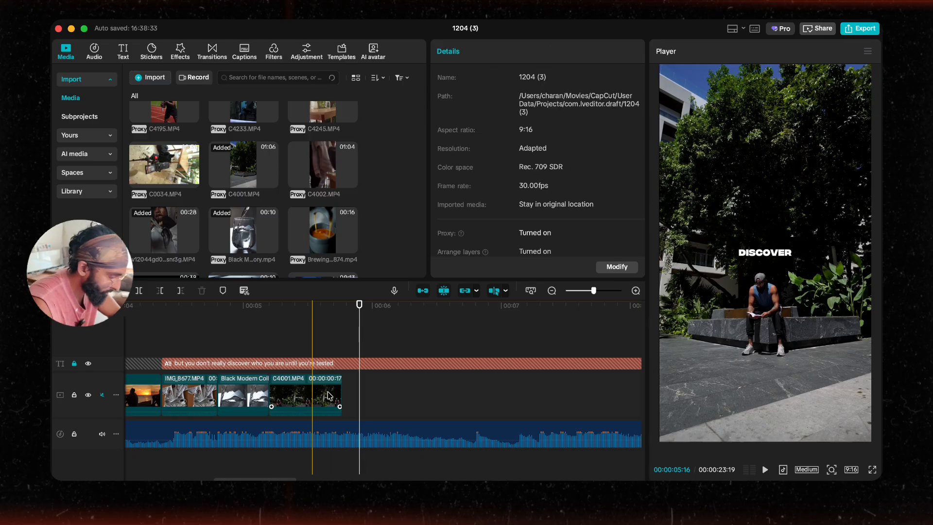
{"action": "left_click", "coordinate": [328, 396]}
{"action": "left_click_drag", "start_coordinate": [343, 388], "coordinate": [329, 387]}
Step: Play back the opening of the montage from a few different points
{"action": "left_click", "coordinate": [129, 341]}
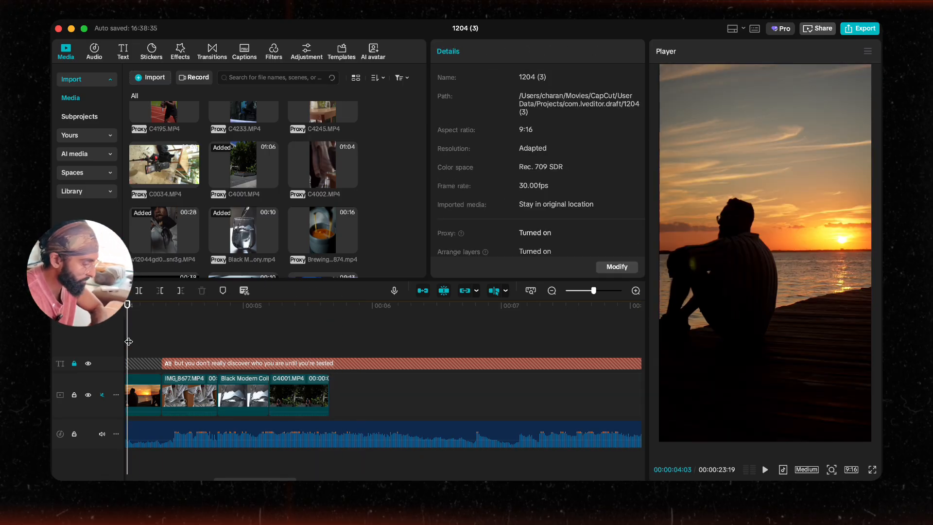
{"action": "key", "text": "space"}
{"action": "left_click", "coordinate": [322, 402]}
{"action": "key", "text": "space"}
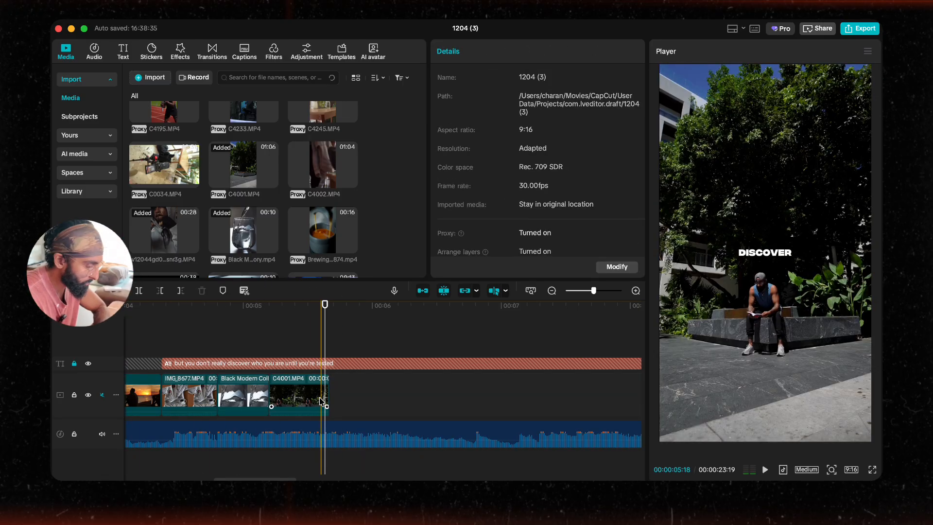
{"action": "left_click", "coordinate": [177, 325]}
{"action": "key", "text": "space"}
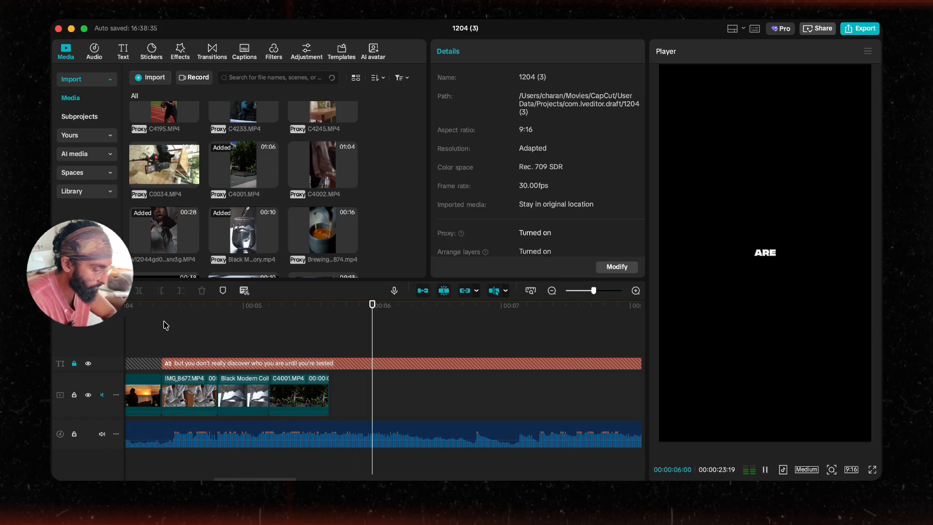
{"action": "key", "text": "space"}
Step: Add the C4195.MP4 clip to the main track after the C4001 clip
{"action": "left_click", "coordinate": [325, 394]}
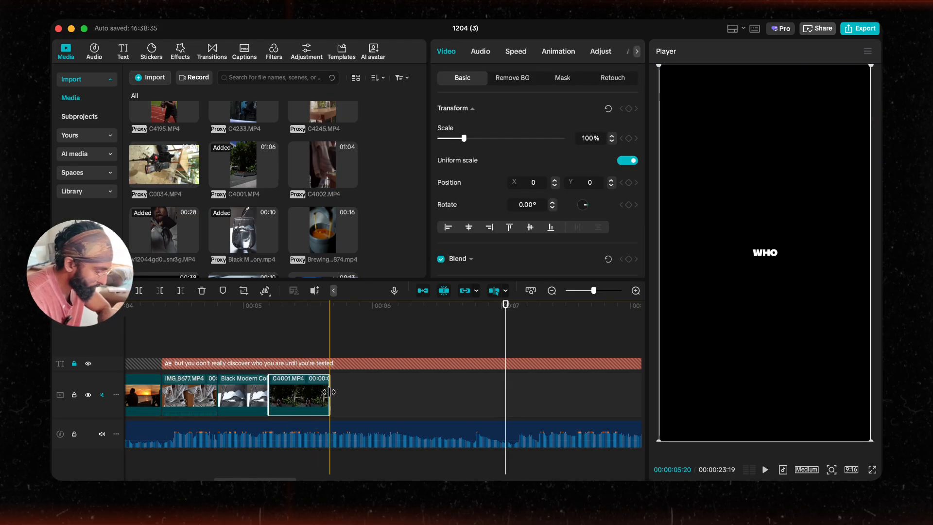
{"action": "scroll", "coordinate": [253, 195], "scroll_direction": "up", "scroll_amount": 3}
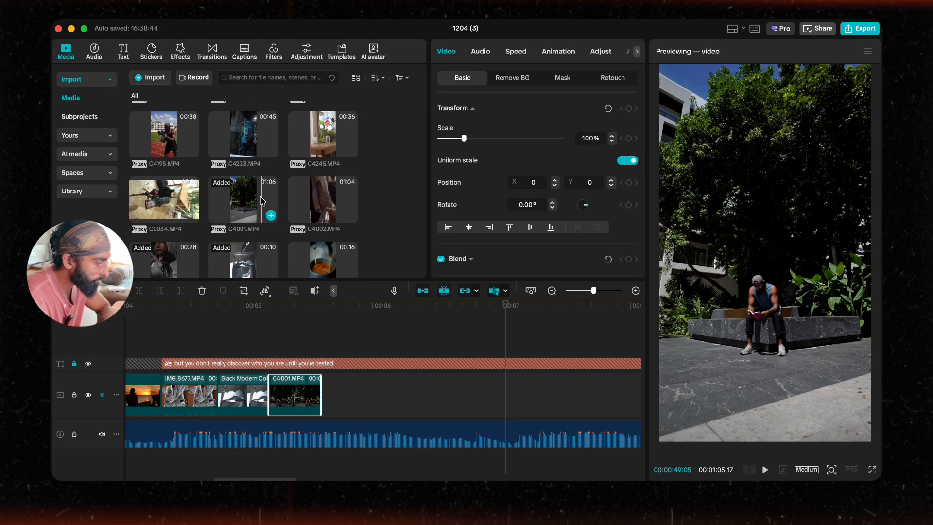
{"action": "mouse_move", "coordinate": [236, 154]}
{"action": "left_mouse_down"}
{"action": "mouse_move", "coordinate": [242, 179]}
{"action": "mouse_move", "coordinate": [228, 168]}
{"action": "left_mouse_up"}
{"action": "scroll", "coordinate": [222, 171], "scroll_direction": "down", "scroll_amount": 1}
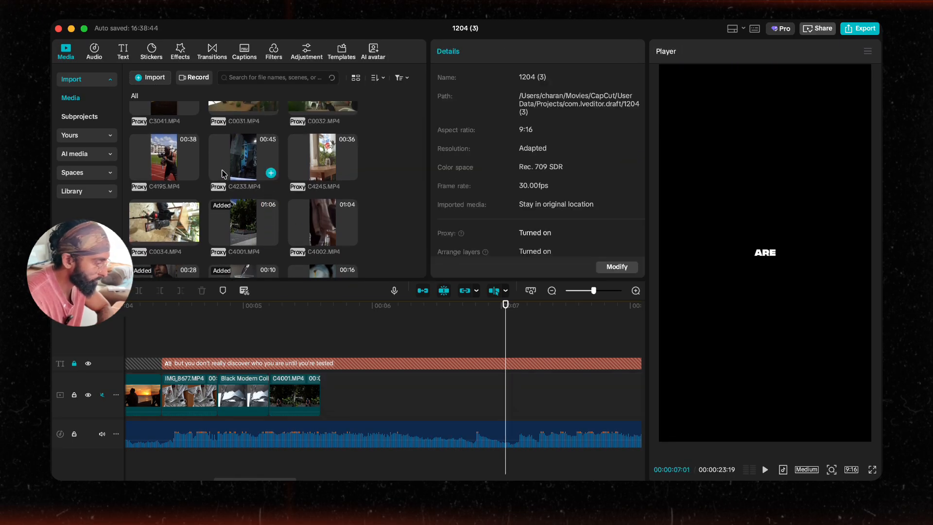
{"action": "left_click_drag", "start_coordinate": [166, 165], "coordinate": [355, 396]}
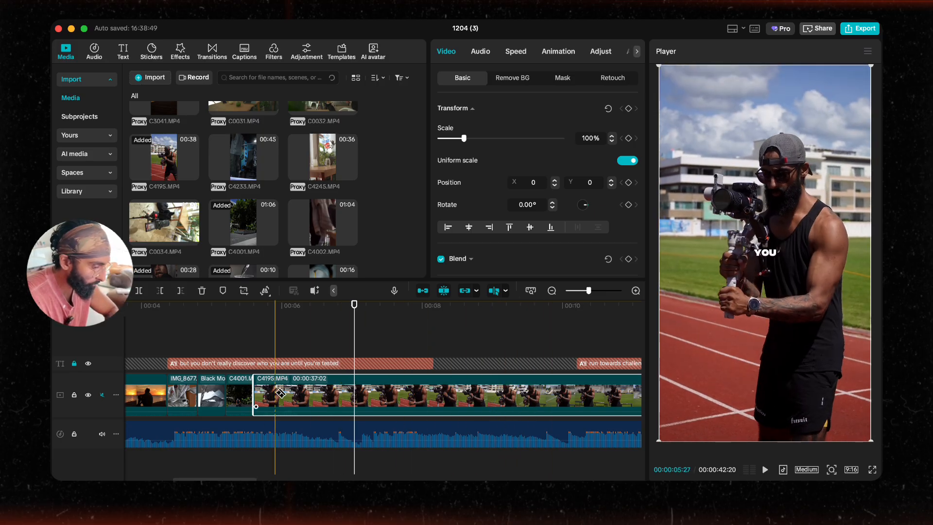
Step: Split the C4195 clip and delete the parts on either side, keeping a one-second piece
{"action": "scroll", "coordinate": [321, 394], "scroll_direction": "right", "scroll_amount": 5}
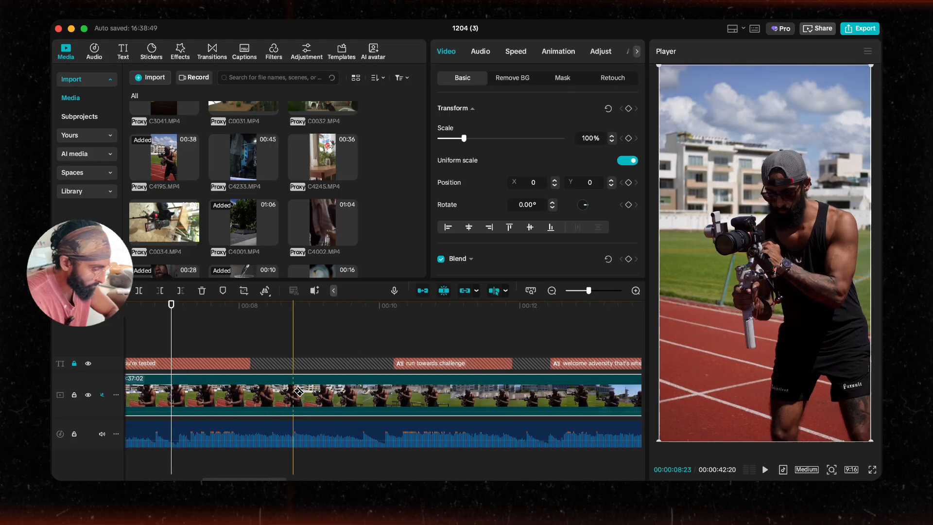
{"action": "left_click", "coordinate": [270, 387]}
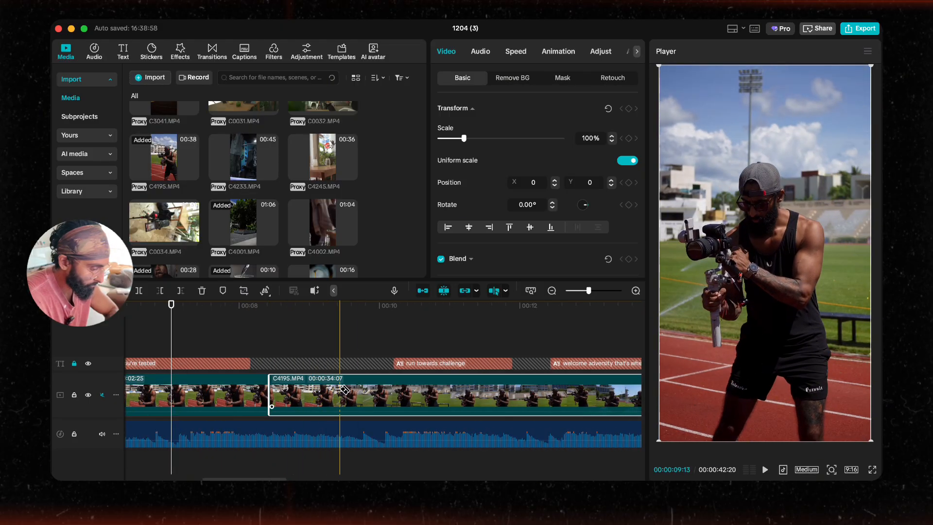
{"action": "left_click", "coordinate": [344, 389]}
{"action": "key", "text": "Delete"}
{"action": "left_click", "coordinate": [242, 393]}
{"action": "key", "text": "Delete"}
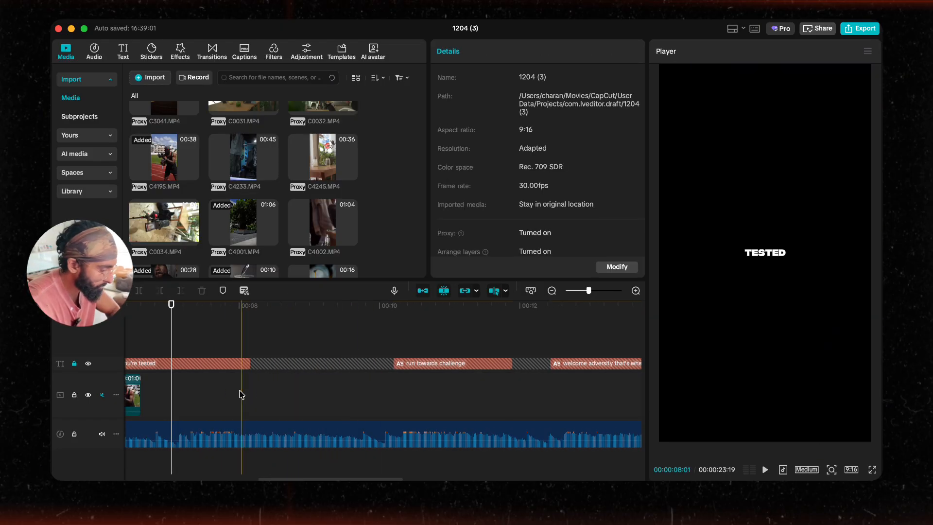
Step: Trim the end of the C4195 clip shorter and play the sequence back
{"action": "scroll", "coordinate": [204, 386], "scroll_direction": "up", "scroll_amount": 4}
{"action": "scroll", "coordinate": [210, 387], "scroll_direction": "left", "scroll_amount": 10}
{"action": "left_click", "coordinate": [434, 395]}
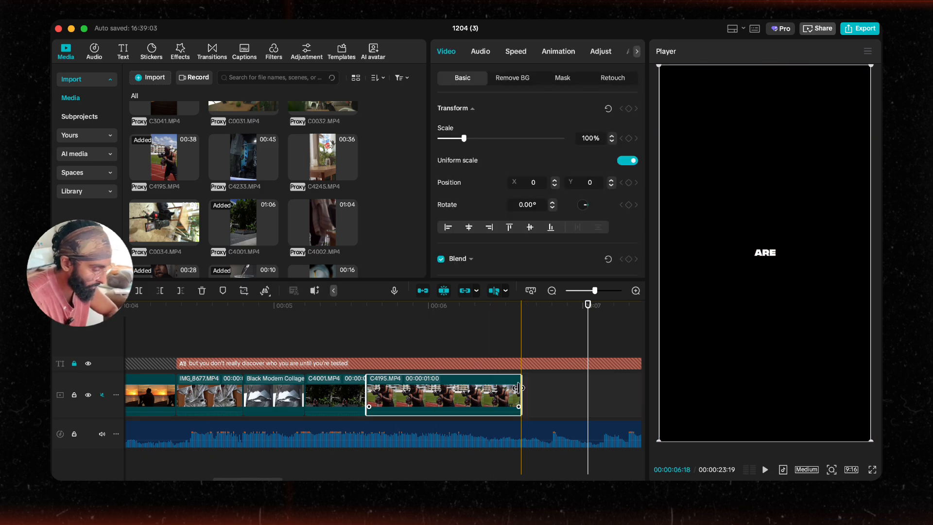
{"action": "left_click_drag", "start_coordinate": [519, 394], "coordinate": [394, 424]}
{"action": "scroll", "coordinate": [171, 369], "scroll_direction": "right", "scroll_amount": 1}
{"action": "mouse_move", "coordinate": [332, 405]}
{"action": "left_mouse_down"}
{"action": "mouse_move", "coordinate": [316, 355]}
{"action": "mouse_move", "coordinate": [192, 340]}
{"action": "mouse_move", "coordinate": [321, 413]}
{"action": "left_mouse_up"}
{"action": "left_click", "coordinate": [237, 350]}
{"action": "key", "text": "space"}
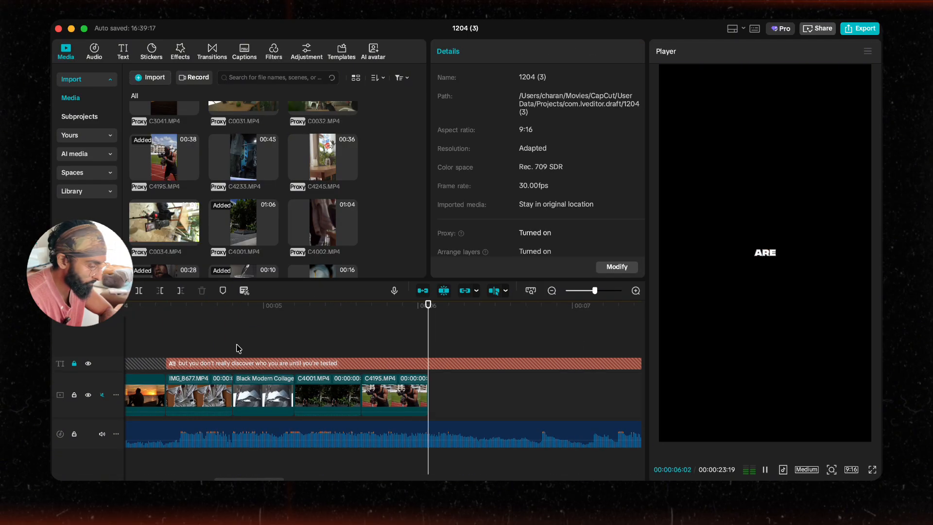
Step: Play back the extended montage and scroll along the timeline to review the added clips
{"action": "left_click", "coordinate": [140, 331]}
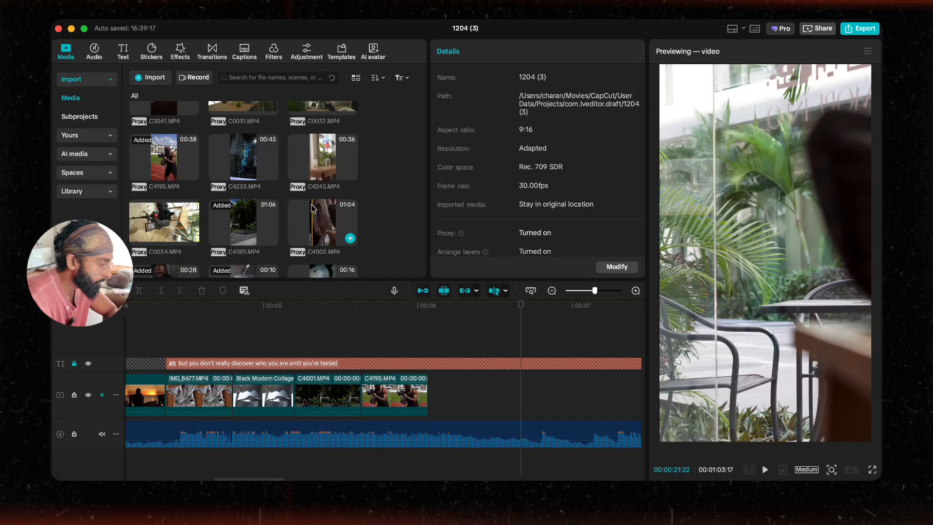
{"action": "scroll", "coordinate": [272, 194], "scroll_direction": "up", "scroll_amount": 2}
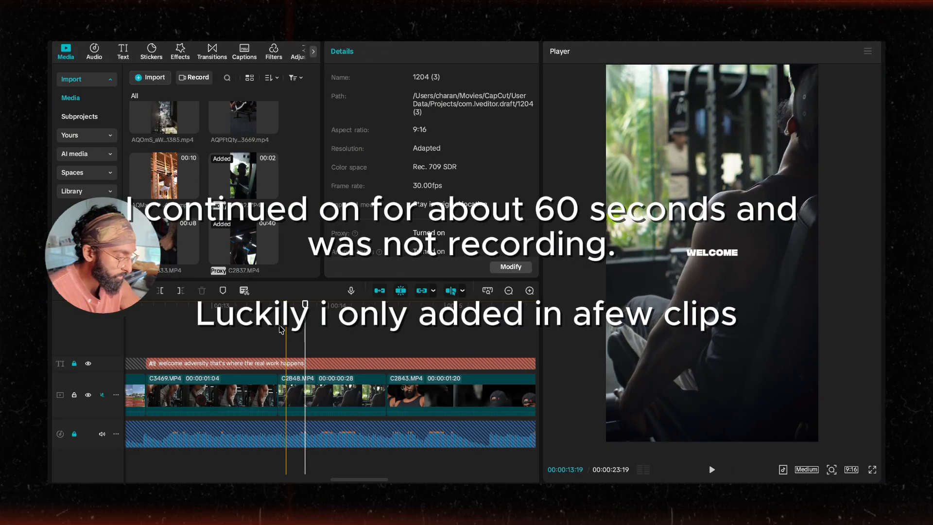
{"action": "left_click", "coordinate": [158, 330]}
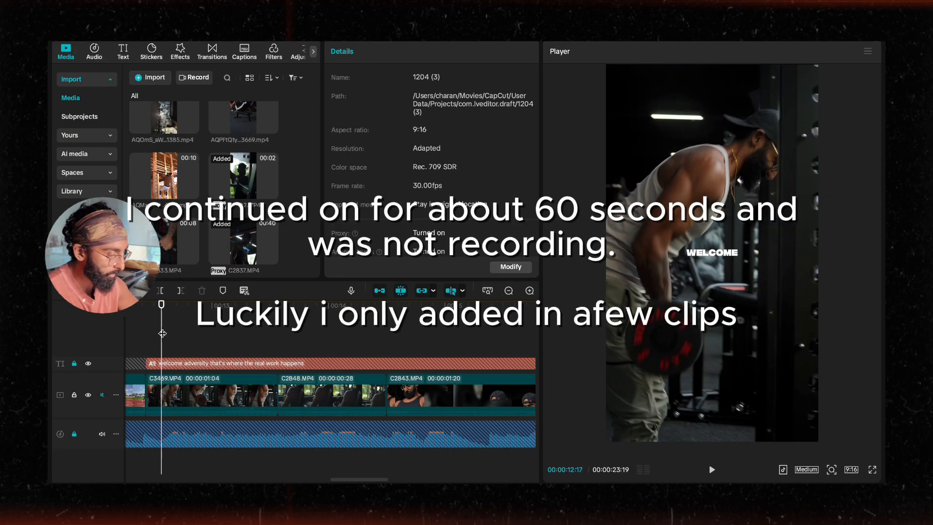
{"action": "key", "text": "space"}
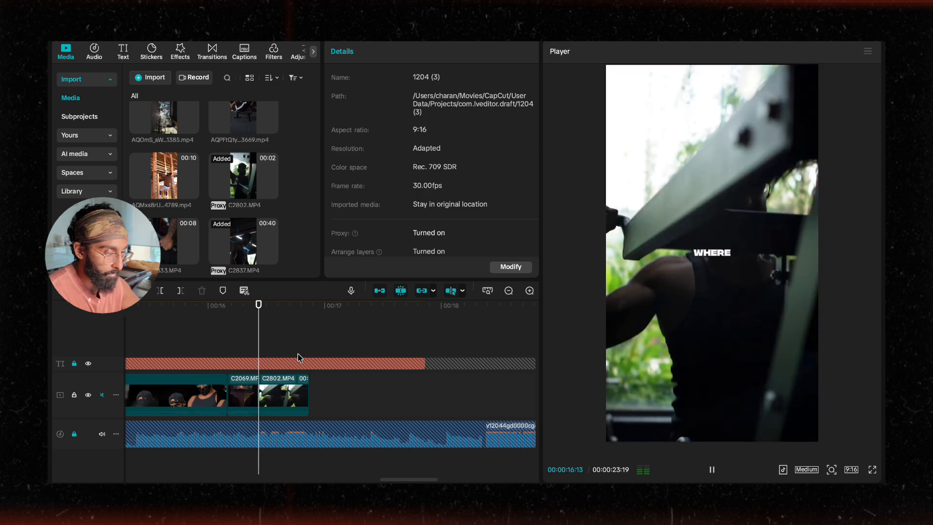
{"action": "key", "text": "space"}
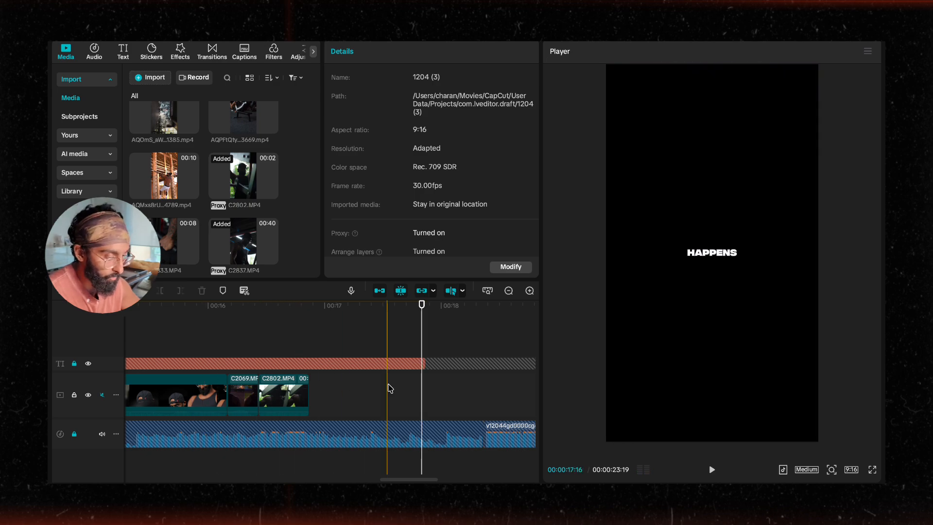
{"action": "scroll", "coordinate": [387, 388], "scroll_direction": "right", "scroll_amount": 10}
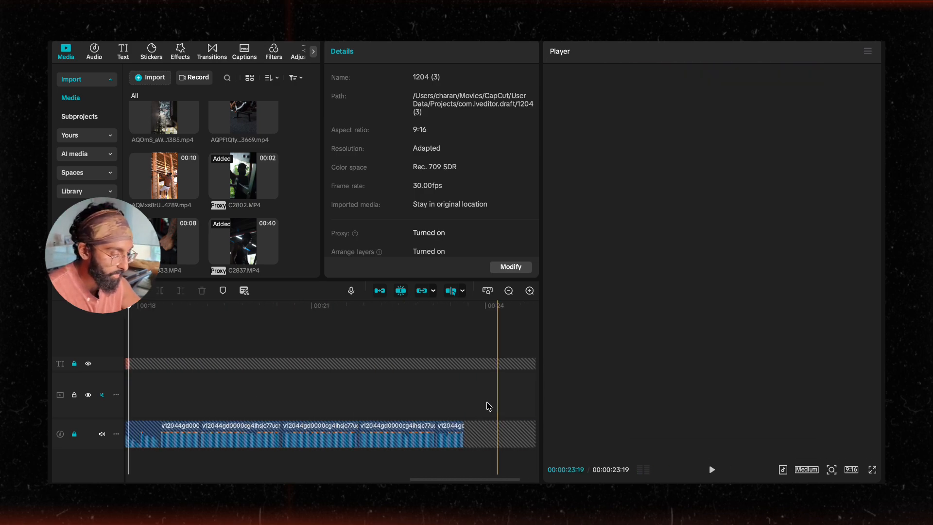
{"action": "scroll", "coordinate": [488, 406], "scroll_direction": "left", "scroll_amount": 5}
{"action": "scroll", "coordinate": [437, 414], "scroll_direction": "up", "scroll_amount": 4}
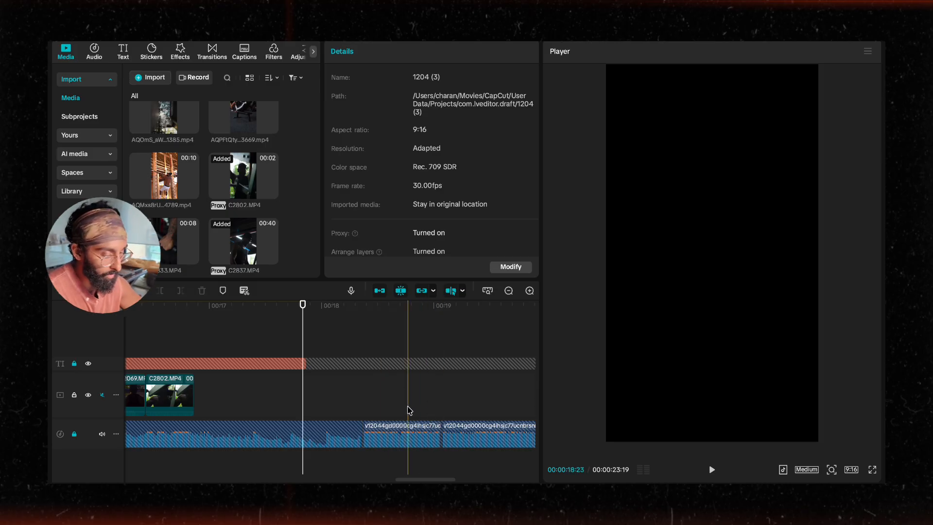
{"action": "scroll", "coordinate": [407, 395], "scroll_direction": "left", "scroll_amount": 5}
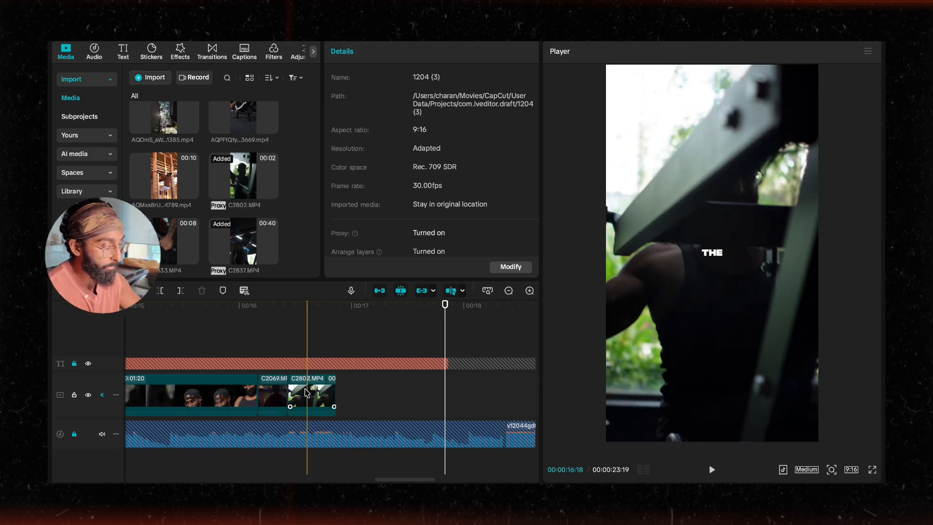
{"action": "scroll", "coordinate": [311, 396], "scroll_direction": "right", "scroll_amount": 5}
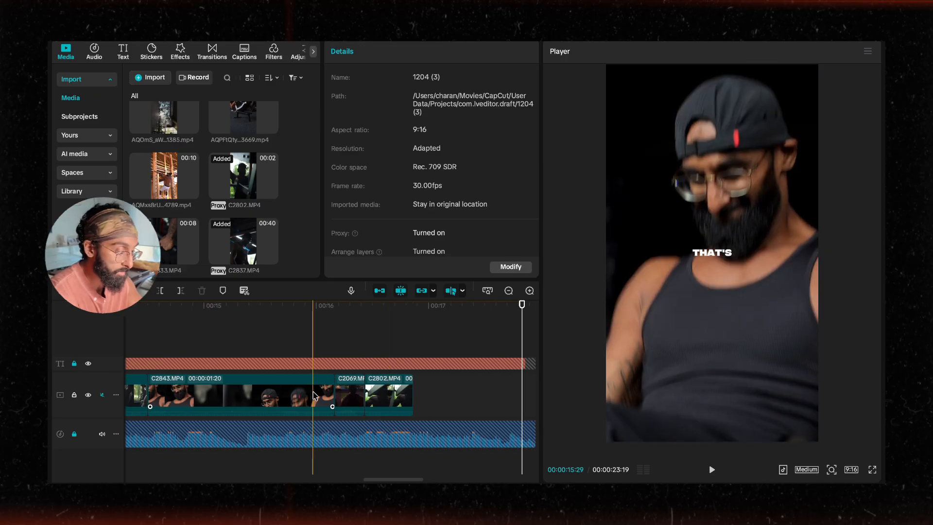
{"action": "scroll", "coordinate": [333, 396], "scroll_direction": "left", "scroll_amount": 10}
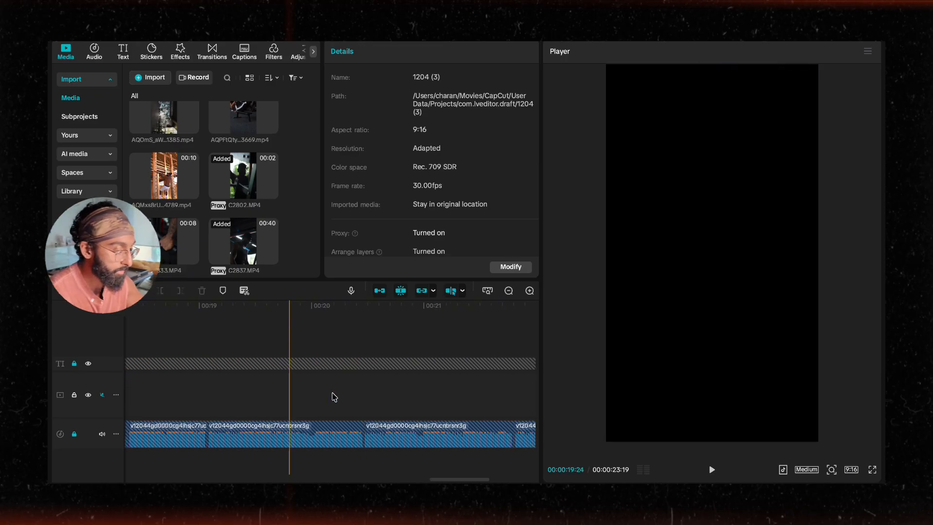
{"action": "scroll", "coordinate": [334, 396], "scroll_direction": "right", "scroll_amount": 5}
{"action": "scroll", "coordinate": [243, 194], "scroll_direction": "up", "scroll_amount": 1}
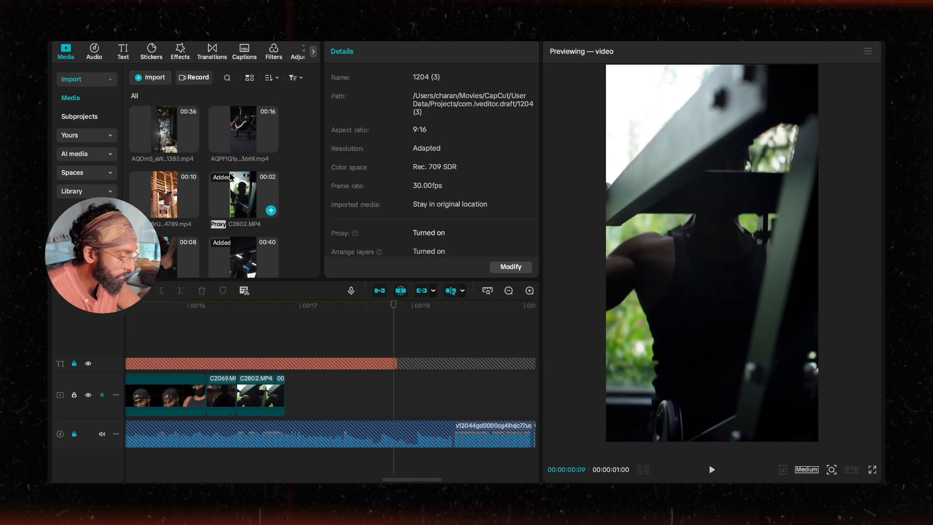
{"action": "scroll", "coordinate": [257, 198], "scroll_direction": "down", "scroll_amount": 1}
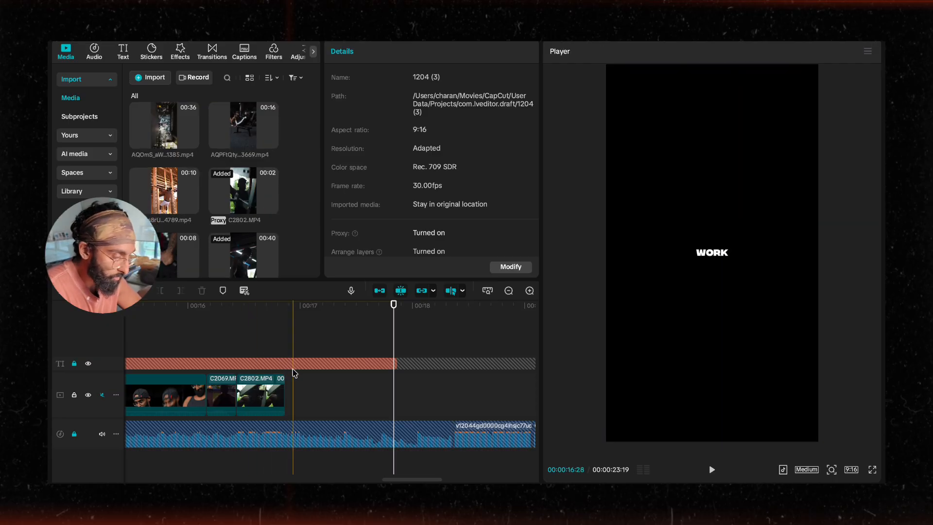
Step: Add the C2069.MP4 clip to the end of the main track, split it and delete the surplus parts
{"action": "scroll", "coordinate": [212, 148], "scroll_direction": "down", "scroll_amount": 3}
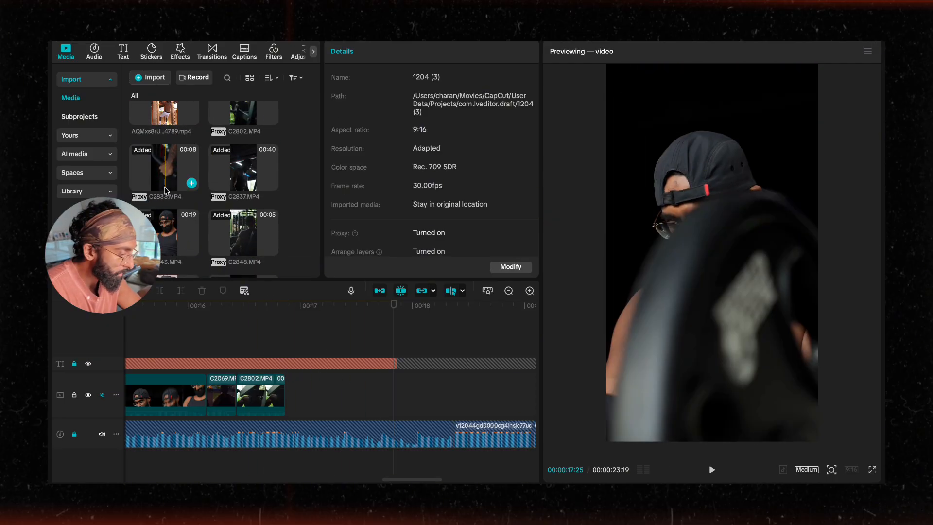
{"action": "scroll", "coordinate": [174, 233], "scroll_direction": "down", "scroll_amount": 3}
{"action": "left_click_drag", "start_coordinate": [174, 240], "coordinate": [313, 389]}
{"action": "scroll", "coordinate": [344, 380], "scroll_direction": "right", "scroll_amount": 10}
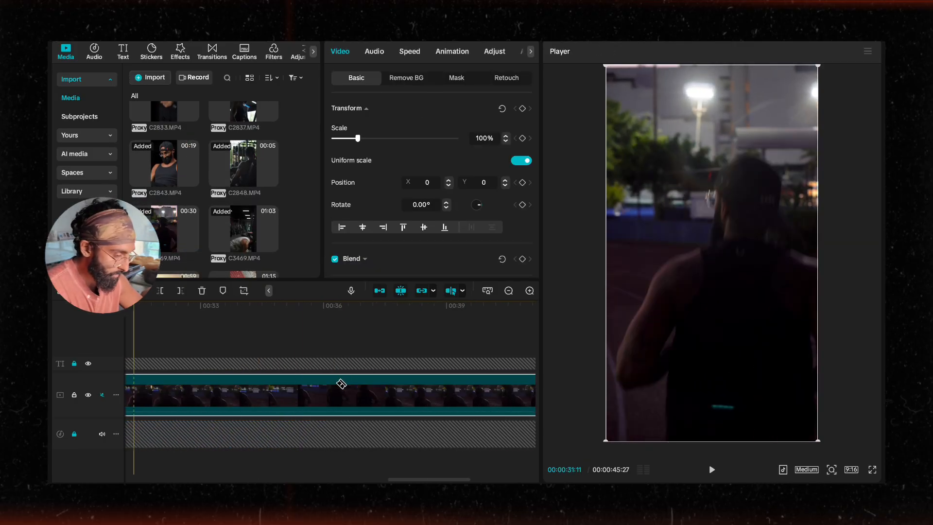
{"action": "scroll", "coordinate": [269, 388], "scroll_direction": "left", "scroll_amount": 4}
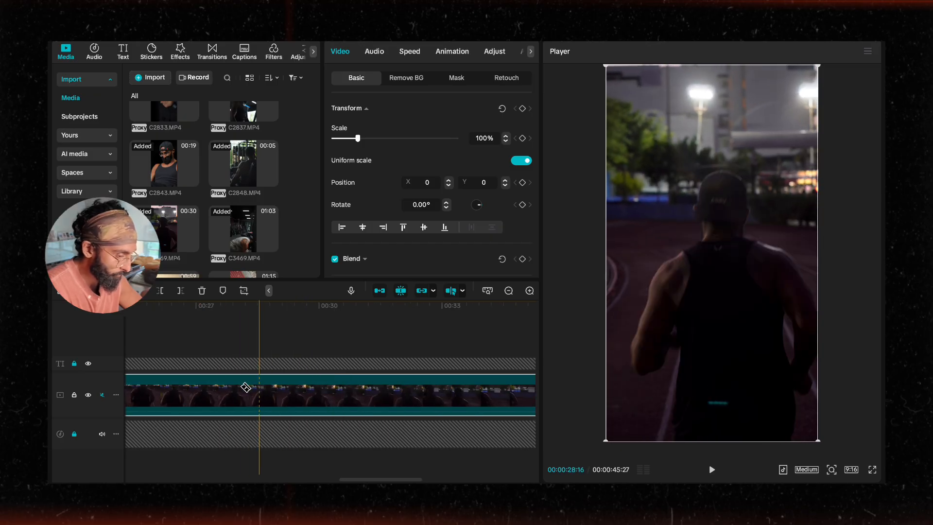
{"action": "scroll", "coordinate": [282, 388], "scroll_direction": "left", "scroll_amount": 2}
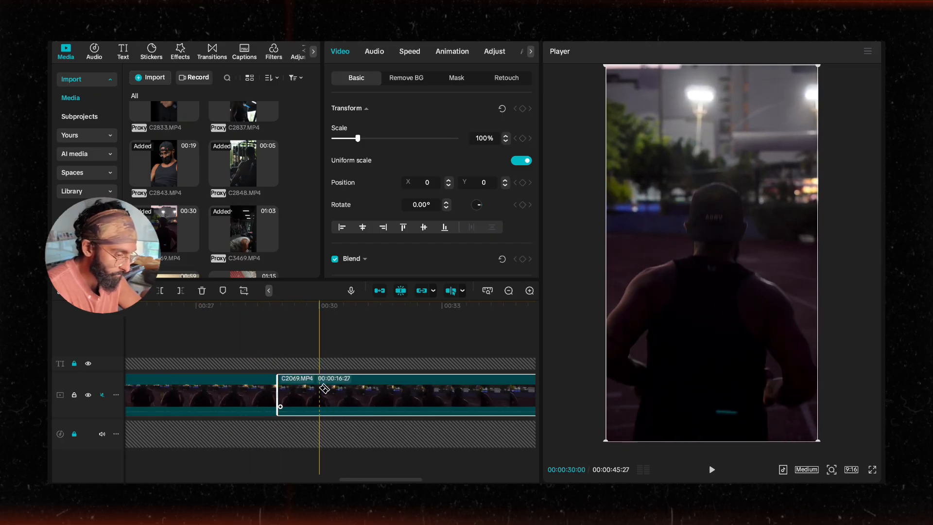
{"action": "key", "text": "ctrl+b"}
{"action": "key", "text": "Delete"}
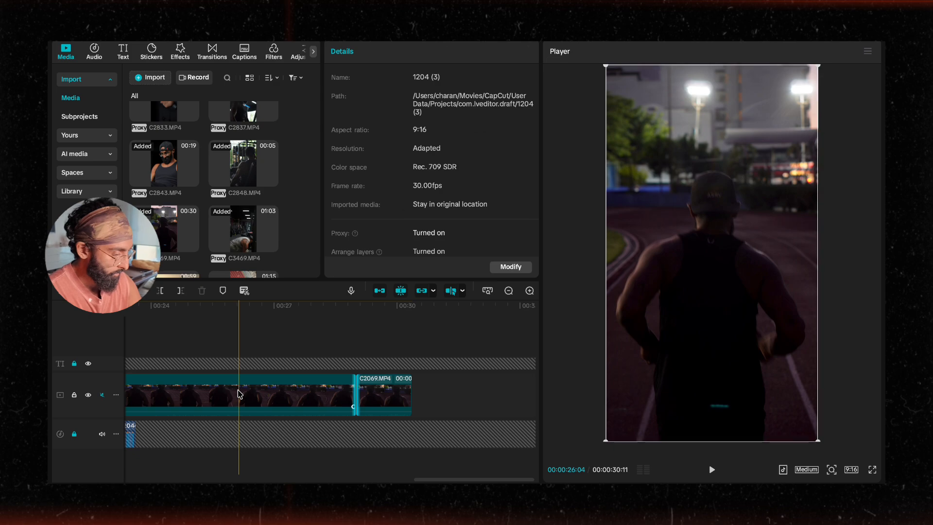
{"action": "key", "text": "Delete"}
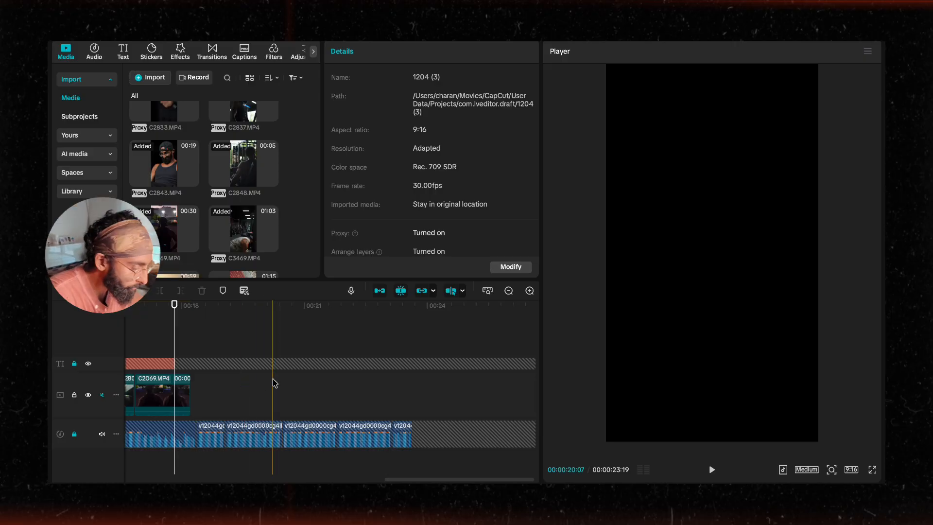
{"action": "scroll", "coordinate": [258, 434], "scroll_direction": "up", "scroll_amount": 5}
{"action": "scroll", "coordinate": [249, 390], "scroll_direction": "left", "scroll_amount": 6}
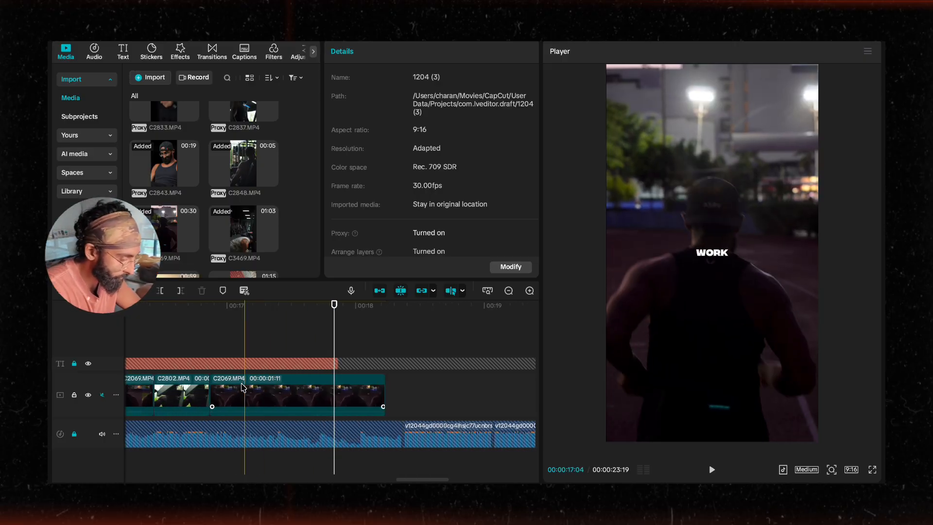
{"action": "left_click", "coordinate": [221, 390]}
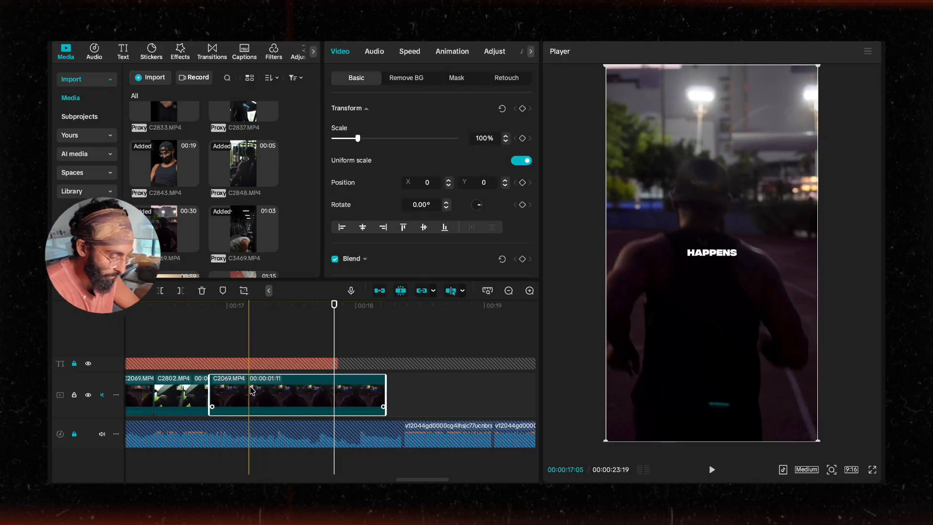
Step: Add the C3469.MP4 clip to the end of the main track
{"action": "scroll", "coordinate": [262, 212], "scroll_direction": "up", "scroll_amount": 2}
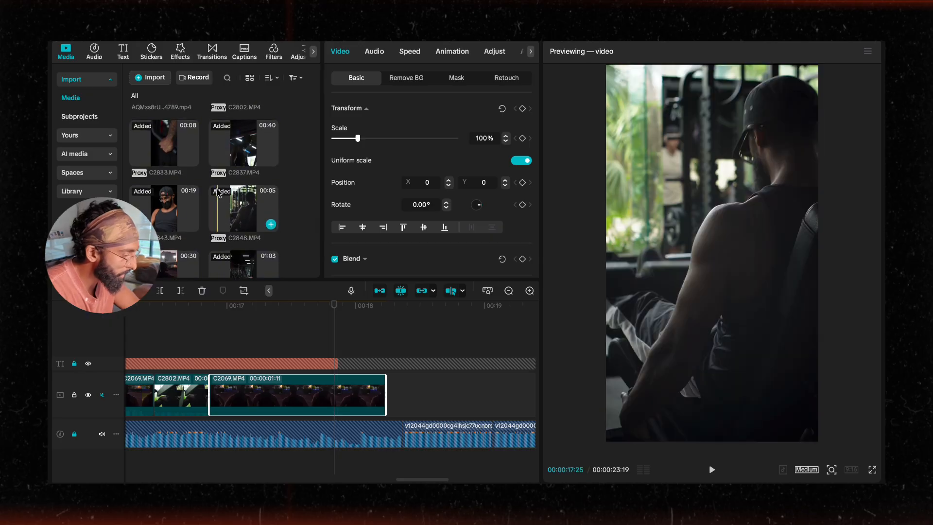
{"action": "scroll", "coordinate": [233, 216], "scroll_direction": "up", "scroll_amount": 4}
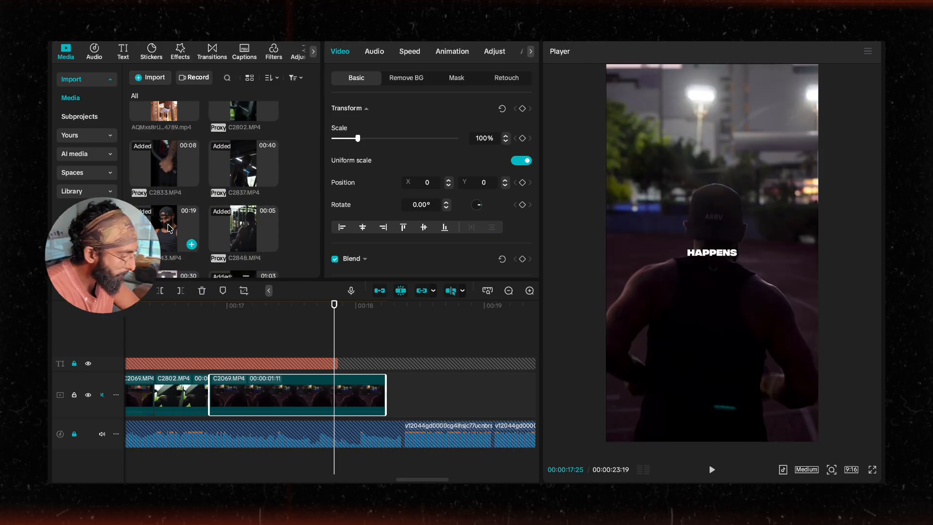
{"action": "scroll", "coordinate": [209, 219], "scroll_direction": "down", "scroll_amount": 4}
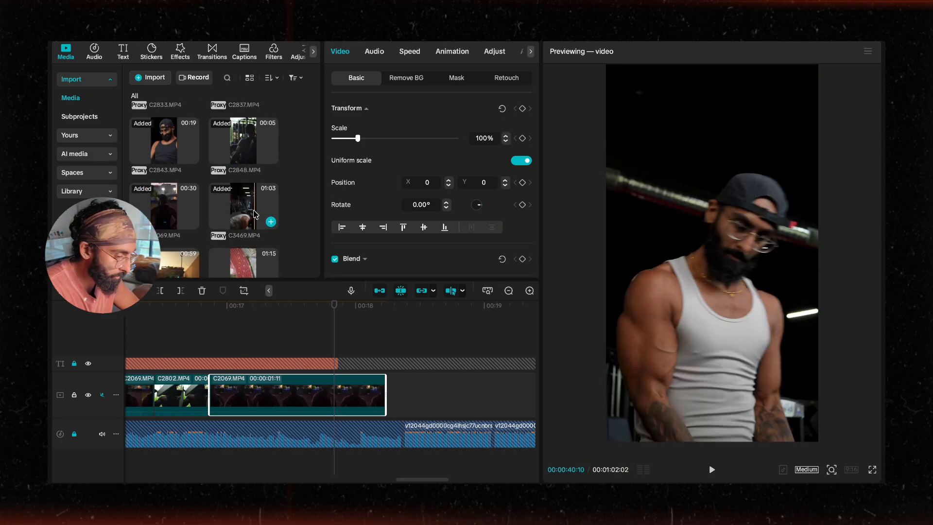
{"action": "left_click_drag", "start_coordinate": [259, 213], "coordinate": [432, 381]}
{"action": "scroll", "coordinate": [431, 379], "scroll_direction": "right", "scroll_amount": 4}
Step: Cut the C3469 clip with the blade tool and delete the surplus pieces, keeping one short segment
{"action": "key", "text": "b"}
{"action": "scroll", "coordinate": [431, 383], "scroll_direction": "right", "scroll_amount": 3}
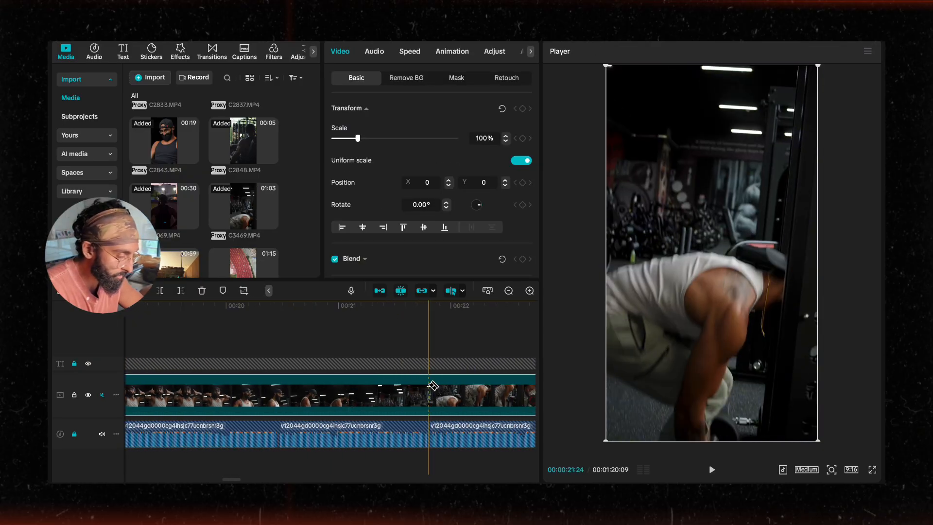
{"action": "scroll", "coordinate": [428, 386], "scroll_direction": "down", "scroll_amount": 5}
{"action": "scroll", "coordinate": [414, 391], "scroll_direction": "right", "scroll_amount": 4}
{"action": "scroll", "coordinate": [413, 392], "scroll_direction": "right", "scroll_amount": 8}
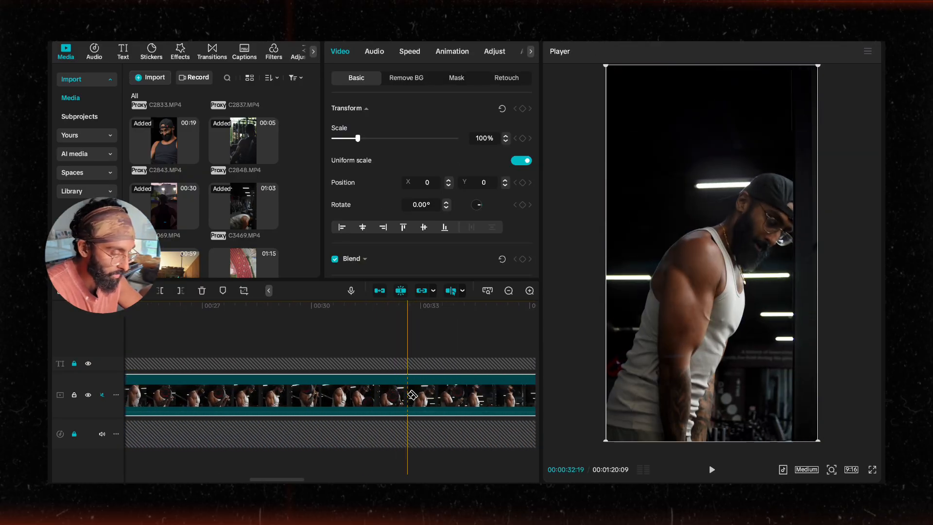
{"action": "scroll", "coordinate": [403, 399], "scroll_direction": "right", "scroll_amount": 1}
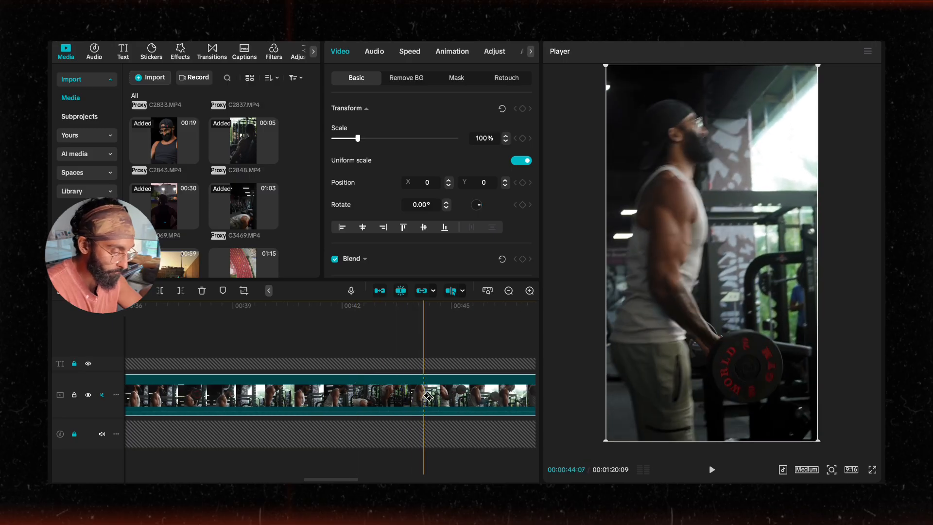
{"action": "scroll", "coordinate": [427, 396], "scroll_direction": "right", "scroll_amount": 8}
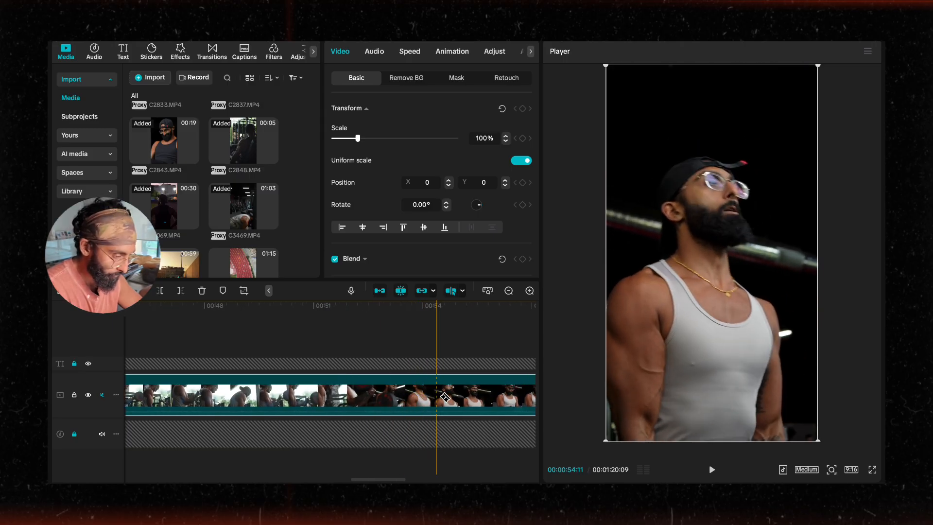
{"action": "scroll", "coordinate": [443, 397], "scroll_direction": "right", "scroll_amount": 5}
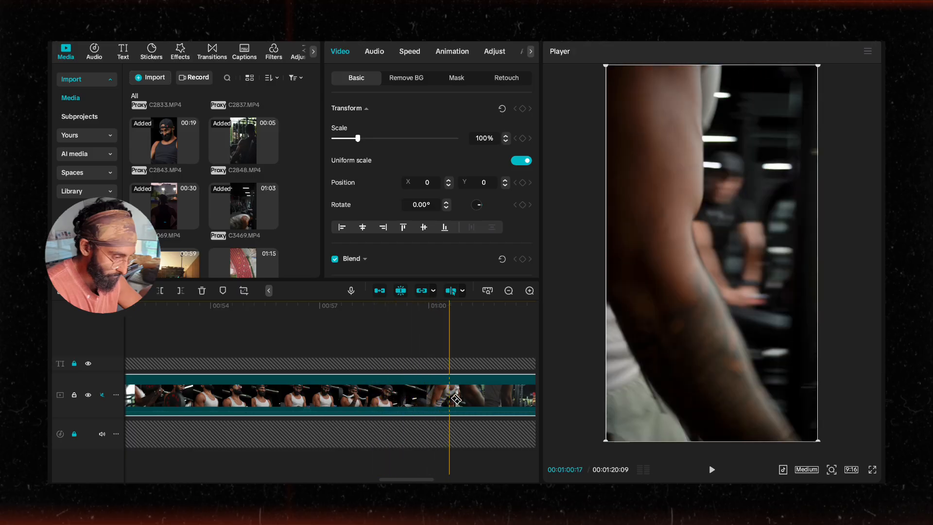
{"action": "scroll", "coordinate": [456, 398], "scroll_direction": "right", "scroll_amount": 7}
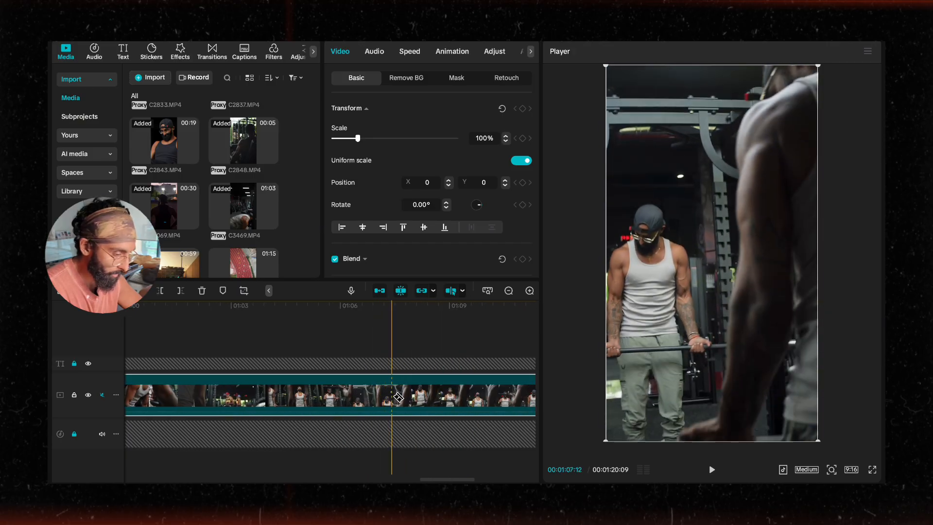
{"action": "left_click", "coordinate": [407, 398]}
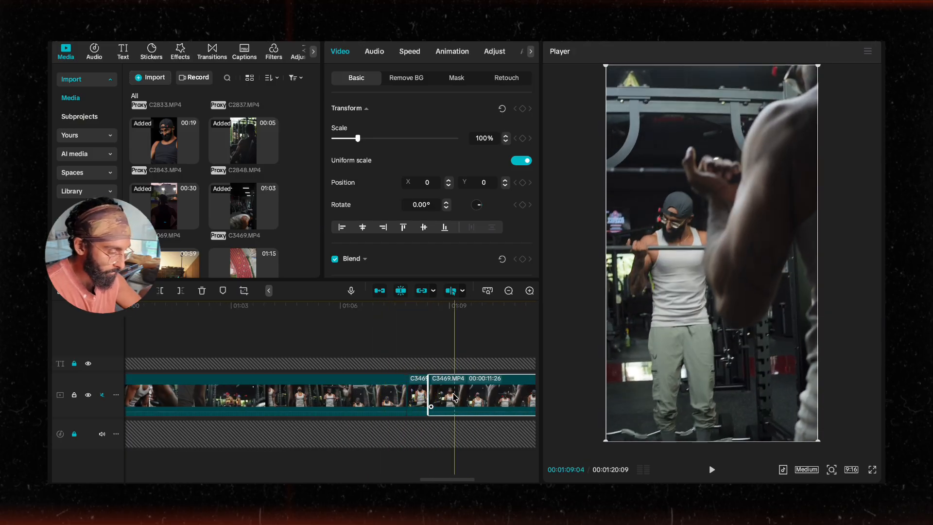
{"action": "key", "text": "Delete"}
{"action": "left_click", "coordinate": [344, 395]}
{"action": "key", "text": "Delete"}
{"action": "scroll", "coordinate": [355, 393], "scroll_direction": "left", "scroll_amount": 6}
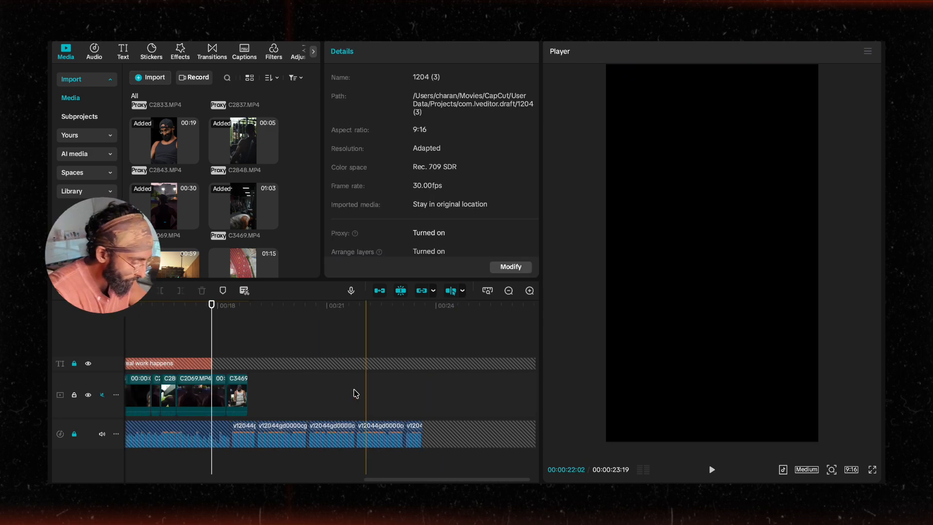
{"action": "scroll", "coordinate": [410, 392], "scroll_direction": "up", "scroll_amount": 5}
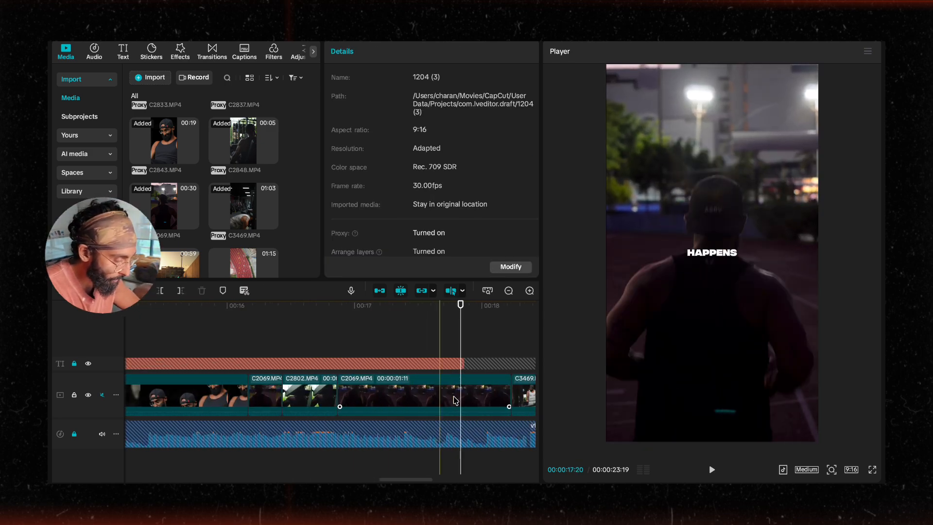
Step: Move the C3469 piece in front of the C2069 piece and trim its end shorter
{"action": "scroll", "coordinate": [454, 398], "scroll_direction": "right", "scroll_amount": 4}
{"action": "left_click_drag", "start_coordinate": [396, 400], "coordinate": [210, 395]}
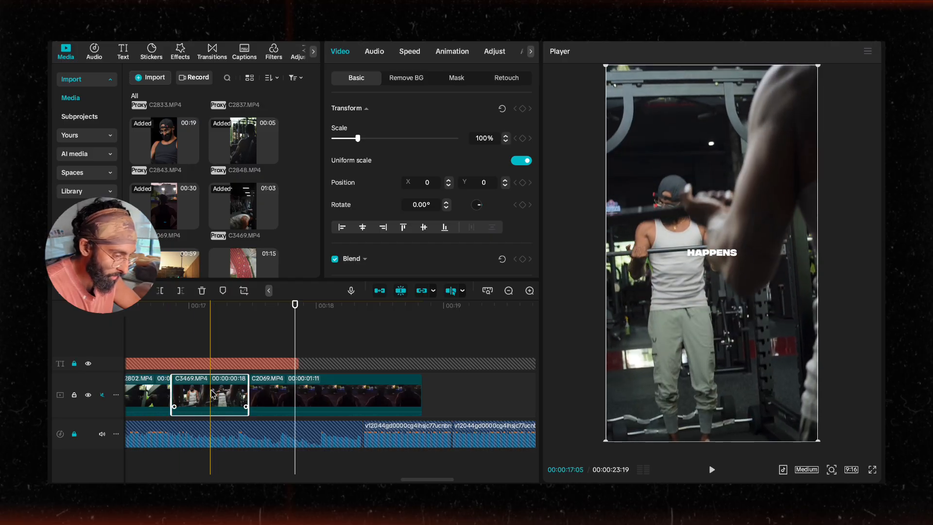
{"action": "scroll", "coordinate": [228, 394], "scroll_direction": "up", "scroll_amount": 3}
{"action": "scroll", "coordinate": [253, 399], "scroll_direction": "left", "scroll_amount": 3}
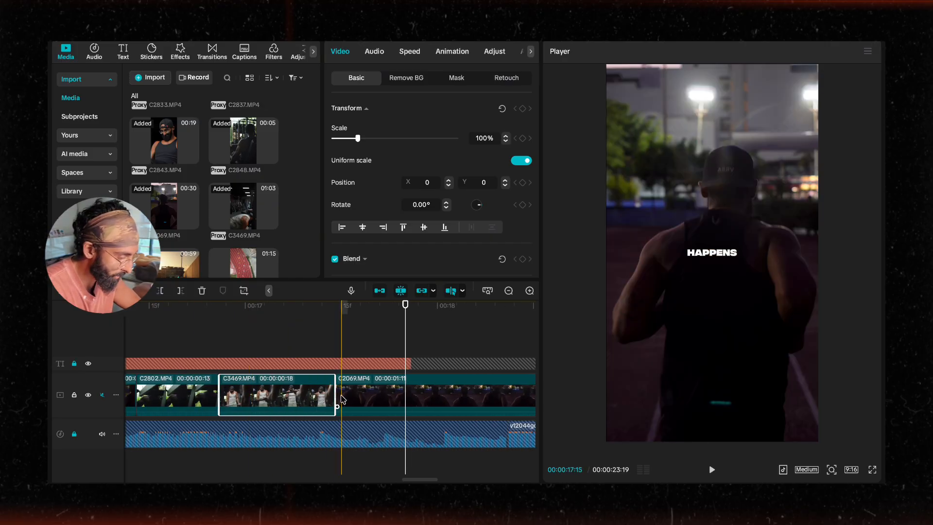
{"action": "left_click_drag", "start_coordinate": [334, 393], "coordinate": [259, 393]}
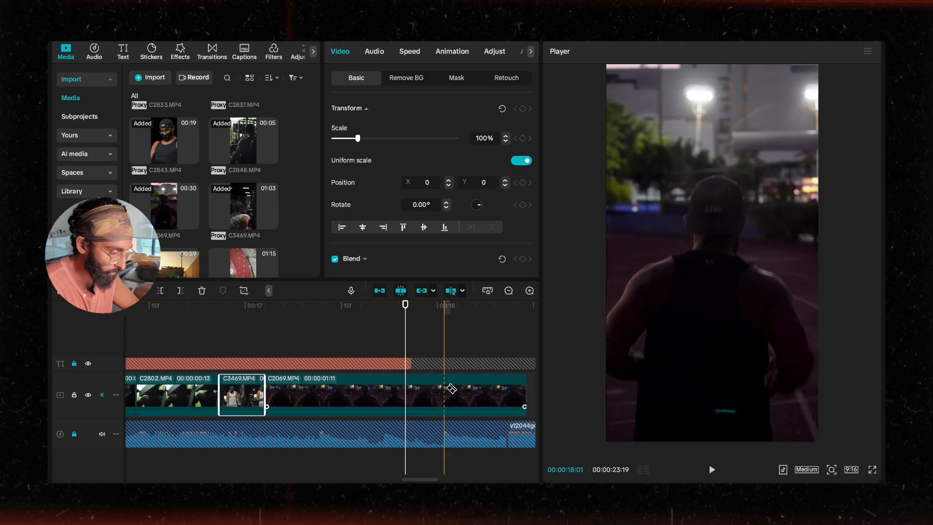
Step: Trim the end of the C2069 piece to about 1 second 8 frames and play the sequence back
{"action": "left_click", "coordinate": [516, 392]}
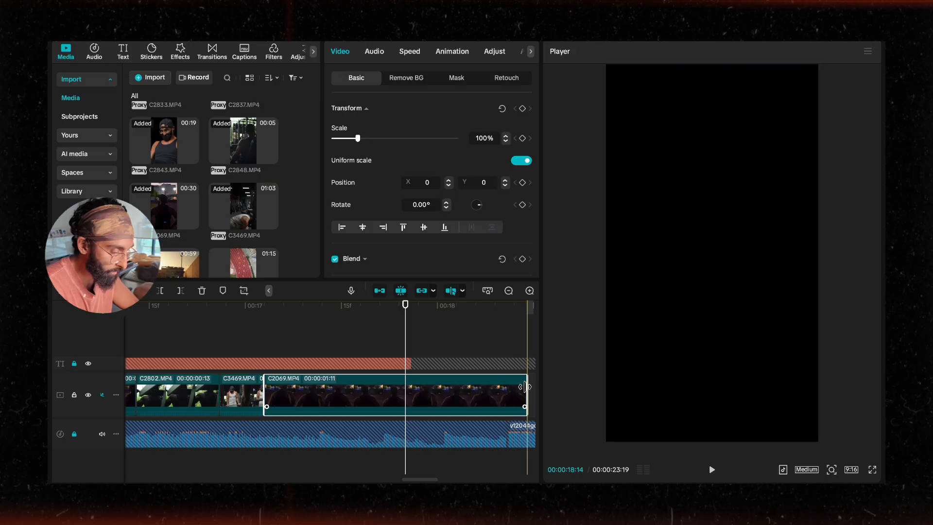
{"action": "left_click_drag", "start_coordinate": [524, 387], "coordinate": [361, 390]}
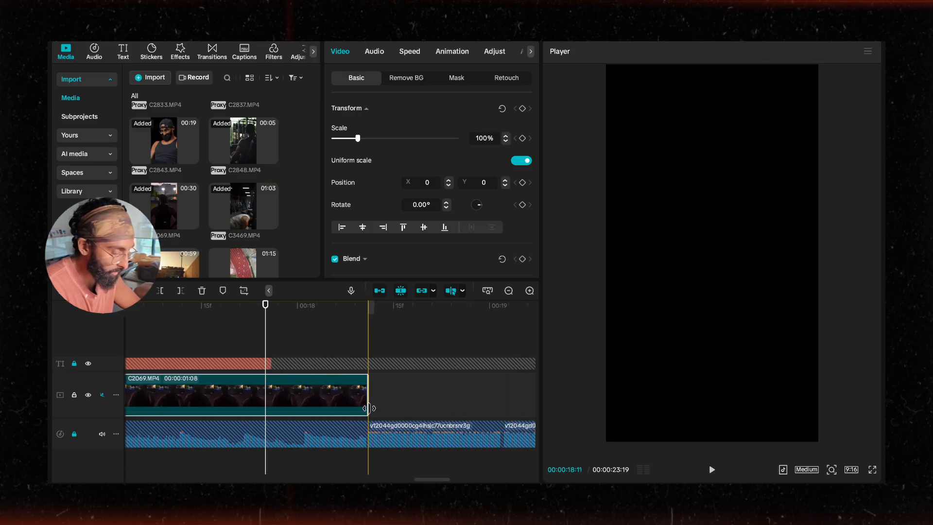
{"action": "scroll", "coordinate": [309, 365], "scroll_direction": "down", "scroll_amount": 2}
{"action": "scroll", "coordinate": [253, 337], "scroll_direction": "left", "scroll_amount": 4}
{"action": "left_click", "coordinate": [229, 332]}
{"action": "key", "text": "space"}
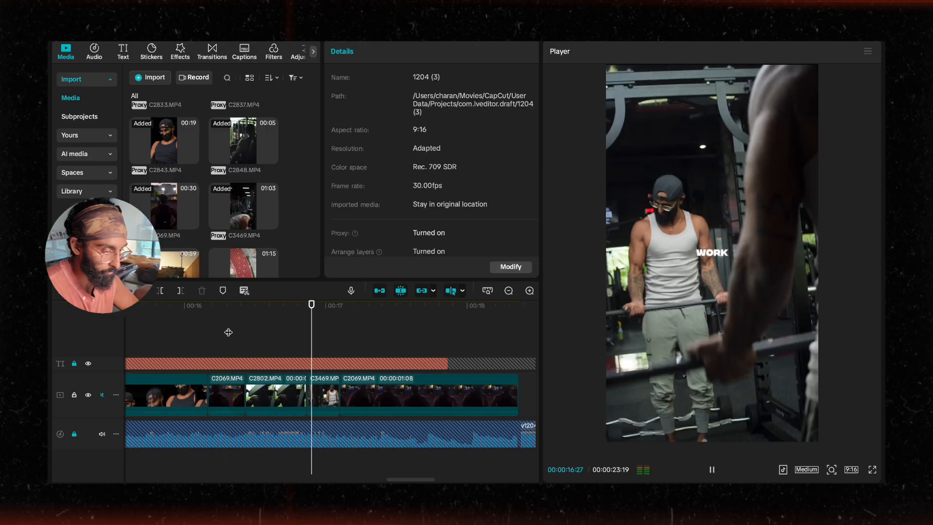
{"action": "key", "text": "space"}
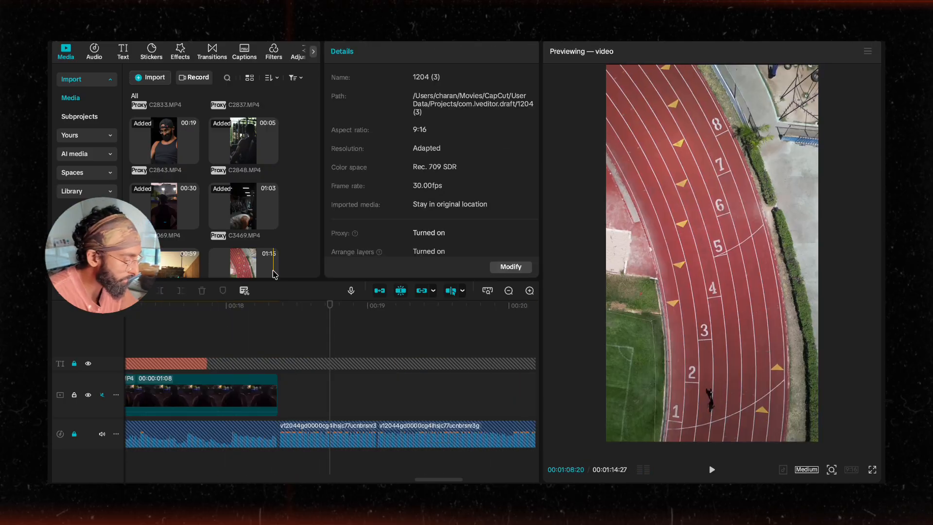
{"action": "scroll", "coordinate": [272, 267], "scroll_direction": "down", "scroll_amount": 2}
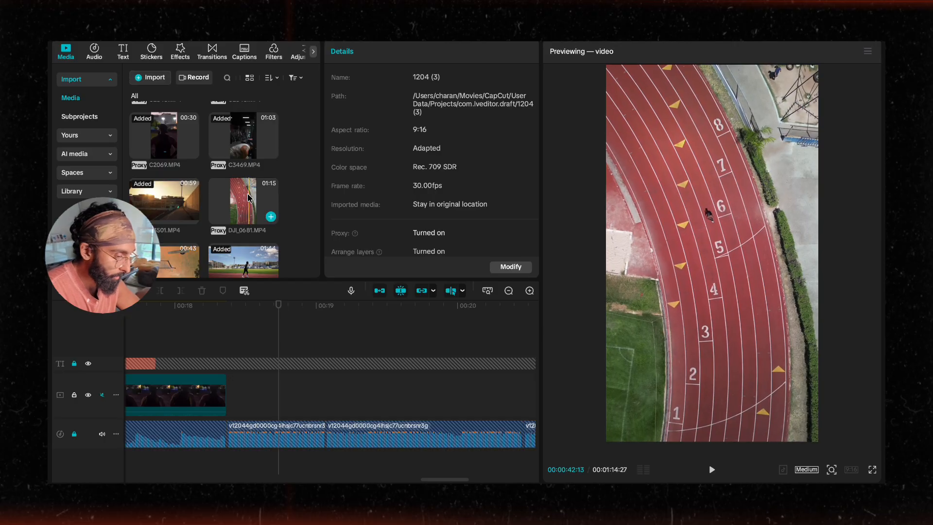
{"action": "scroll", "coordinate": [362, 370], "scroll_direction": "left", "scroll_amount": 3}
{"action": "scroll", "coordinate": [362, 370], "scroll_direction": "right", "scroll_amount": 4}
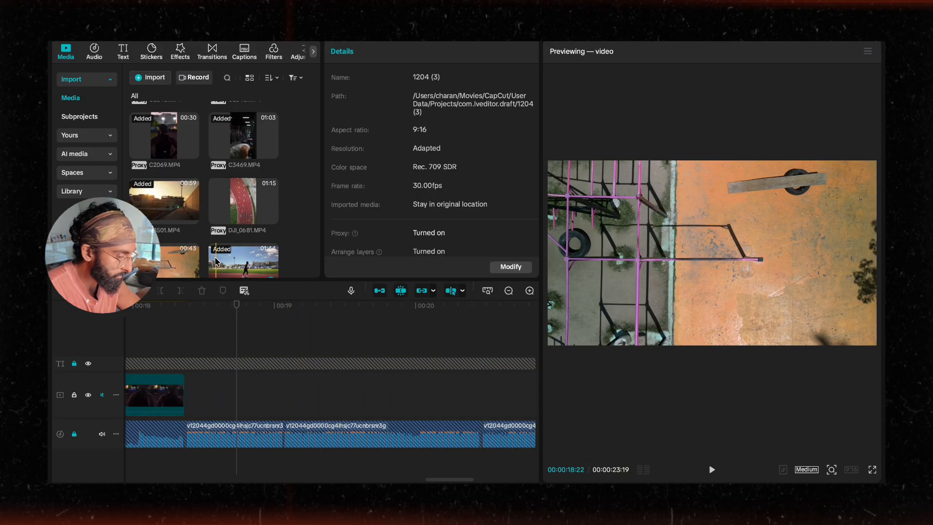
{"action": "left_click_drag", "start_coordinate": [243, 262], "coordinate": [193, 390]}
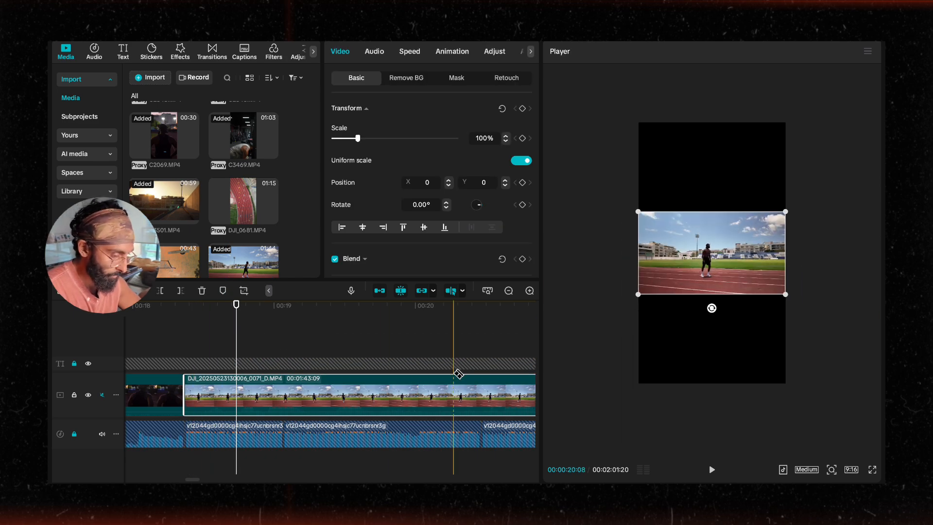
Step: Split the DJI running clip at several points and delete the surplus pieces, keeping a short segment
{"action": "scroll", "coordinate": [451, 374], "scroll_direction": "down", "scroll_amount": 3}
{"action": "scroll", "coordinate": [416, 389], "scroll_direction": "right", "scroll_amount": 10}
{"action": "scroll", "coordinate": [369, 396], "scroll_direction": "left", "scroll_amount": 2}
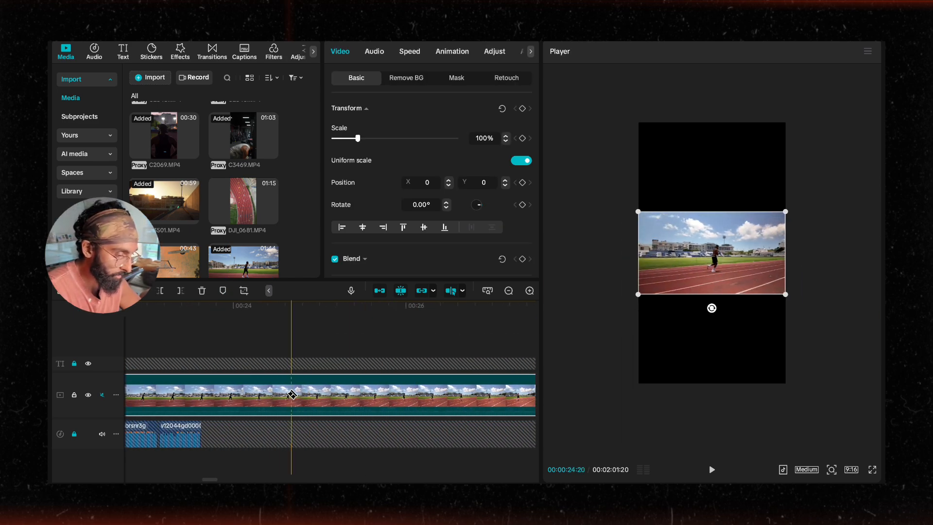
{"action": "left_click", "coordinate": [208, 392]}
{"action": "scroll", "coordinate": [315, 393], "scroll_direction": "right", "scroll_amount": 5}
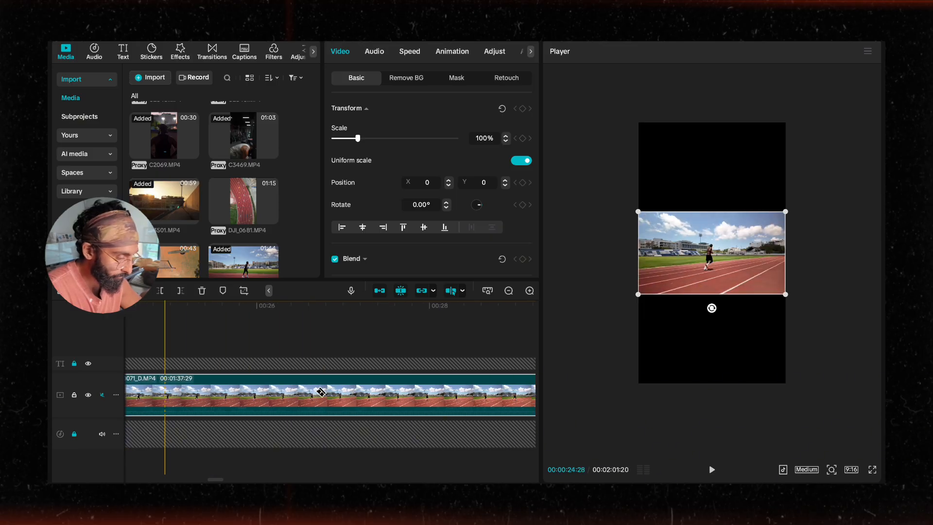
{"action": "scroll", "coordinate": [318, 395], "scroll_direction": "down", "scroll_amount": 3}
{"action": "left_click", "coordinate": [417, 394]}
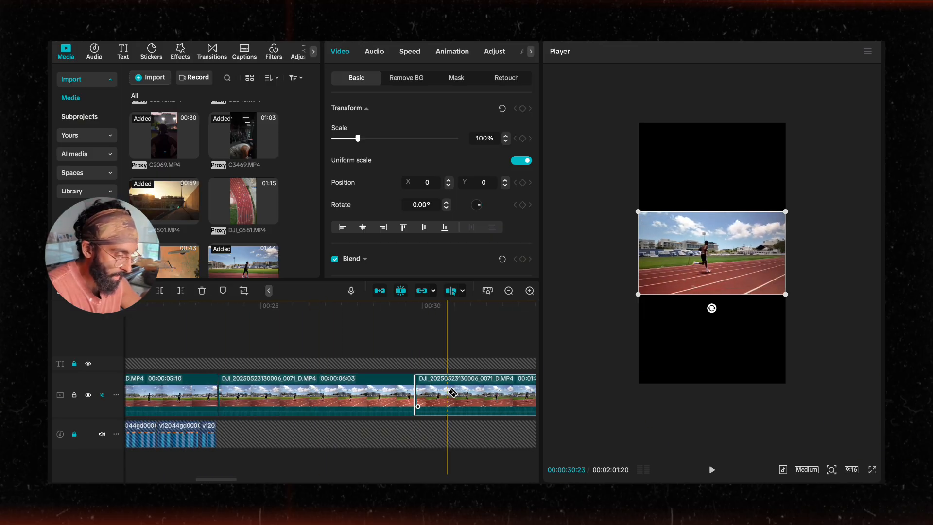
{"action": "left_click", "coordinate": [481, 392]}
{"action": "scroll", "coordinate": [507, 394], "scroll_direction": "right", "scroll_amount": 1}
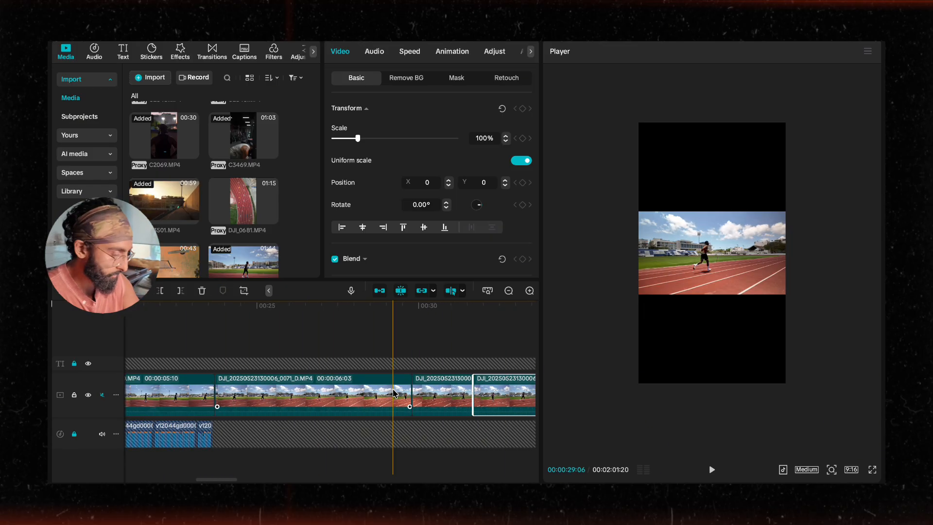
{"action": "key", "text": "Delete"}
{"action": "left_click", "coordinate": [351, 394]}
{"action": "key", "text": "Delete"}
{"action": "left_click", "coordinate": [234, 395]}
{"action": "key", "text": "Delete"}
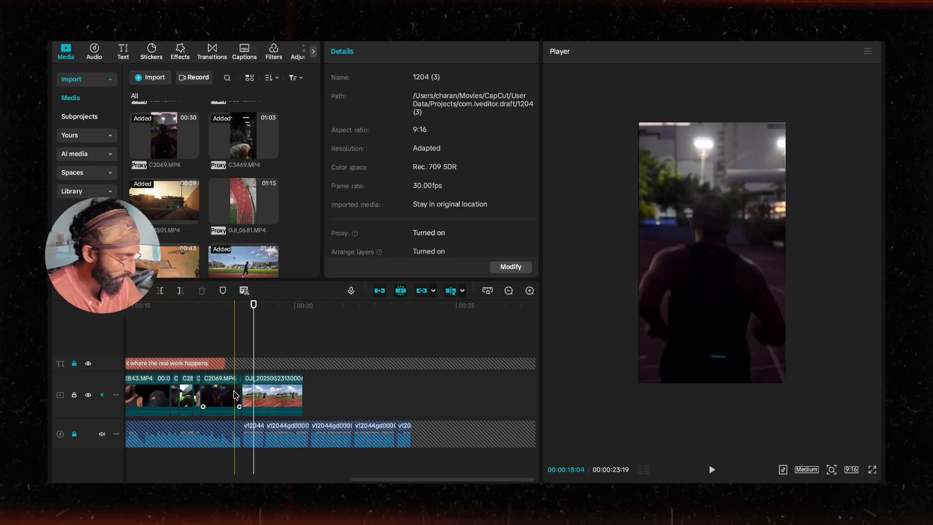
Step: Split the DJI running clip near its end and delete the trailing piece
{"action": "scroll", "coordinate": [261, 396], "scroll_direction": "up", "scroll_amount": 3}
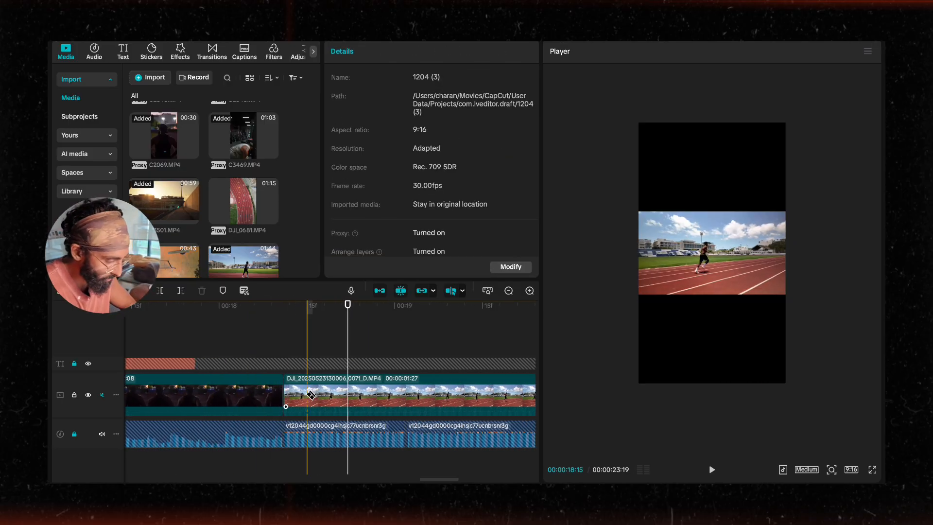
{"action": "scroll", "coordinate": [311, 394], "scroll_direction": "right", "scroll_amount": 1}
{"action": "key", "text": "b"}
{"action": "left_click", "coordinate": [407, 392]}
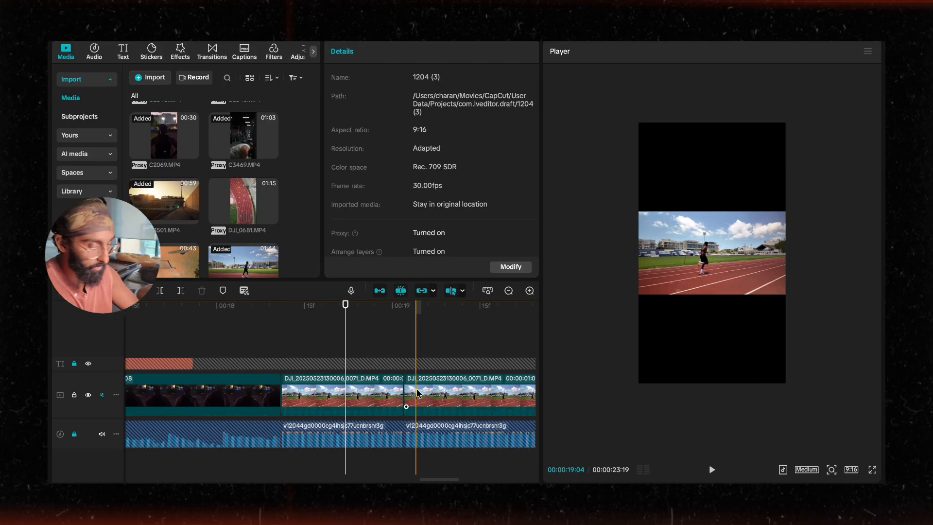
{"action": "left_click", "coordinate": [418, 394]}
{"action": "key", "text": "Delete"}
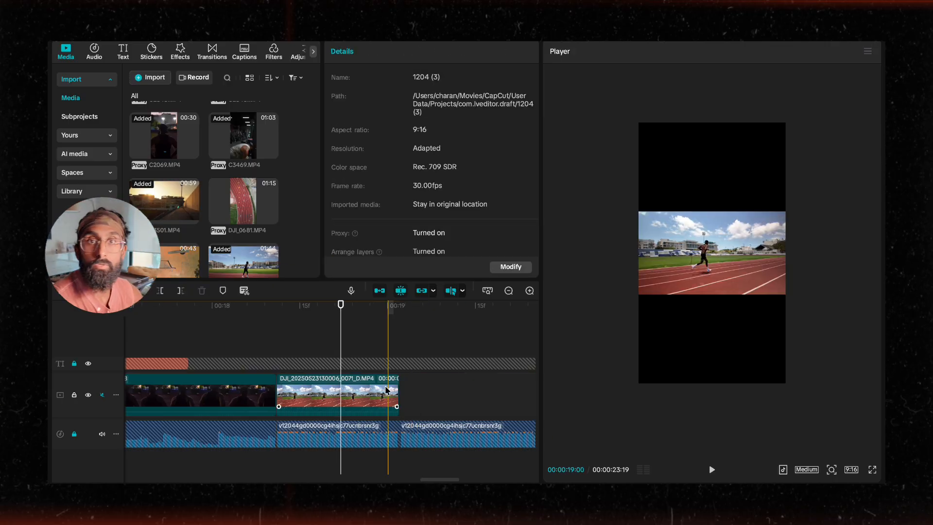
Step: Scale the running clip up to about 316% in the player so it fills the vertical frame
{"action": "left_click", "coordinate": [300, 393]}
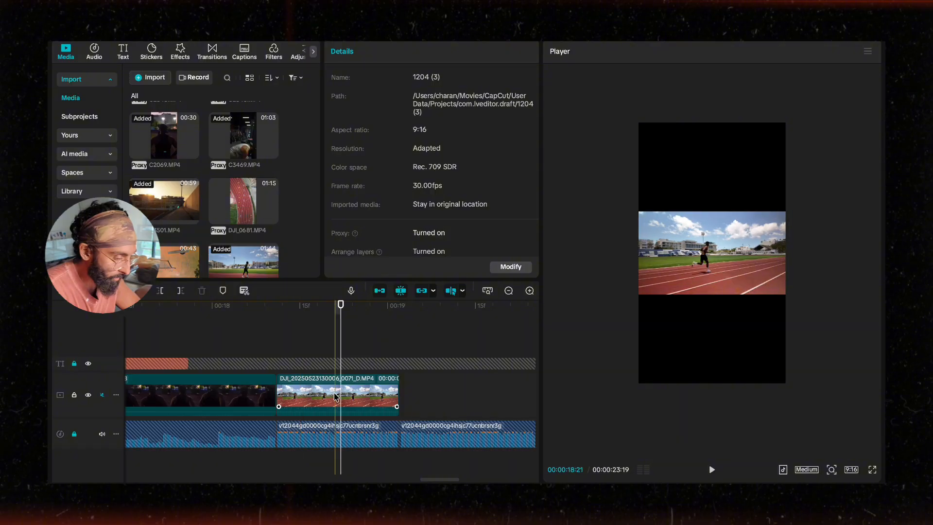
{"action": "left_click", "coordinate": [682, 260]}
{"action": "left_click_drag", "start_coordinate": [636, 298], "coordinate": [547, 383]}
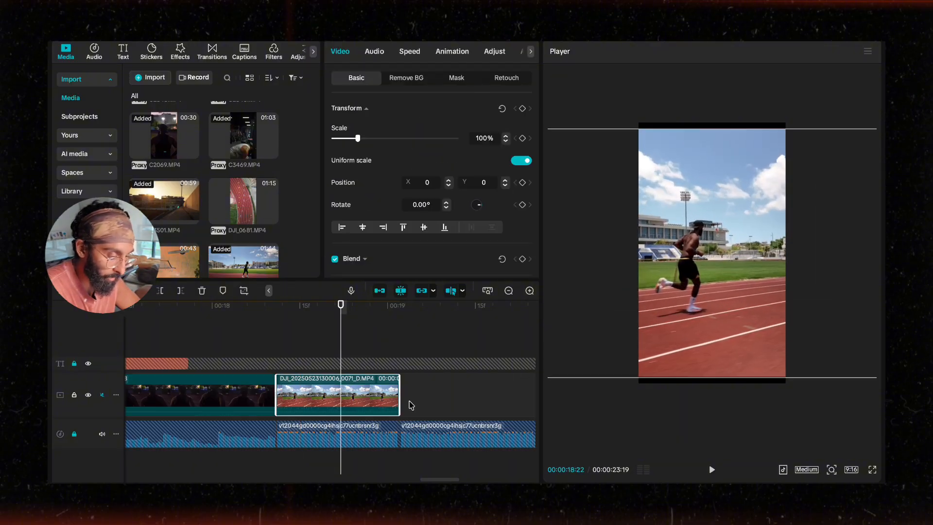
{"action": "left_click_drag", "start_coordinate": [398, 406], "coordinate": [398, 406]}
{"action": "left_click_drag", "start_coordinate": [723, 320], "coordinate": [752, 318]}
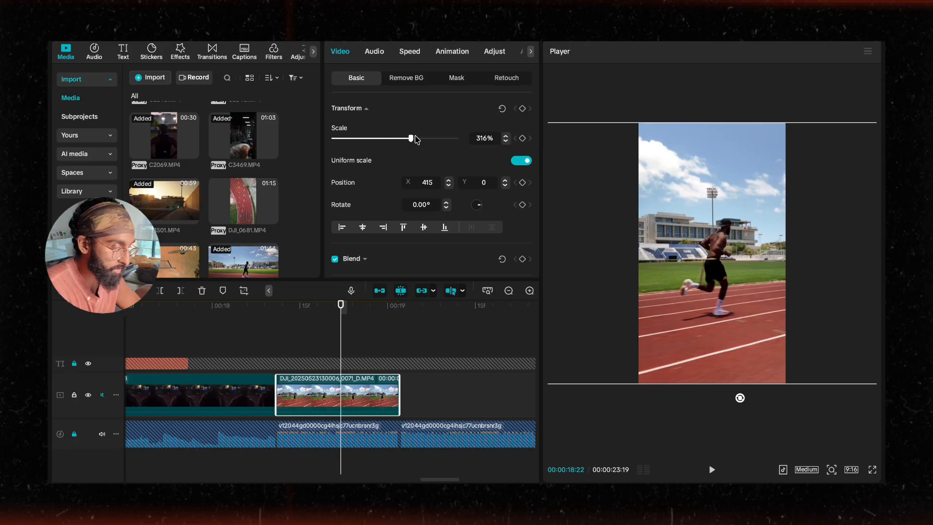
{"action": "left_click", "coordinate": [338, 343]}
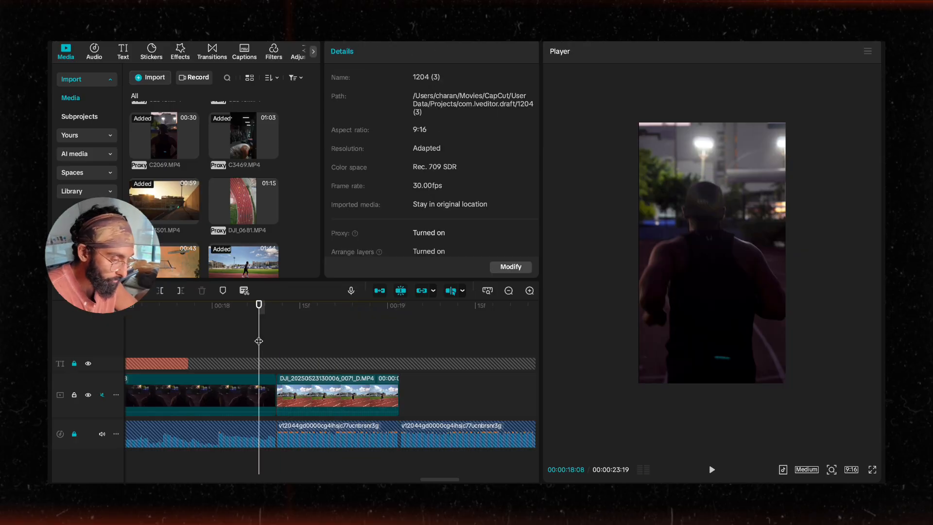
Step: Add DJI_0681.MP4 to the end of the main track and cut it down to a piece about 1 second 12 frames long
{"action": "key", "text": "space"}
{"action": "left_click_drag", "start_coordinate": [242, 201], "coordinate": [422, 397]}
{"action": "scroll", "coordinate": [436, 399], "scroll_direction": "down", "scroll_amount": 5}
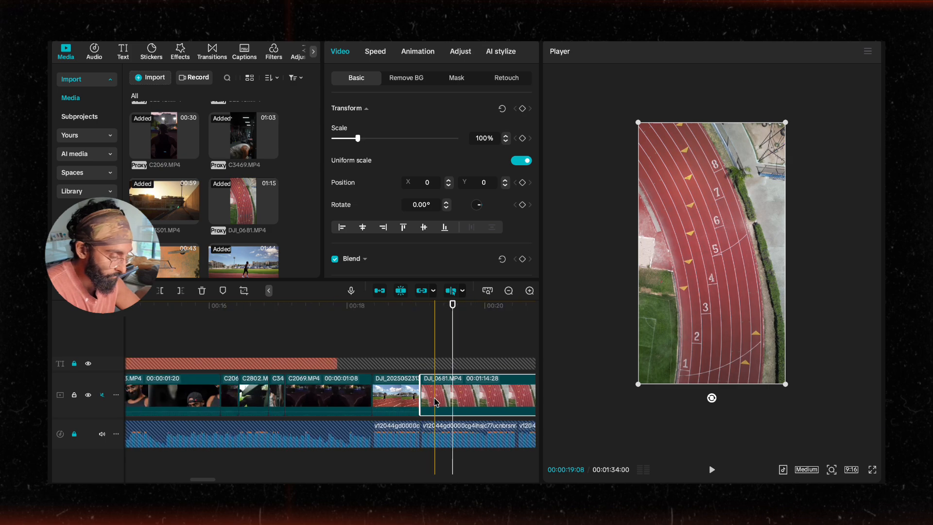
{"action": "scroll", "coordinate": [432, 399], "scroll_direction": "right", "scroll_amount": 7}
{"action": "key", "text": "b"}
{"action": "scroll", "coordinate": [344, 396], "scroll_direction": "down", "scroll_amount": 3}
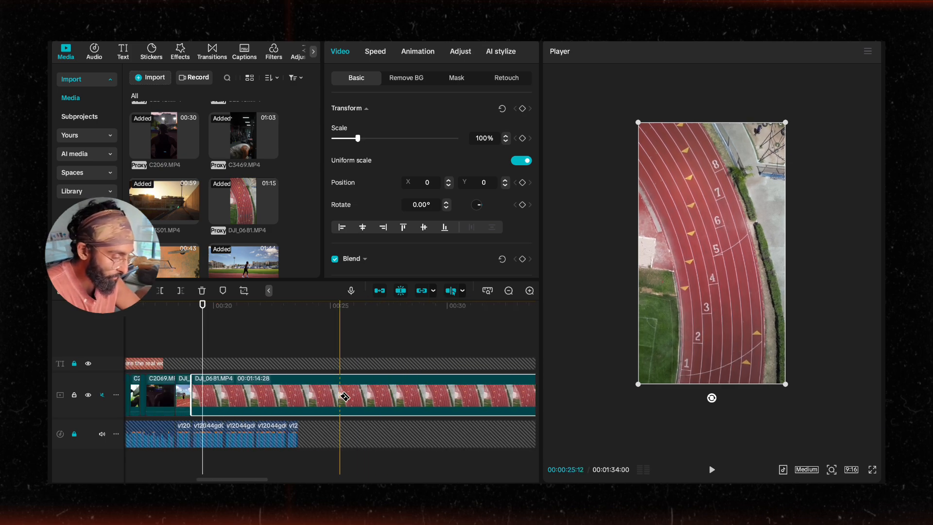
{"action": "scroll", "coordinate": [400, 397], "scroll_direction": "down", "scroll_amount": 5}
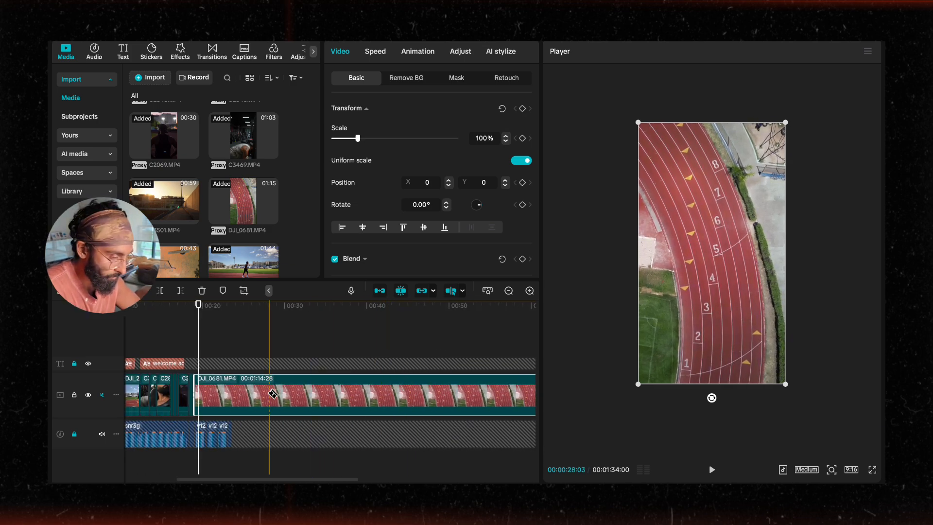
{"action": "scroll", "coordinate": [402, 402], "scroll_direction": "right", "scroll_amount": 10}
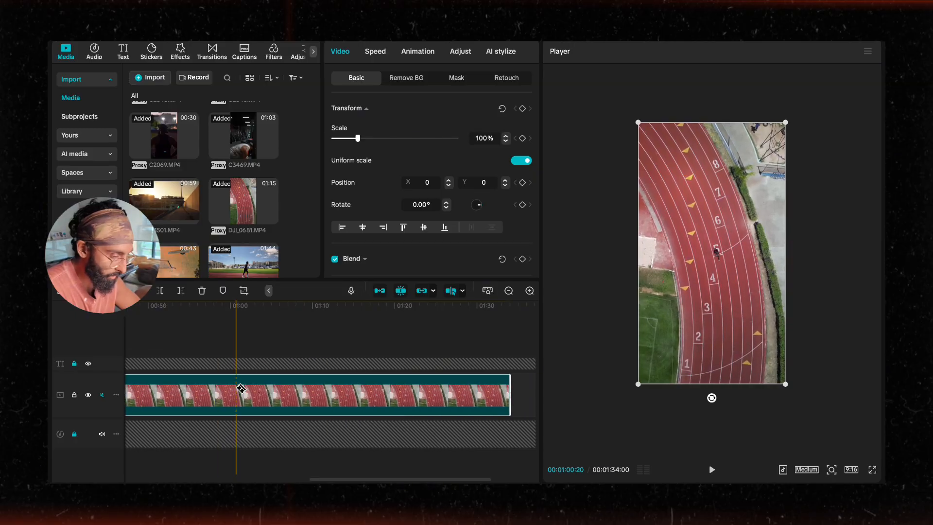
{"action": "key", "text": "ctrl+b"}
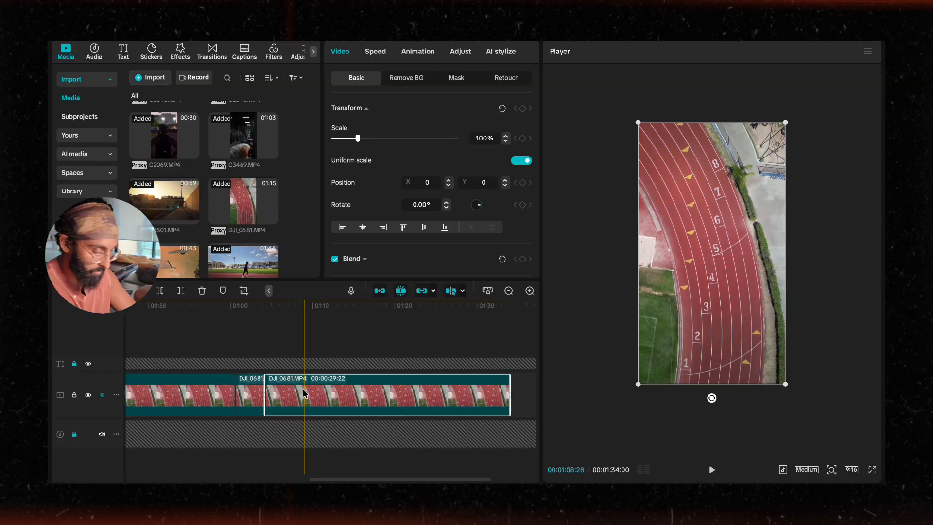
{"action": "key", "text": "Delete"}
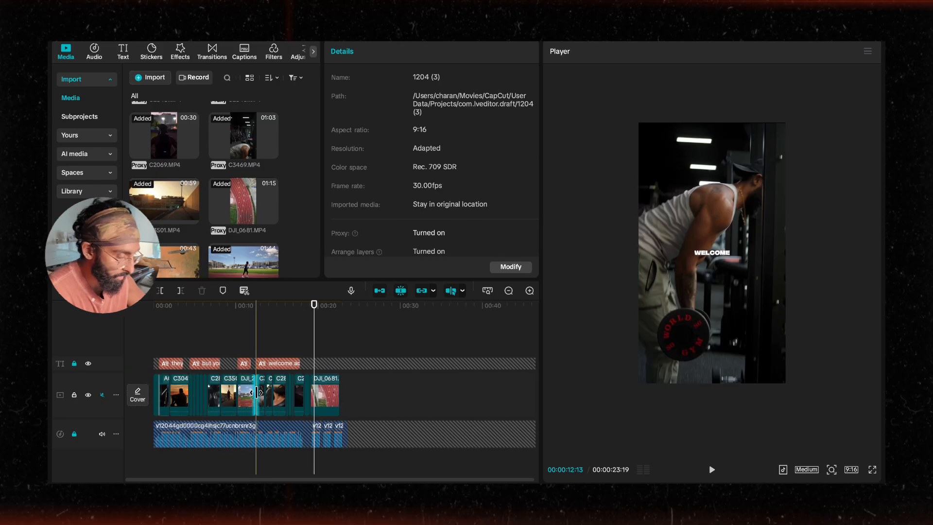
{"action": "scroll", "coordinate": [256, 393], "scroll_direction": "up", "scroll_amount": 5}
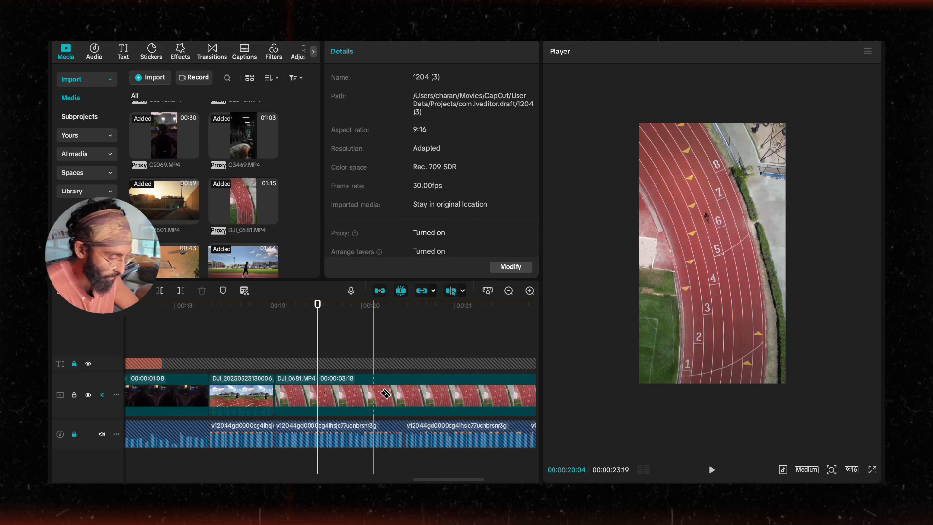
{"action": "left_click", "coordinate": [425, 396]}
{"action": "key", "text": "Delete"}
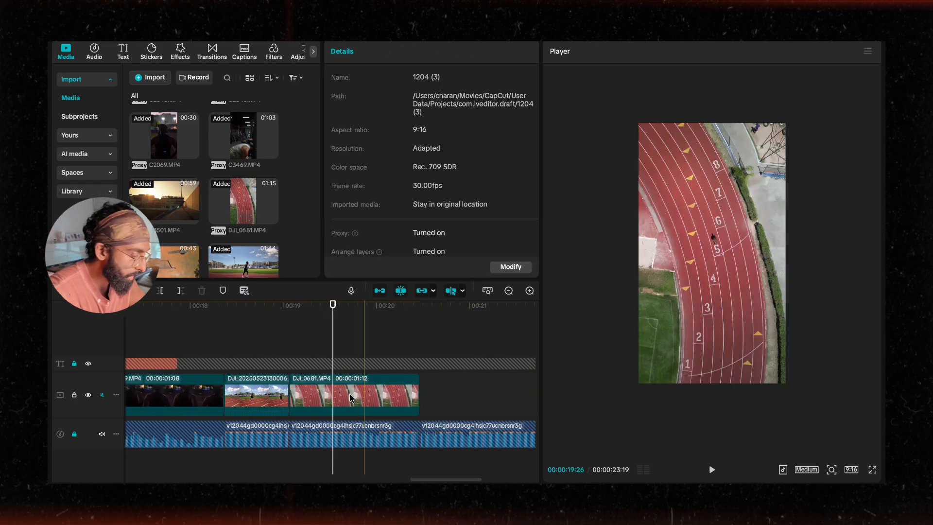
Step: Set the DJI_0681 piece's speed to 1.5x and extend its end to about 1 second 10 frames
{"action": "scroll", "coordinate": [274, 334], "scroll_direction": "left", "scroll_amount": 2}
{"action": "left_click", "coordinate": [273, 335]}
{"action": "key", "text": "space"}
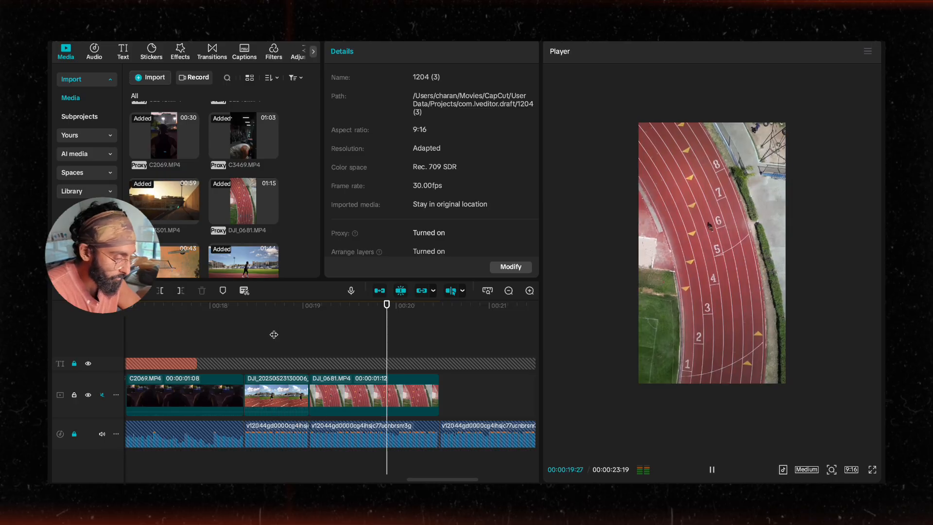
{"action": "left_click", "coordinate": [375, 377]}
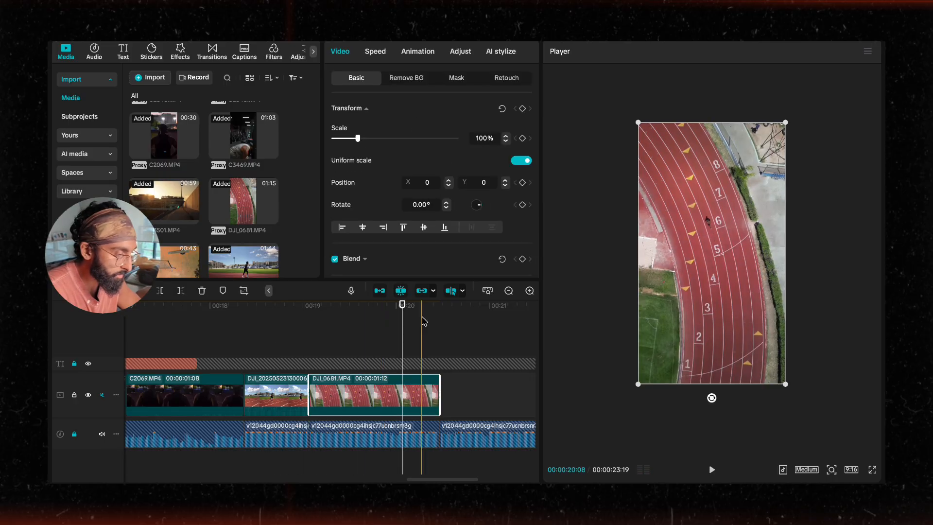
{"action": "left_click", "coordinate": [371, 53]}
{"action": "left_click", "coordinate": [526, 123]}
{"action": "left_click", "coordinate": [526, 122]}
{"action": "left_click", "coordinate": [527, 122]}
{"action": "left_click", "coordinate": [527, 123]}
{"action": "left_click", "coordinate": [527, 123]}
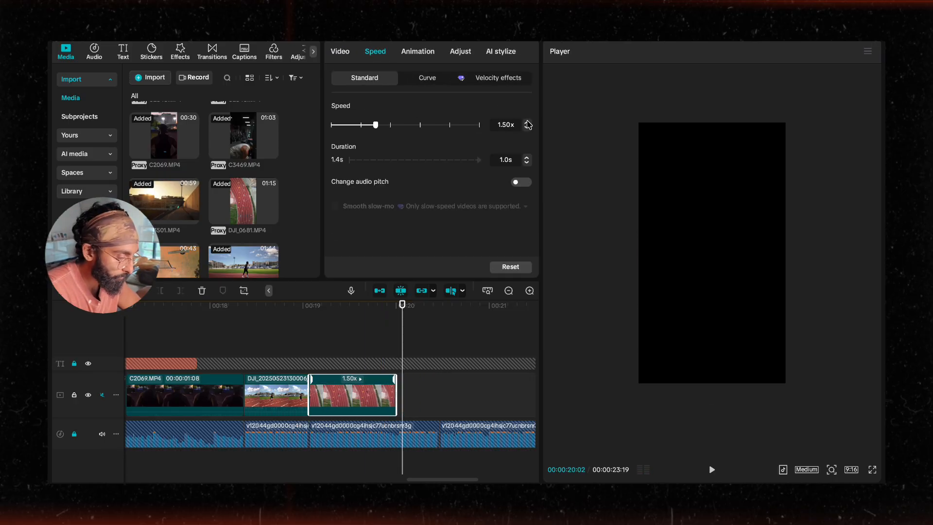
{"action": "left_click", "coordinate": [266, 365]}
{"action": "key", "text": "space"}
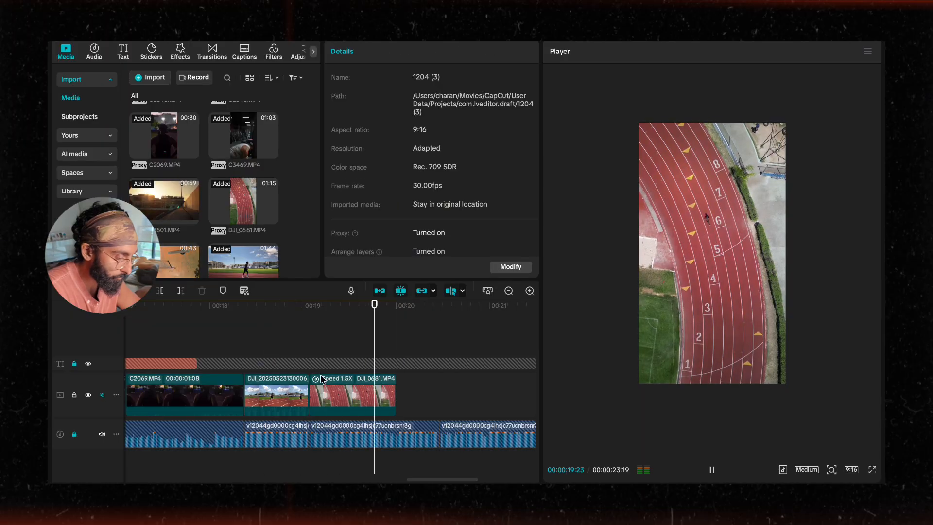
{"action": "left_click_drag", "start_coordinate": [395, 393], "coordinate": [435, 390]}
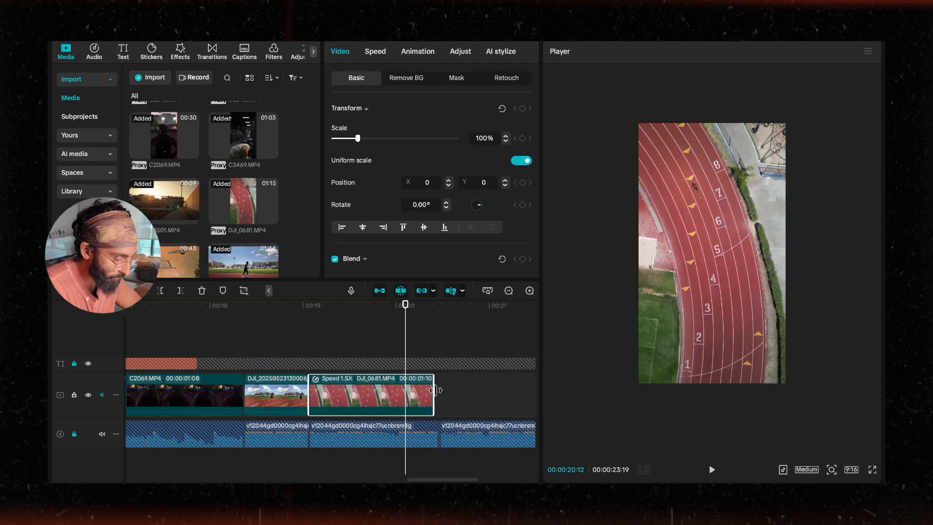
{"action": "scroll", "coordinate": [374, 389], "scroll_direction": "right", "scroll_amount": 5}
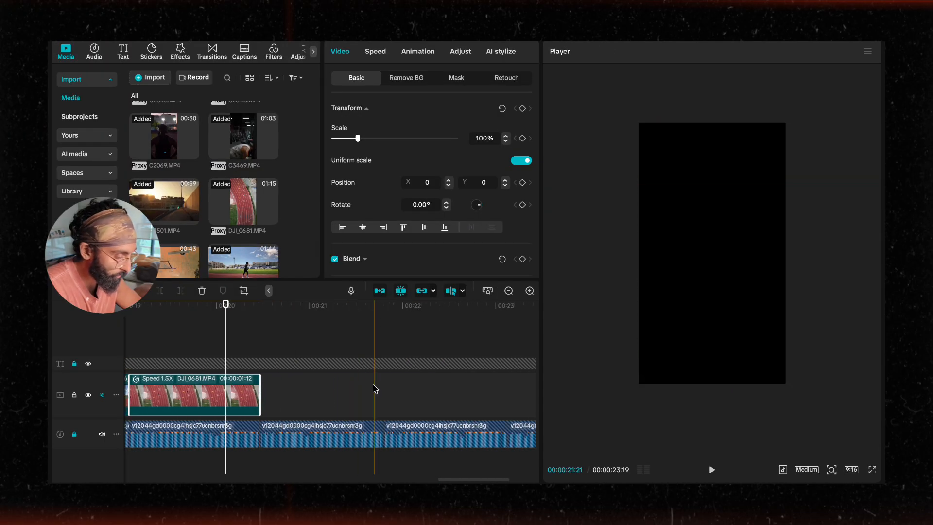
Step: Browse the media library and add C0034.MP4 after the aerial clip on the main track
{"action": "scroll", "coordinate": [206, 195], "scroll_direction": "down", "scroll_amount": 3}
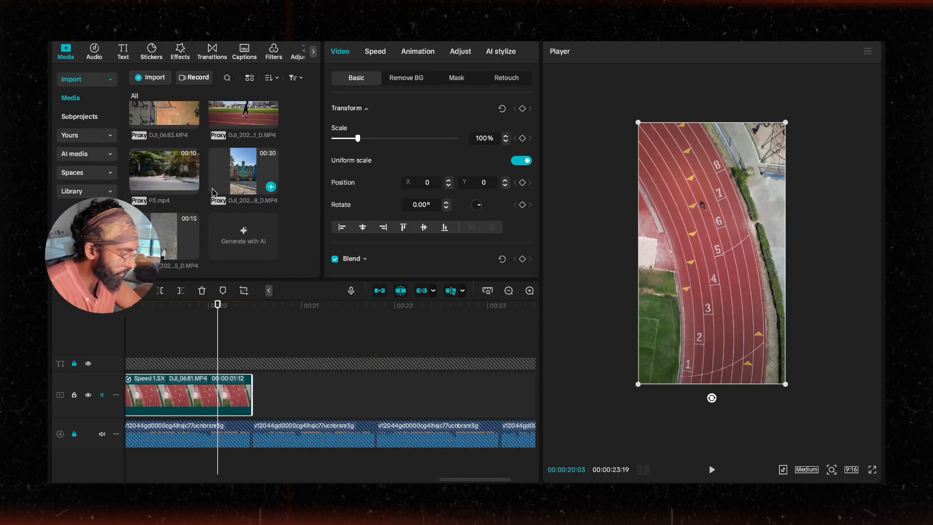
{"action": "scroll", "coordinate": [233, 189], "scroll_direction": "up", "scroll_amount": 5}
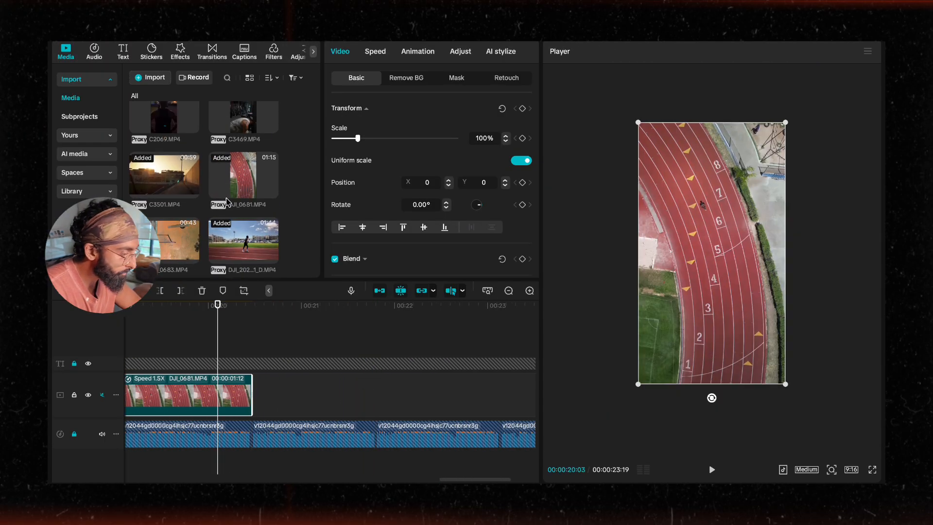
{"action": "scroll", "coordinate": [229, 199], "scroll_direction": "up", "scroll_amount": 3}
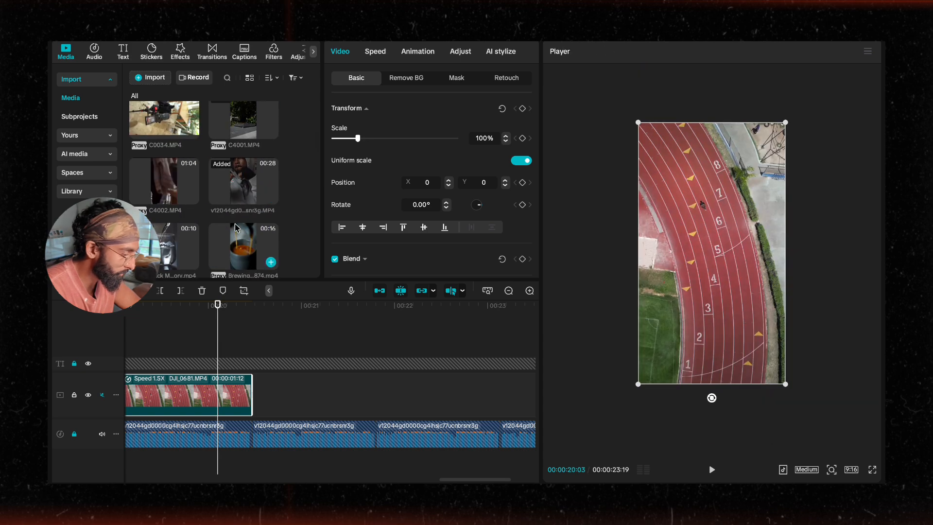
{"action": "scroll", "coordinate": [195, 200], "scroll_direction": "up", "scroll_amount": 1}
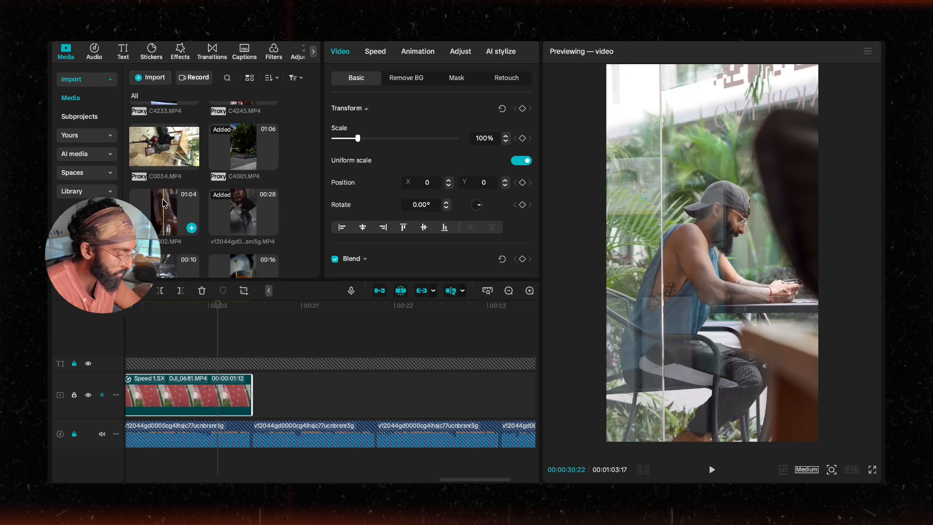
{"action": "scroll", "coordinate": [166, 204], "scroll_direction": "up", "scroll_amount": 1}
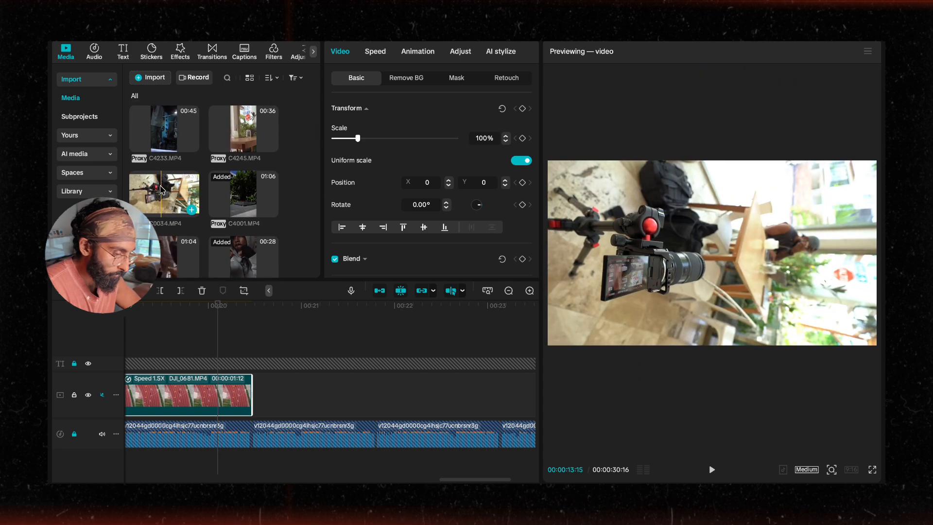
{"action": "left_click_drag", "start_coordinate": [163, 194], "coordinate": [283, 398]}
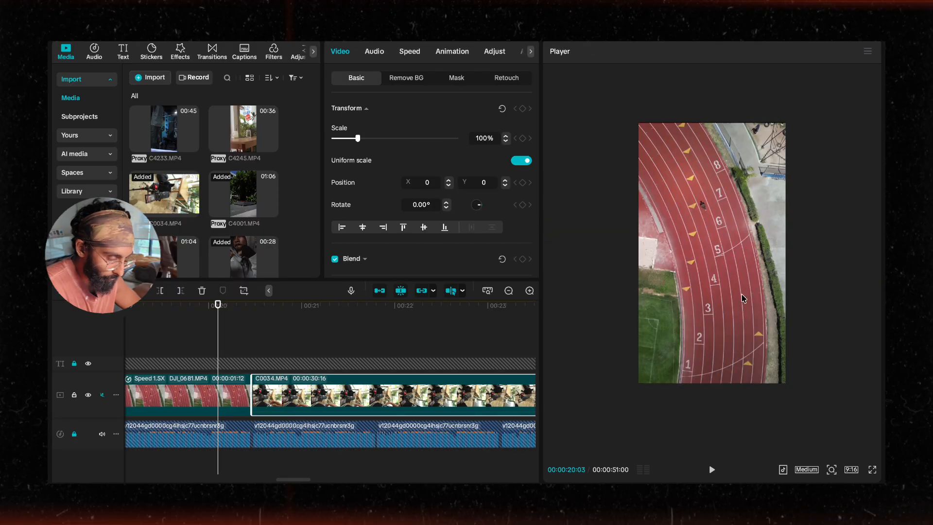
Step: Split the C0034 clip partway through and delete its latter piece
{"action": "left_click", "coordinate": [382, 307]}
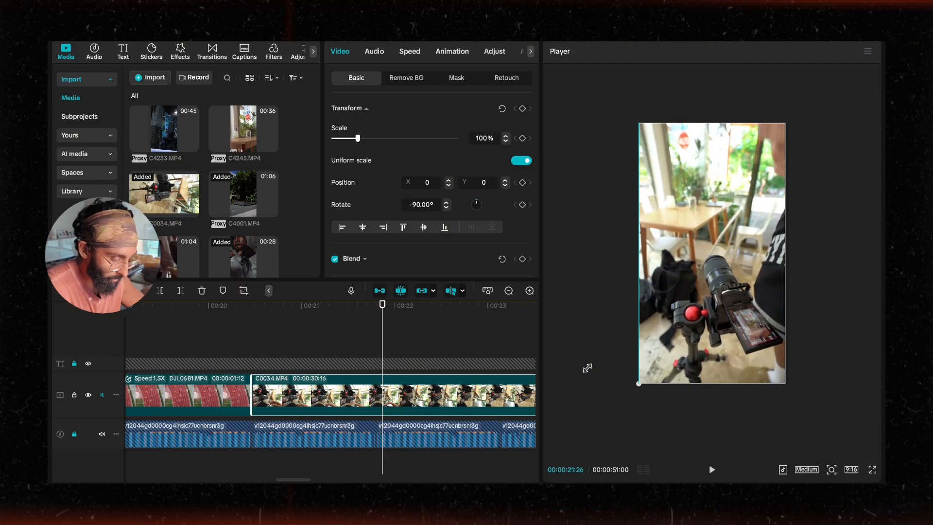
{"action": "key", "text": "super+minus"}
{"action": "key", "text": "super+minus"}
{"action": "scroll", "coordinate": [354, 394], "scroll_direction": "right", "scroll_amount": 9}
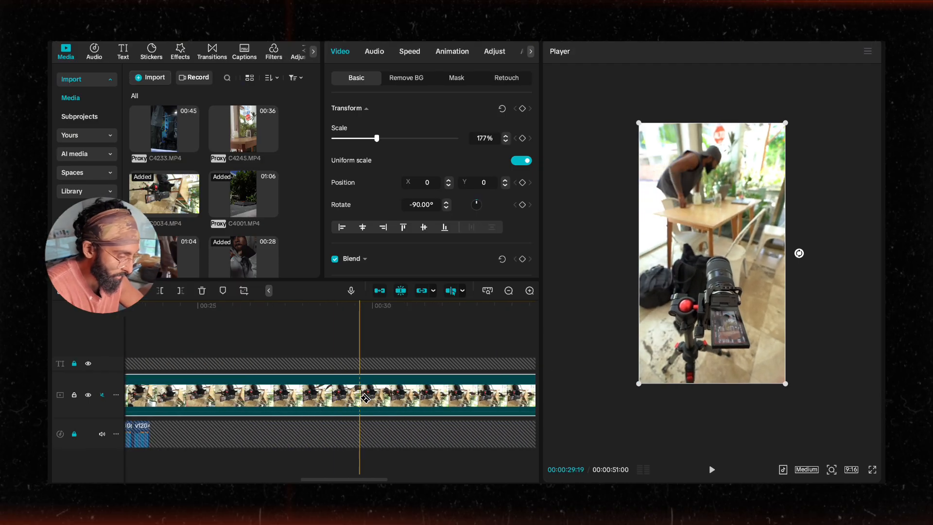
{"action": "key", "text": "super+minus"}
{"action": "scroll", "coordinate": [359, 397], "scroll_direction": "right", "scroll_amount": 5}
{"action": "key", "text": "super+minus"}
{"action": "key", "text": "super+minus"}
{"action": "scroll", "coordinate": [345, 396], "scroll_direction": "right", "scroll_amount": 1}
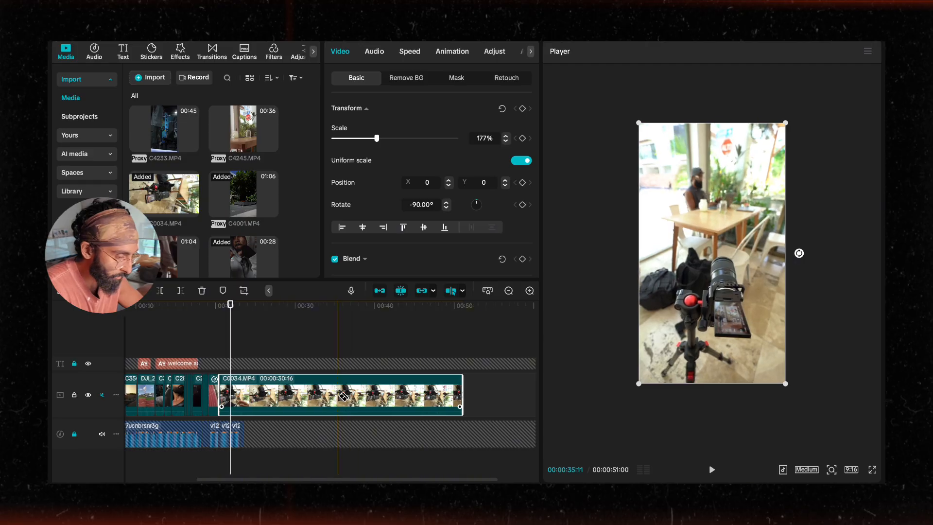
{"action": "left_click", "coordinate": [350, 394]}
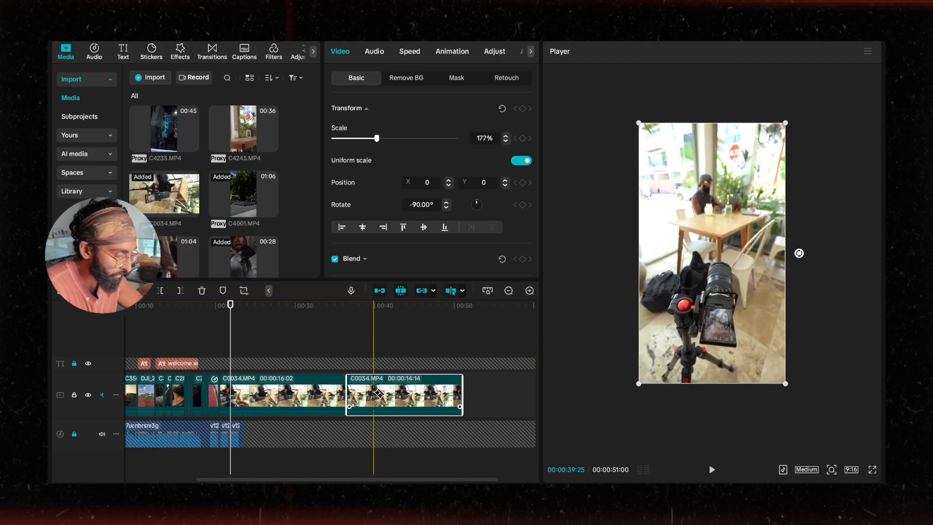
{"action": "key", "text": "Delete"}
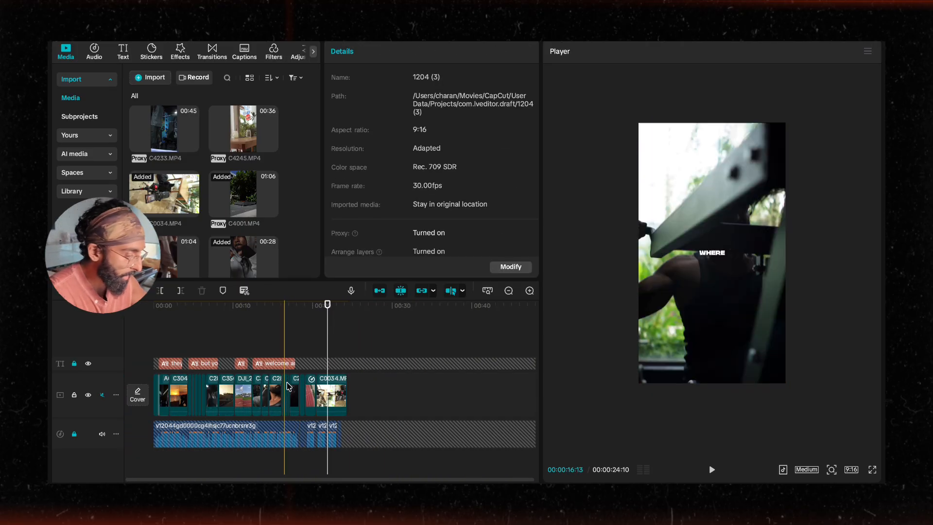
Step: Split the C0034 clip again to about 1 second 10 frames, delete the remainder, and play back the sequence
{"action": "key", "text": "super+plus"}
{"action": "key", "text": "super+plus"}
{"action": "key", "text": "super+plus"}
{"action": "scroll", "coordinate": [313, 382], "scroll_direction": "right", "scroll_amount": 4}
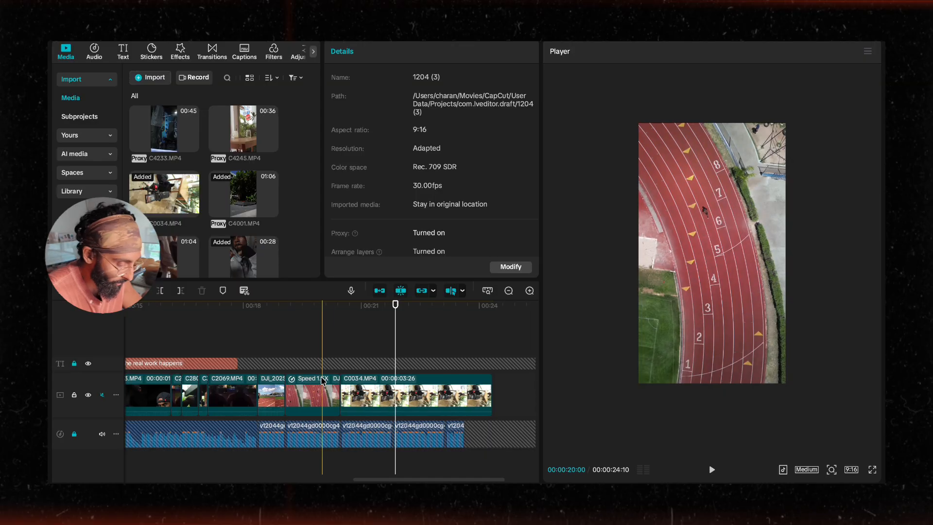
{"action": "scroll", "coordinate": [332, 386], "scroll_direction": "right", "scroll_amount": 1}
{"action": "scroll", "coordinate": [330, 385], "scroll_direction": "up", "scroll_amount": 2}
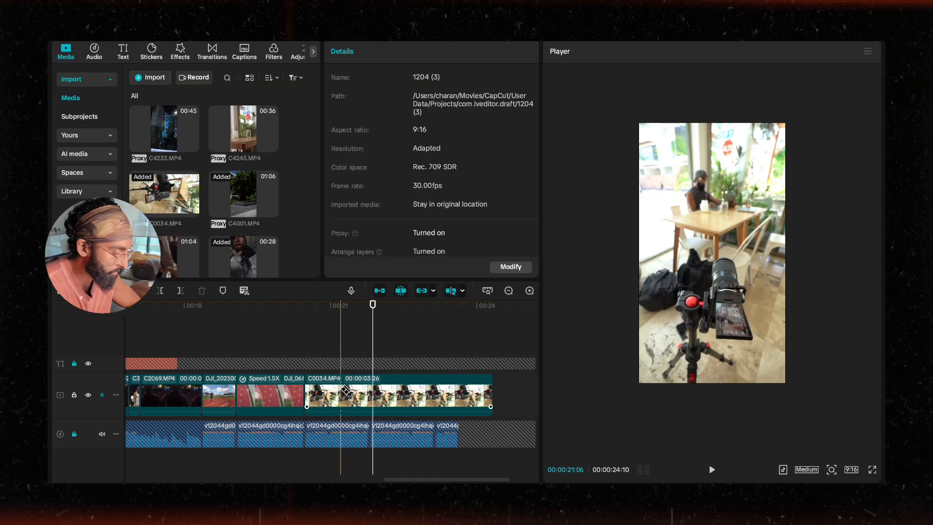
{"action": "left_click", "coordinate": [372, 390]}
{"action": "key", "text": "a"}
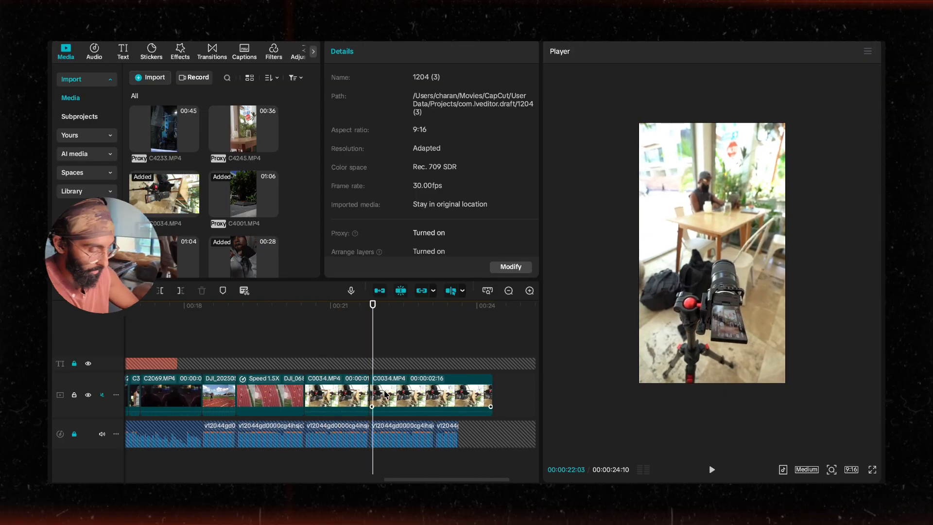
{"action": "left_click", "coordinate": [385, 393]}
{"action": "key", "text": "Delete"}
{"action": "left_click", "coordinate": [296, 351]}
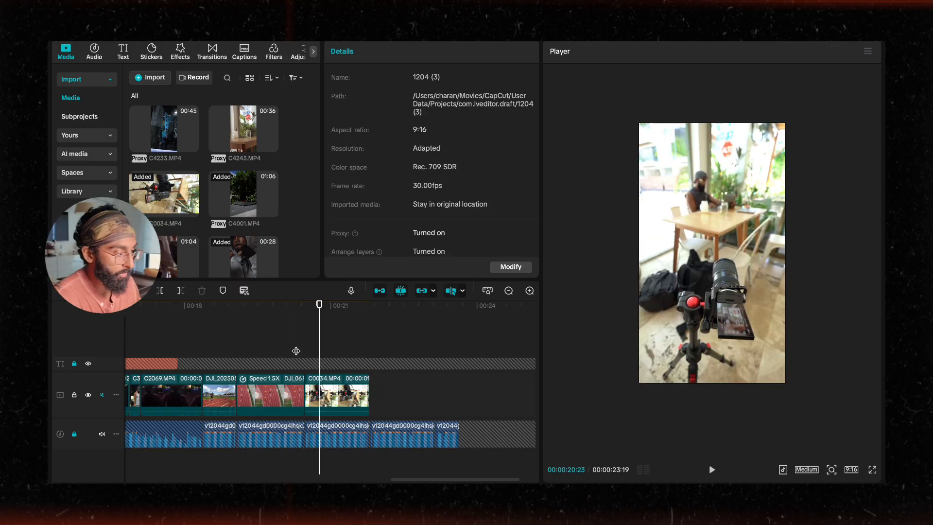
{"action": "scroll", "coordinate": [301, 353], "scroll_direction": "up", "scroll_amount": 3}
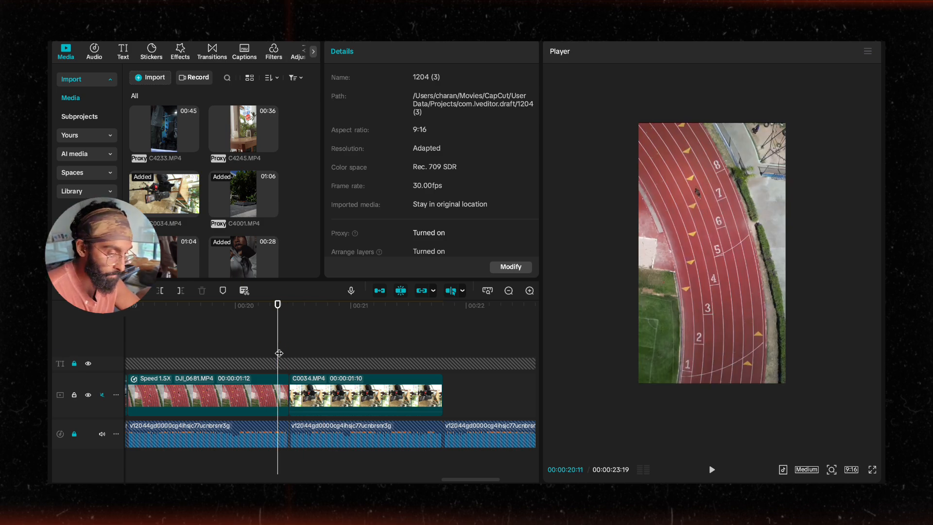
{"action": "key", "text": "space"}
{"action": "key", "text": "space"}
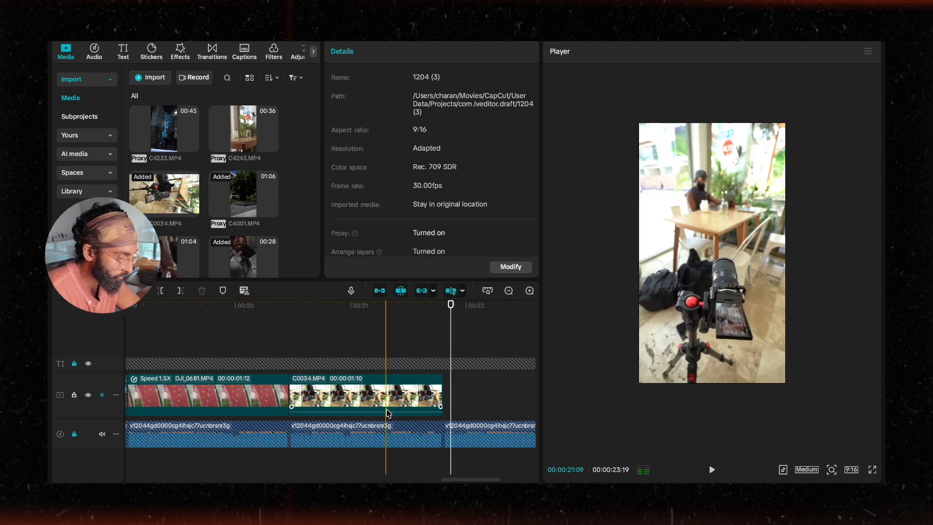
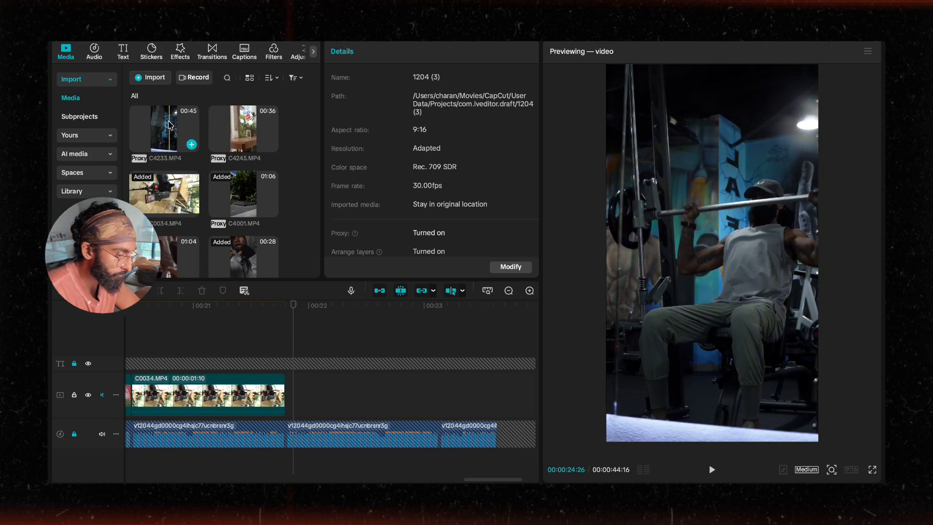
Step: Add C0032.MP4 after the C0034 clip on the main track and scale it to 316% to fill the vertical frame
{"action": "scroll", "coordinate": [201, 143], "scroll_direction": "up", "scroll_amount": 3}
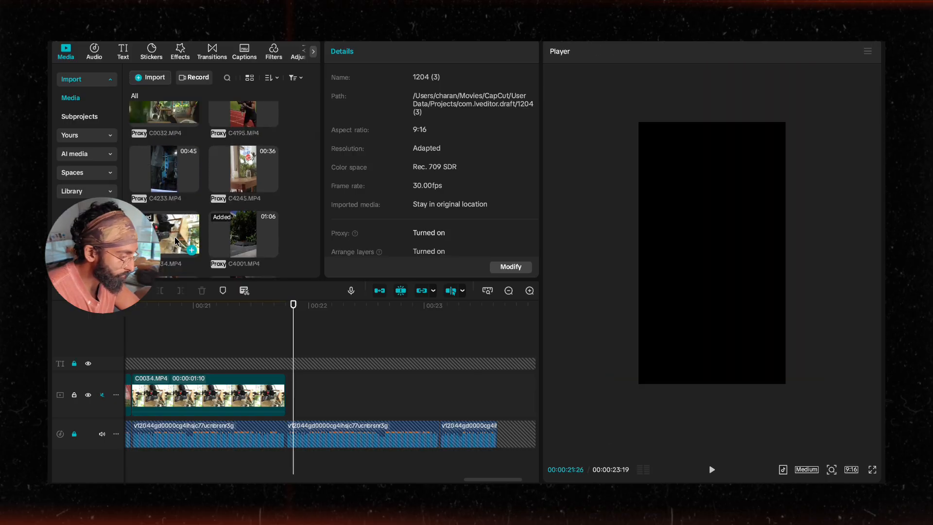
{"action": "scroll", "coordinate": [230, 153], "scroll_direction": "up", "scroll_amount": 2}
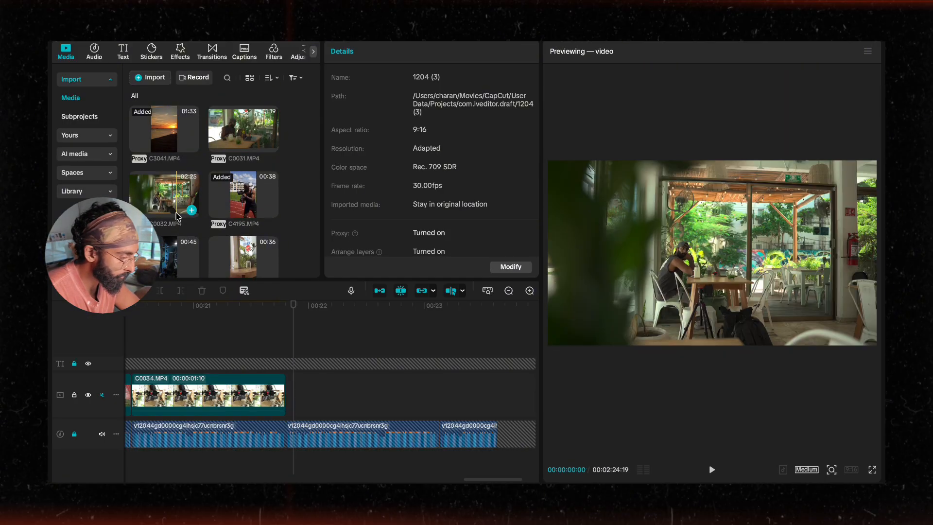
{"action": "left_click_drag", "start_coordinate": [169, 206], "coordinate": [323, 396]}
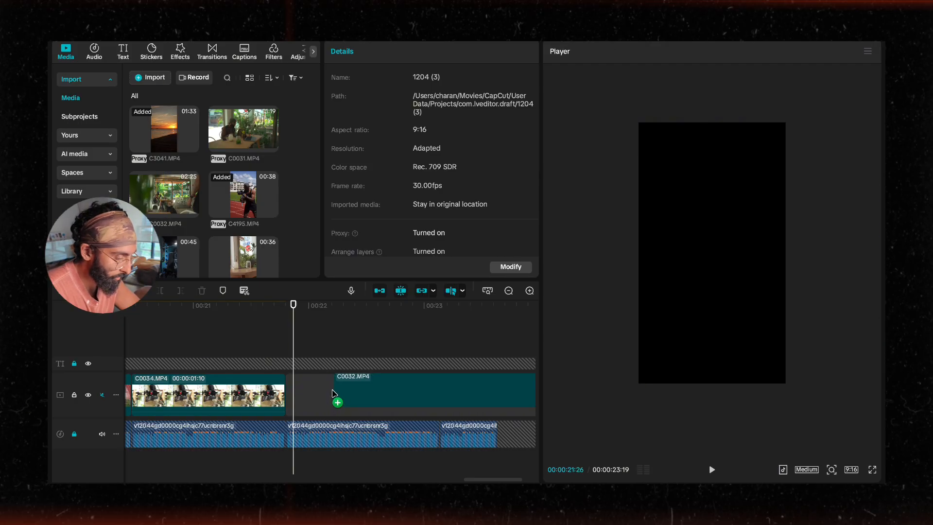
{"action": "left_click", "coordinate": [524, 294]}
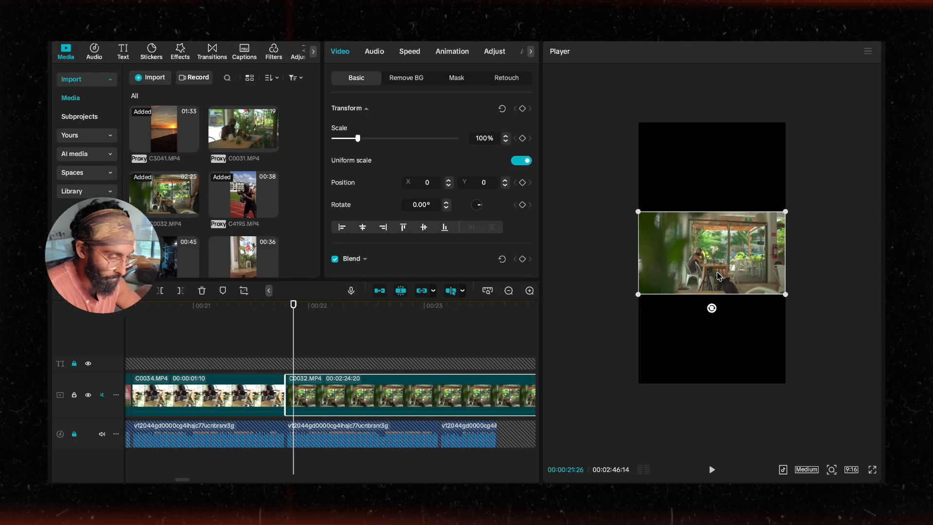
{"action": "left_click_drag", "start_coordinate": [637, 294], "coordinate": [480, 384]}
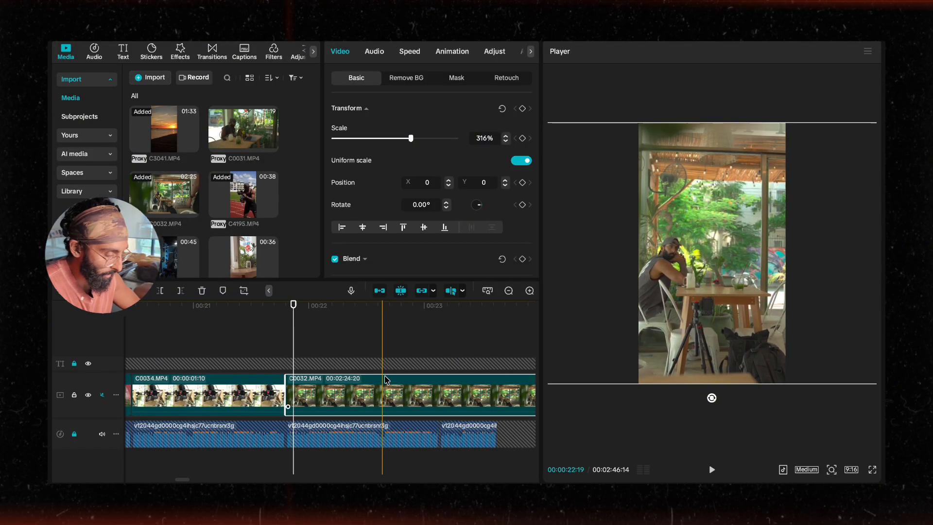
Step: Split the C0032 clip at about 1 second 10 frames and delete its remainder
{"action": "scroll", "coordinate": [426, 394], "scroll_direction": "down", "scroll_amount": 1}
{"action": "scroll", "coordinate": [426, 394], "scroll_direction": "down", "scroll_amount": 5}
{"action": "scroll", "coordinate": [418, 394], "scroll_direction": "right", "scroll_amount": 10}
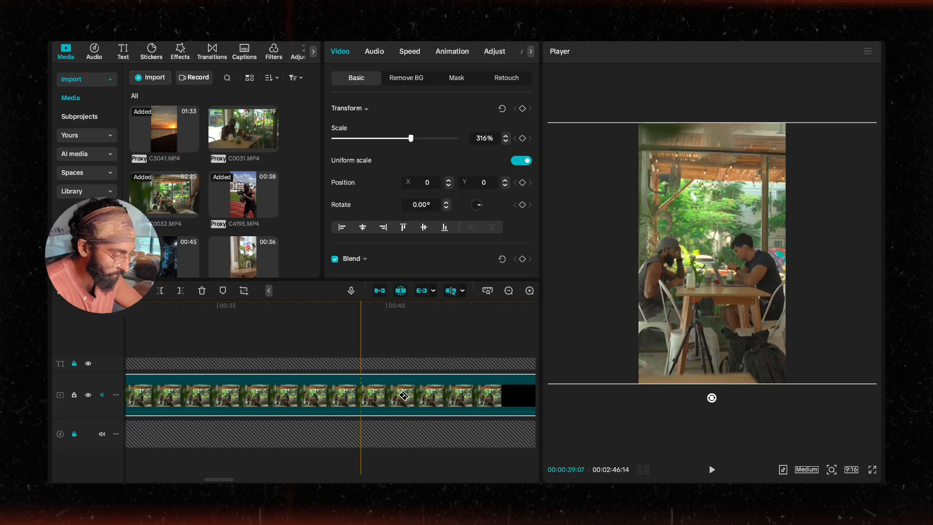
{"action": "scroll", "coordinate": [400, 392], "scroll_direction": "right", "scroll_amount": 3}
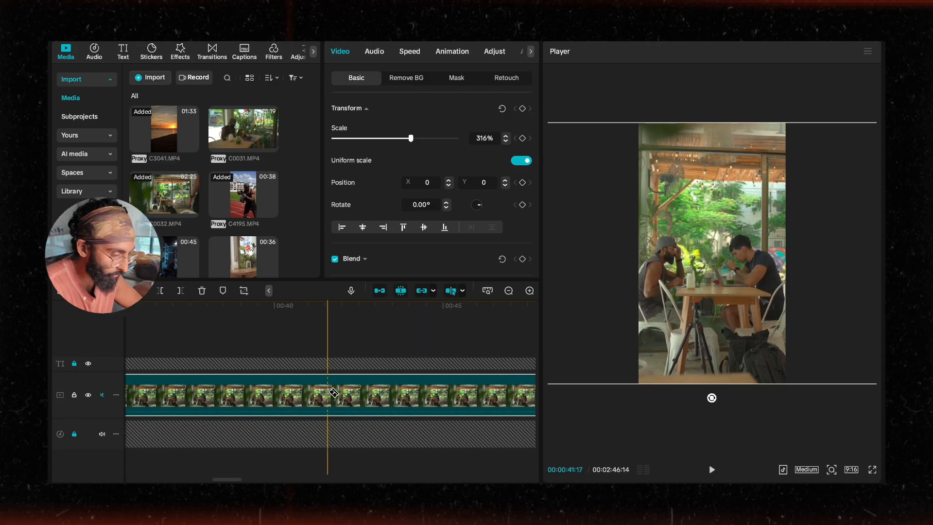
{"action": "scroll", "coordinate": [413, 393], "scroll_direction": "right", "scroll_amount": 20}
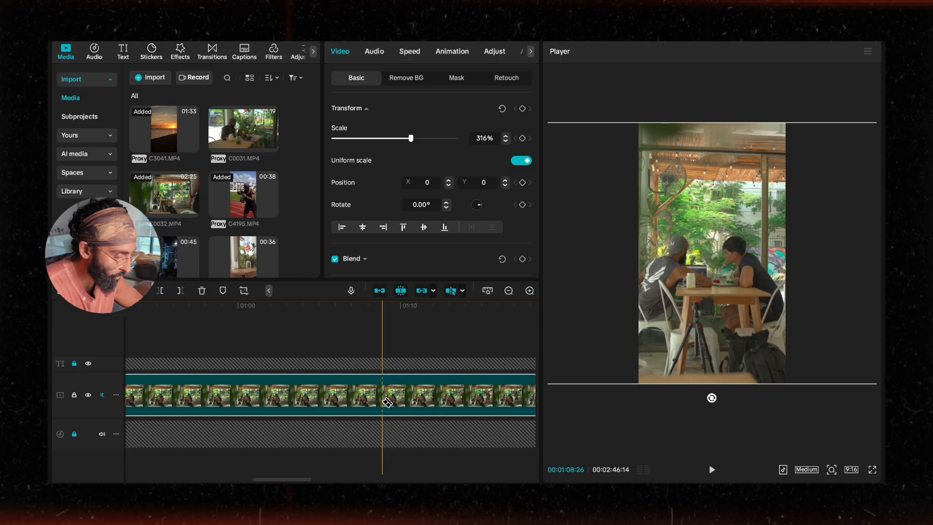
{"action": "scroll", "coordinate": [381, 403], "scroll_direction": "down", "scroll_amount": 5}
{"action": "scroll", "coordinate": [377, 404], "scroll_direction": "right", "scroll_amount": 10}
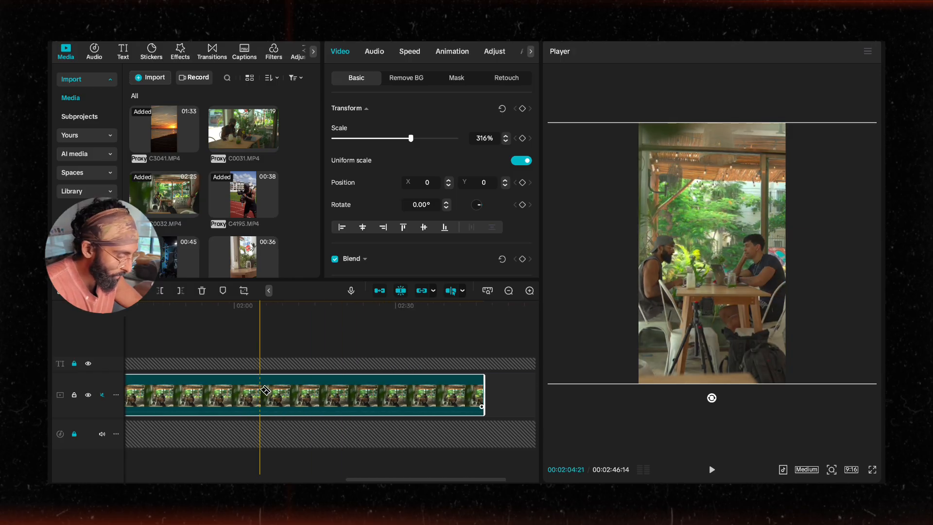
{"action": "scroll", "coordinate": [234, 396], "scroll_direction": "left", "scroll_amount": 7}
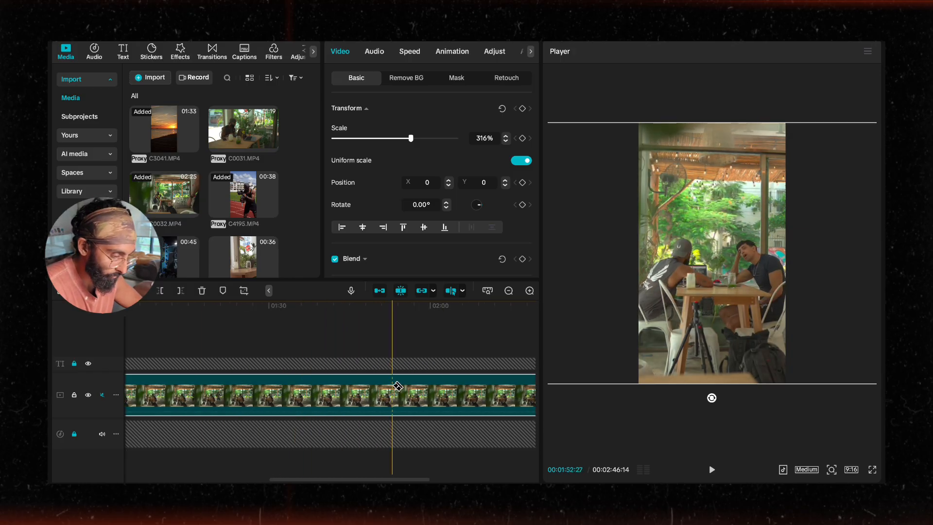
{"action": "left_click", "coordinate": [318, 387]}
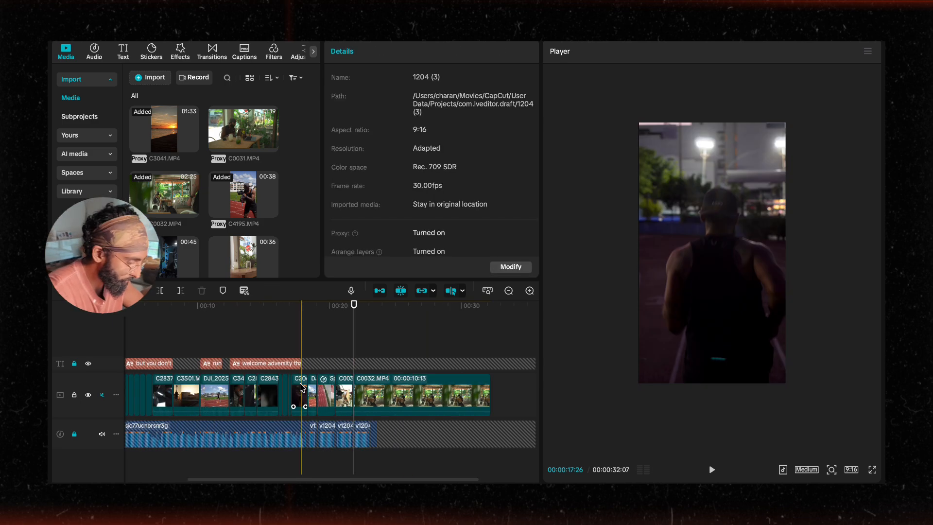
{"action": "scroll", "coordinate": [314, 380], "scroll_direction": "up", "scroll_amount": 8}
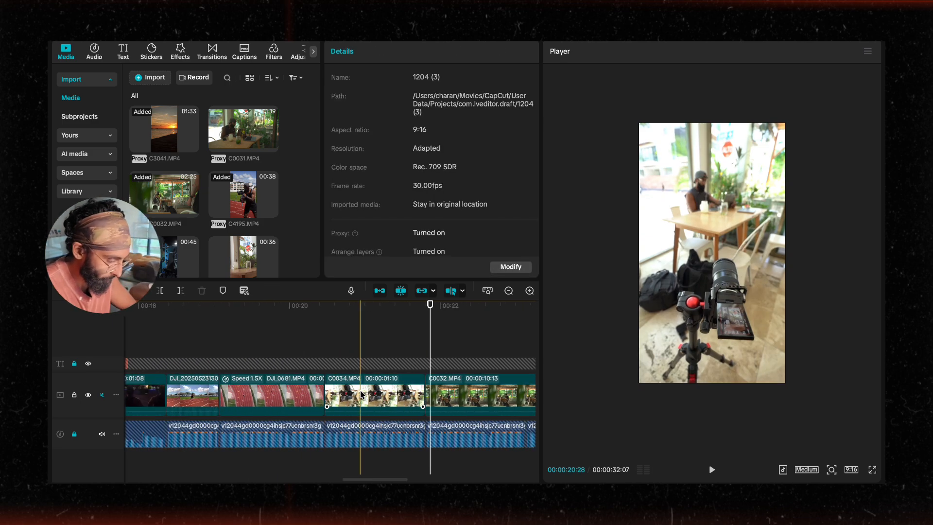
{"action": "scroll", "coordinate": [362, 396], "scroll_direction": "right", "scroll_amount": 2}
{"action": "key", "text": "b"}
{"action": "scroll", "coordinate": [384, 416], "scroll_direction": "right", "scroll_amount": 4}
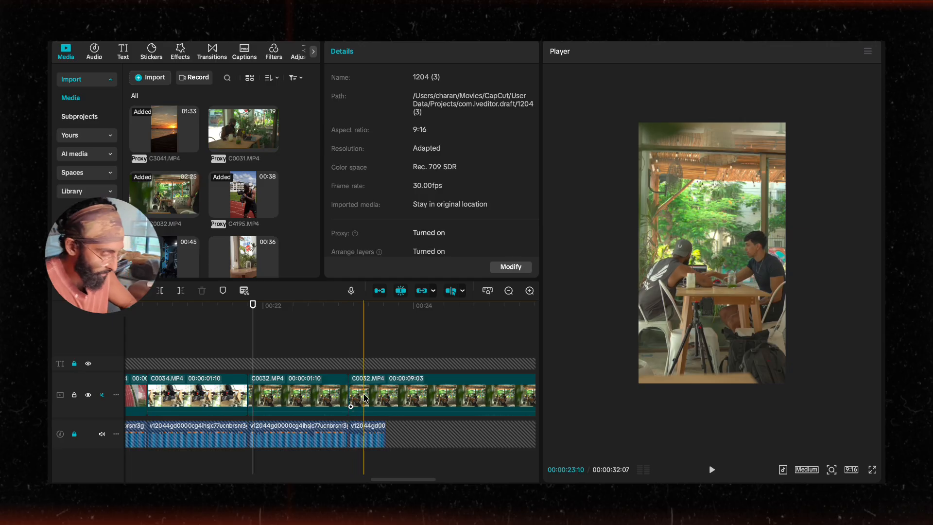
{"action": "left_click", "coordinate": [365, 398]}
{"action": "key", "text": "Delete"}
Step: Add the Red_Marker_Crossing_Date_On_Calendar clip to the end of the main track
{"action": "scroll", "coordinate": [189, 183], "scroll_direction": "down", "scroll_amount": 3}
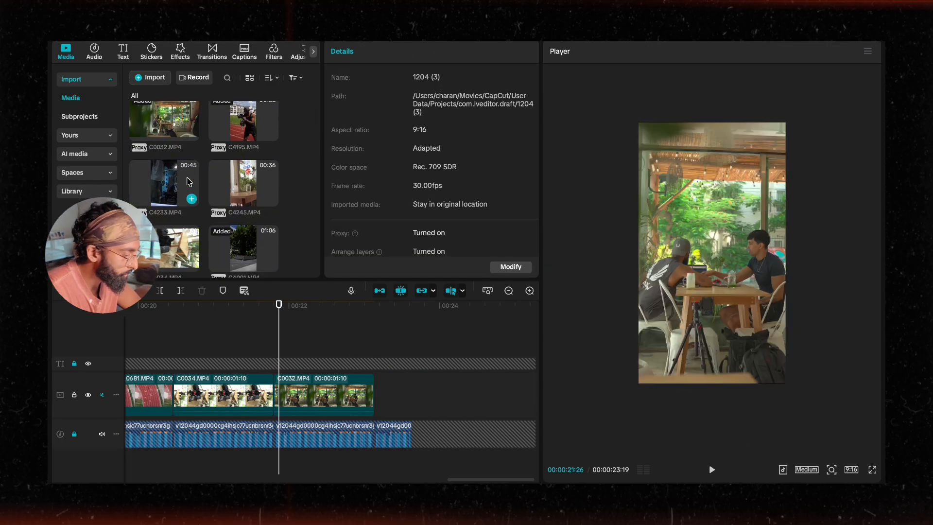
{"action": "scroll", "coordinate": [190, 185], "scroll_direction": "down", "scroll_amount": 5}
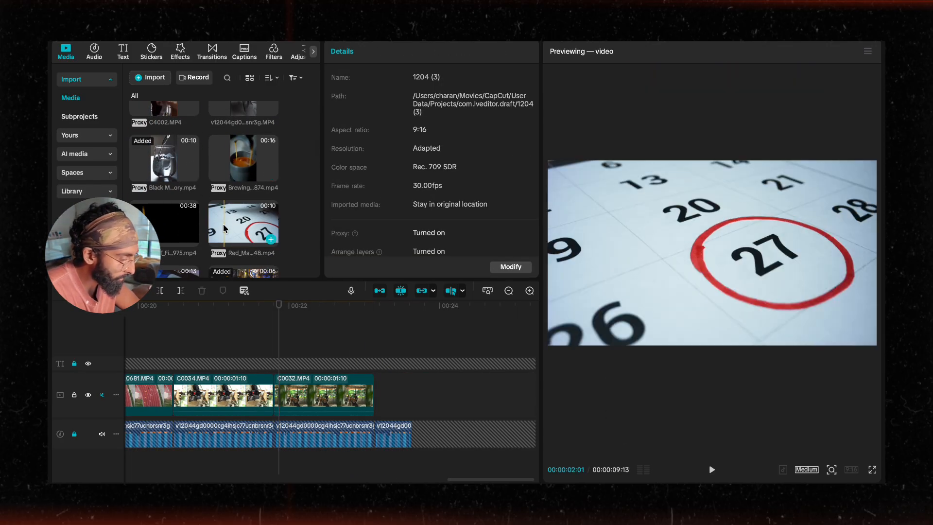
{"action": "left_click_drag", "start_coordinate": [224, 229], "coordinate": [397, 400]}
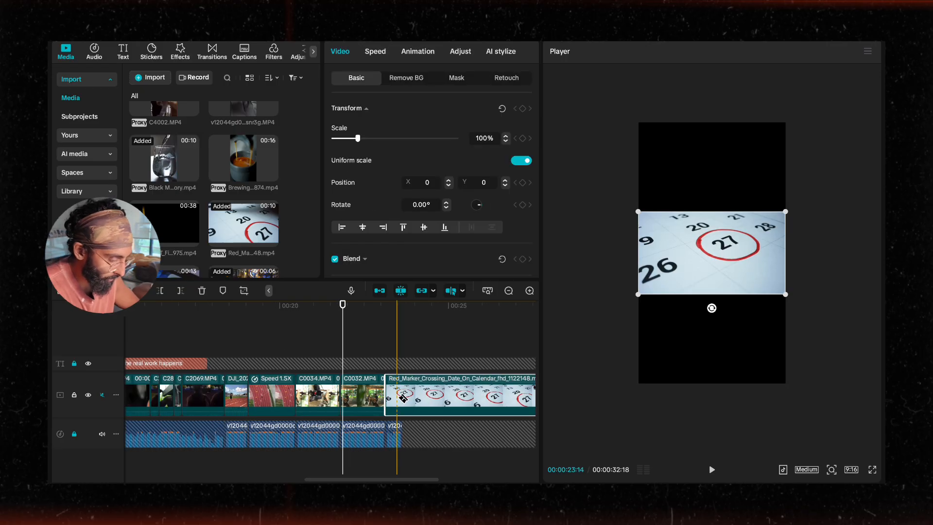
Step: Split the calendar clip partway through and delete its latter piece
{"action": "scroll", "coordinate": [403, 399], "scroll_direction": "right", "scroll_amount": 5}
{"action": "scroll", "coordinate": [443, 404], "scroll_direction": "down", "scroll_amount": 3}
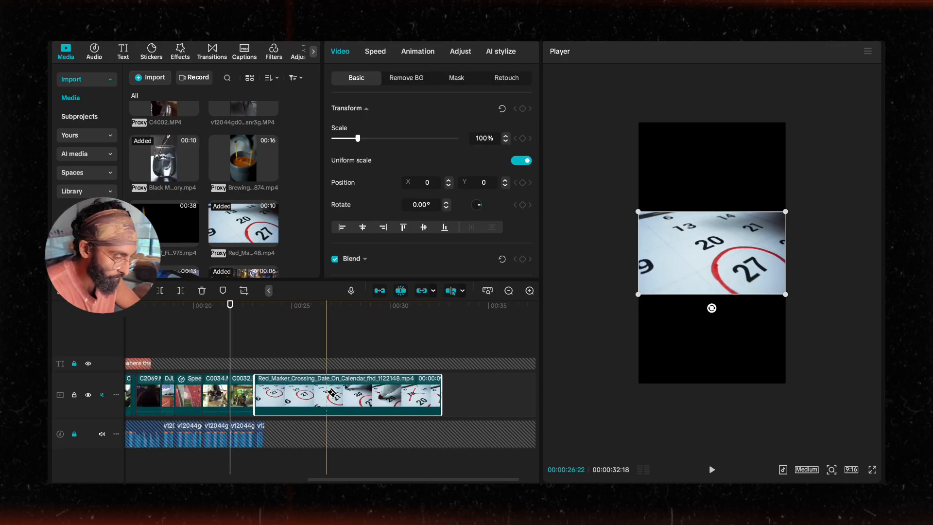
{"action": "left_click", "coordinate": [354, 393]}
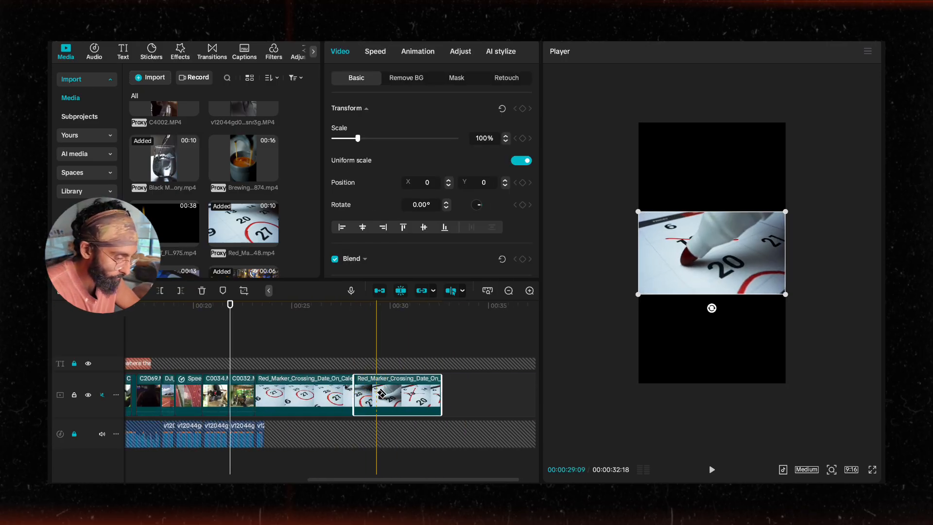
{"action": "key", "text": "Delete"}
Step: Cut the calendar clip down further to a brief opening piece and delete the leftover
{"action": "scroll", "coordinate": [379, 394], "scroll_direction": "up", "scroll_amount": 3}
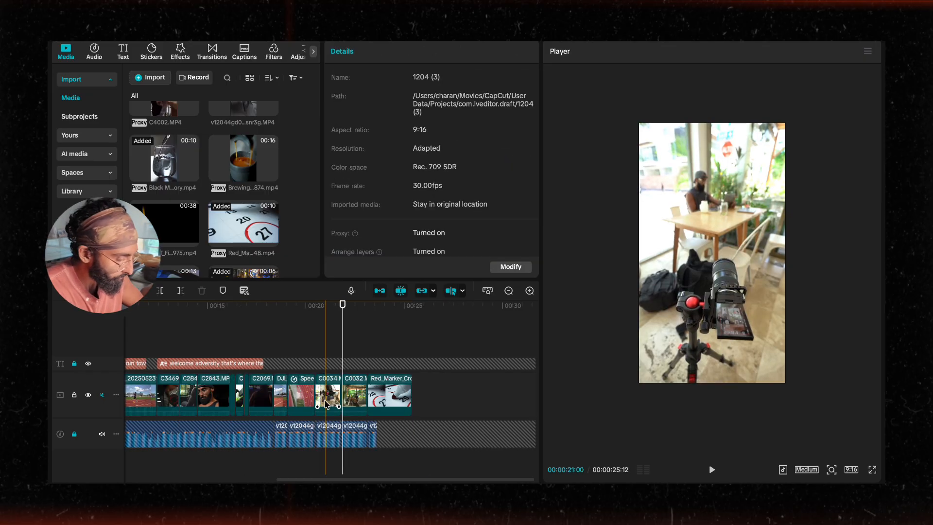
{"action": "scroll", "coordinate": [378, 394], "scroll_direction": "up", "scroll_amount": 2}
{"action": "left_click", "coordinate": [382, 393]}
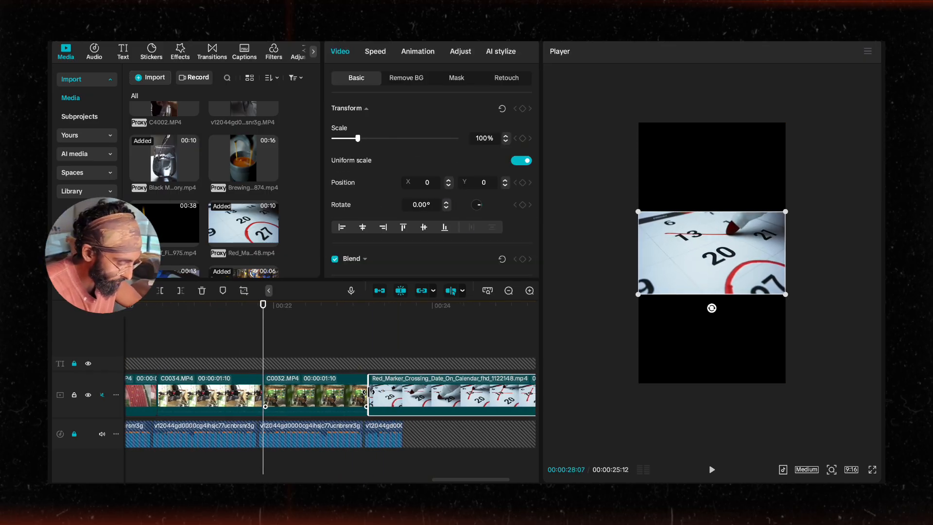
{"action": "left_click_drag", "start_coordinate": [383, 392], "coordinate": [419, 394]}
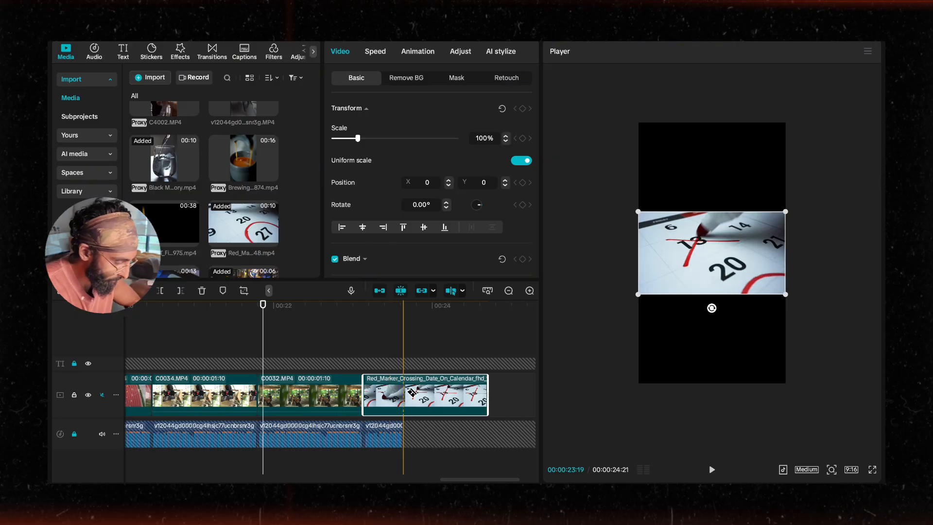
{"action": "key", "text": "Delete"}
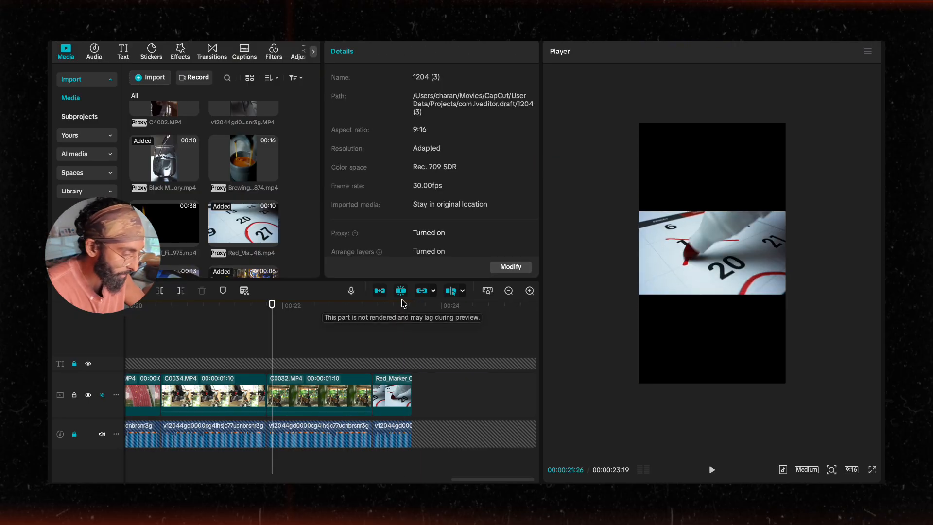
Step: Scale the calendar clip to 316% and shift it sideways to X position 1287
{"action": "left_click", "coordinate": [399, 304]}
{"action": "left_click", "coordinate": [651, 290]}
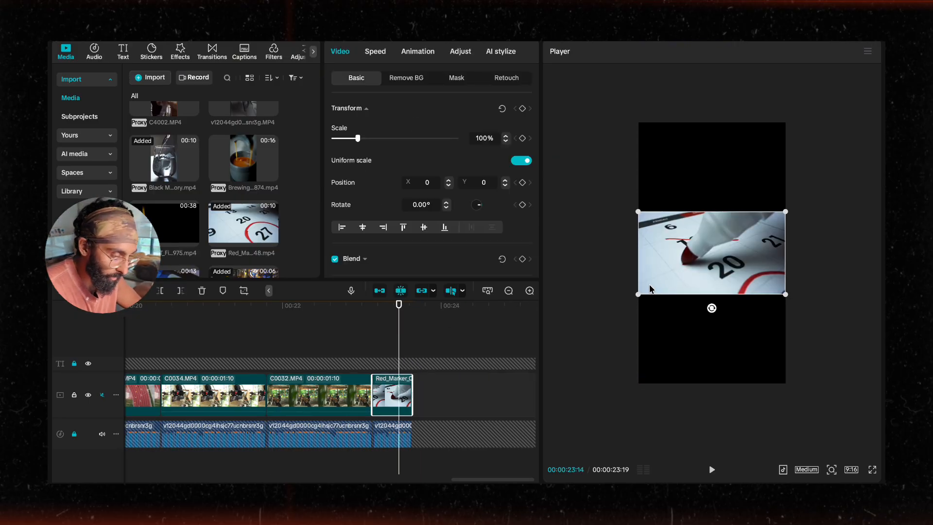
{"action": "left_click_drag", "start_coordinate": [640, 292], "coordinate": [482, 382]}
{"action": "left_click_drag", "start_coordinate": [664, 338], "coordinate": [751, 340]}
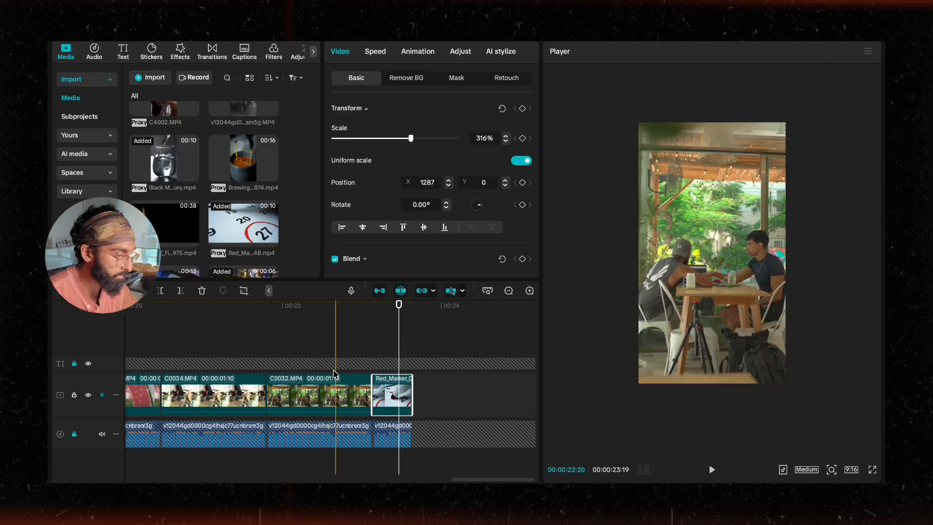
Step: Play the montage from the start and review the clip sequence along the timeline
{"action": "scroll", "coordinate": [331, 372], "scroll_direction": "down", "scroll_amount": 3}
{"action": "scroll", "coordinate": [333, 369], "scroll_direction": "left", "scroll_amount": 15}
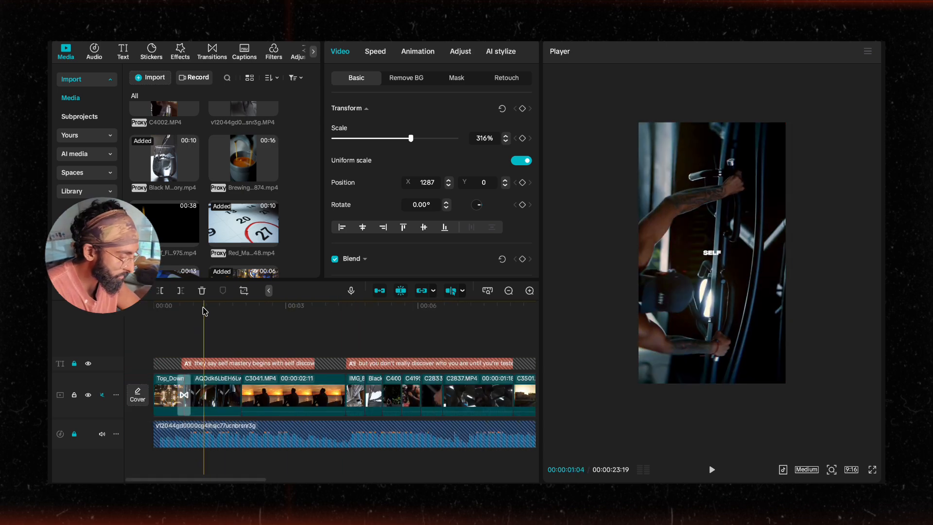
{"action": "left_click_drag", "start_coordinate": [204, 307], "coordinate": [138, 307]}
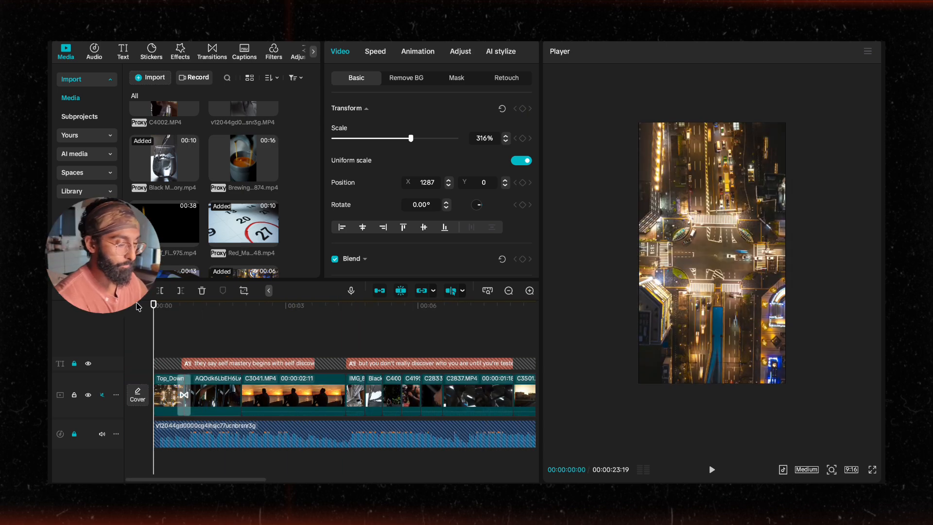
{"action": "key", "text": "space"}
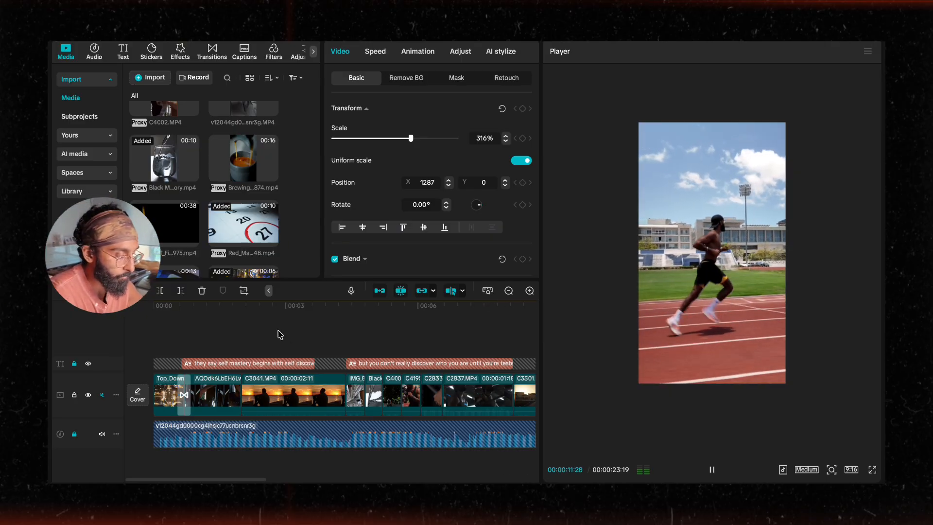
{"action": "scroll", "coordinate": [374, 382], "scroll_direction": "right", "scroll_amount": 10}
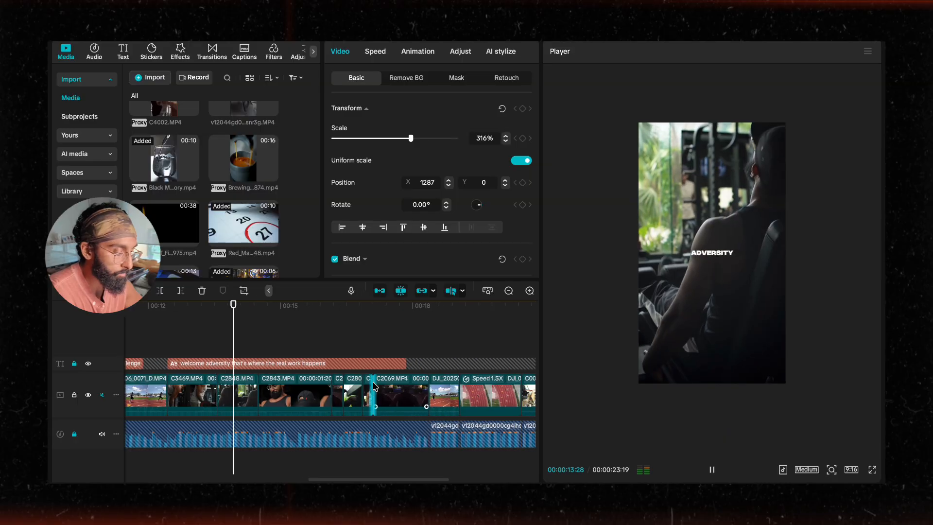
{"action": "scroll", "coordinate": [375, 385], "scroll_direction": "left", "scroll_amount": 1}
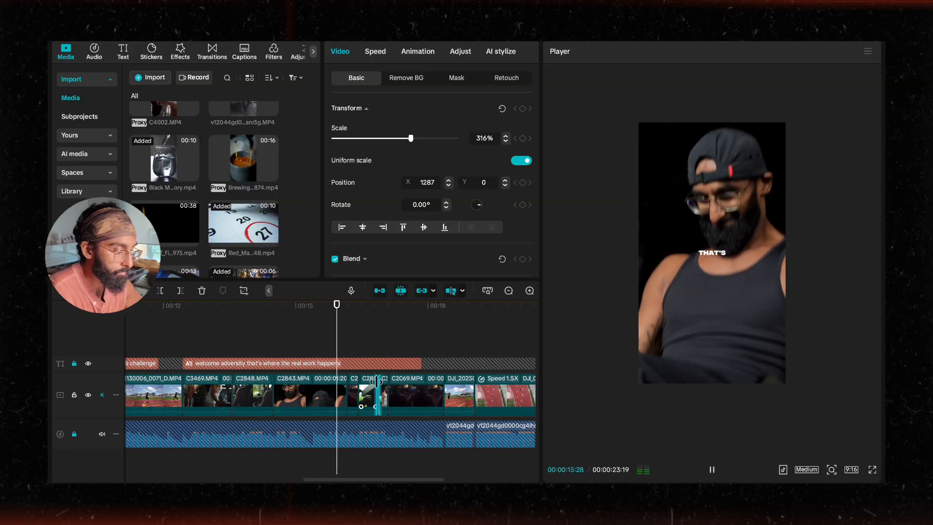
{"action": "scroll", "coordinate": [376, 381], "scroll_direction": "right", "scroll_amount": 2}
{"action": "scroll", "coordinate": [376, 382], "scroll_direction": "left", "scroll_amount": 1}
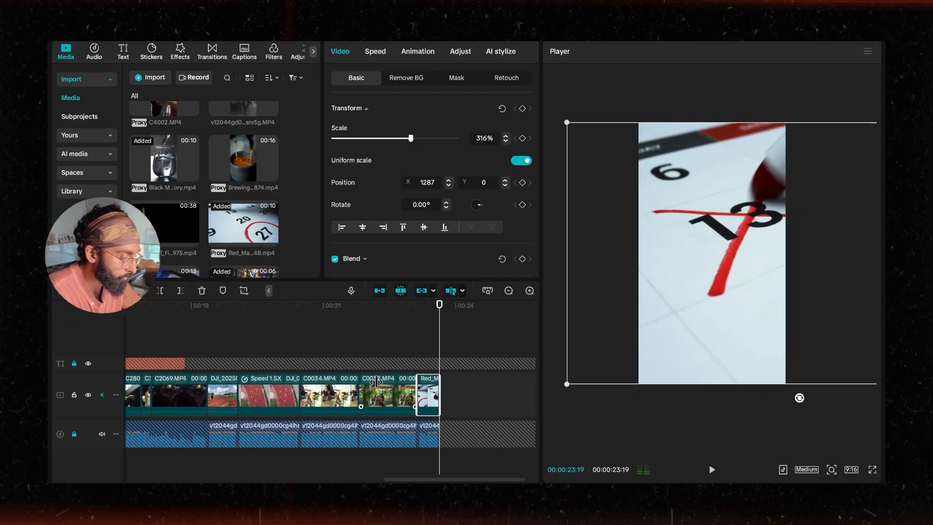
{"action": "scroll", "coordinate": [294, 374], "scroll_direction": "down", "scroll_amount": 2}
{"action": "scroll", "coordinate": [292, 371], "scroll_direction": "left", "scroll_amount": 3}
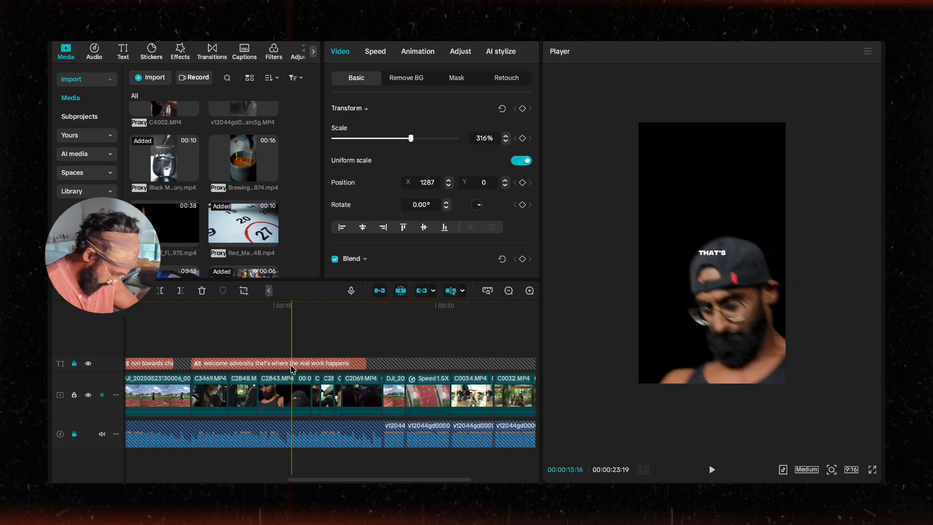
{"action": "scroll", "coordinate": [353, 356], "scroll_direction": "down", "scroll_amount": 1}
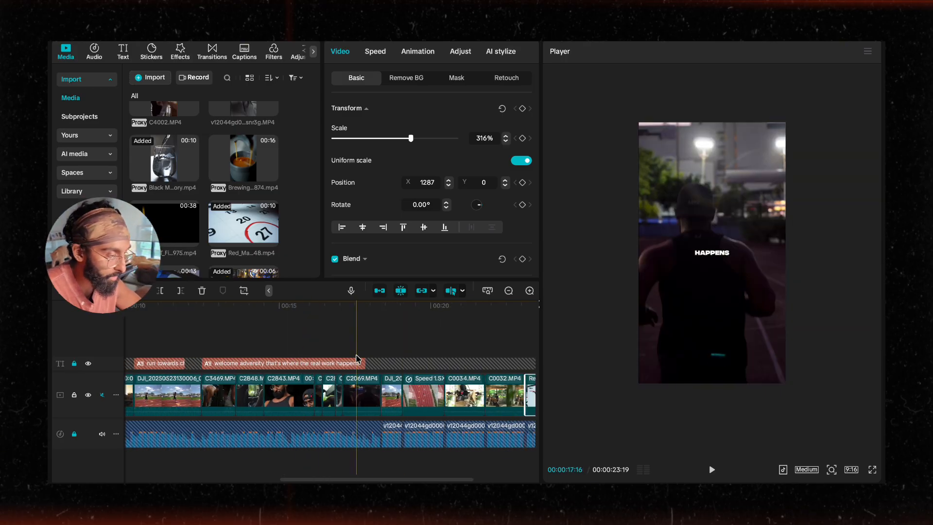
{"action": "scroll", "coordinate": [350, 360], "scroll_direction": "left", "scroll_amount": 5}
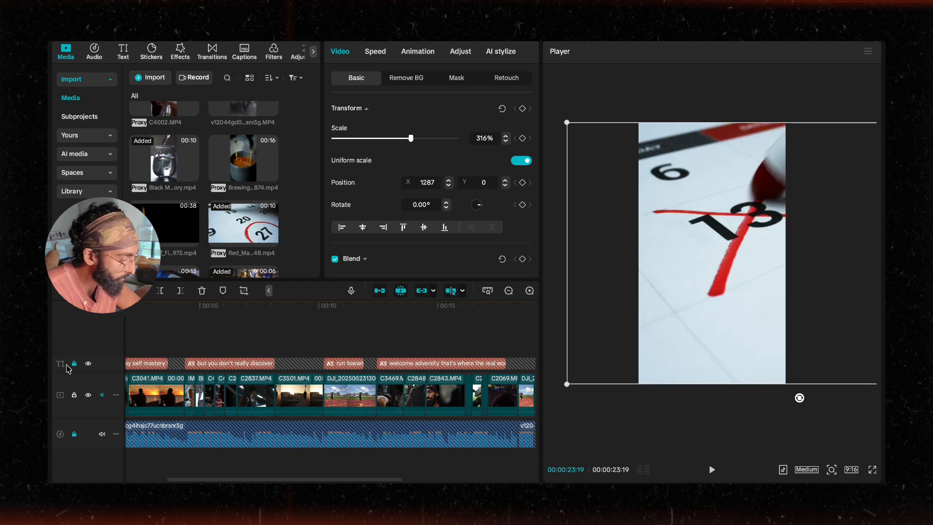
Step: Unlock the caption track and select all the caption clips together
{"action": "left_click", "coordinate": [74, 364]}
{"action": "left_click", "coordinate": [348, 364]}
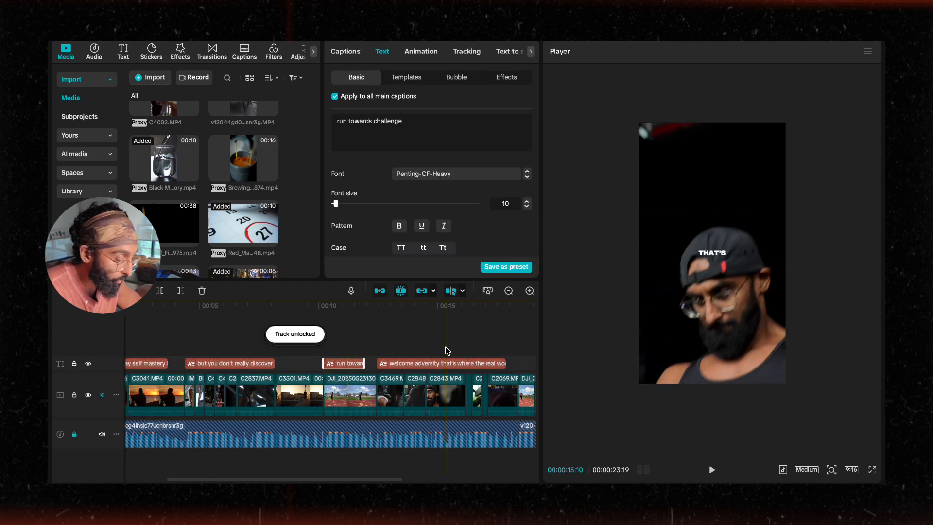
{"action": "scroll", "coordinate": [447, 351], "scroll_direction": "down", "scroll_amount": 3}
{"action": "left_click_drag", "start_coordinate": [428, 346], "coordinate": [156, 360]}
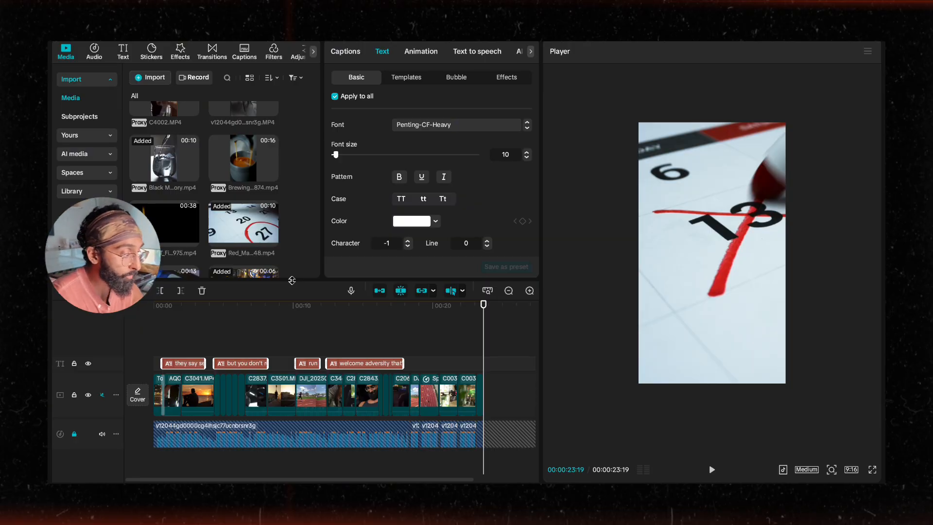
Step: Apply the Single Line caption animation from the favourites to the selected captions
{"action": "left_click", "coordinate": [415, 54]}
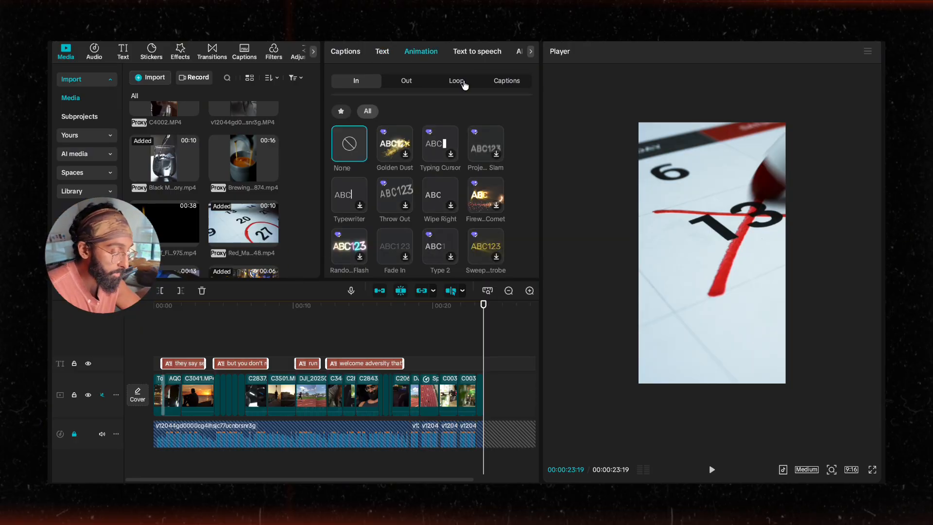
{"action": "left_click", "coordinate": [512, 82]}
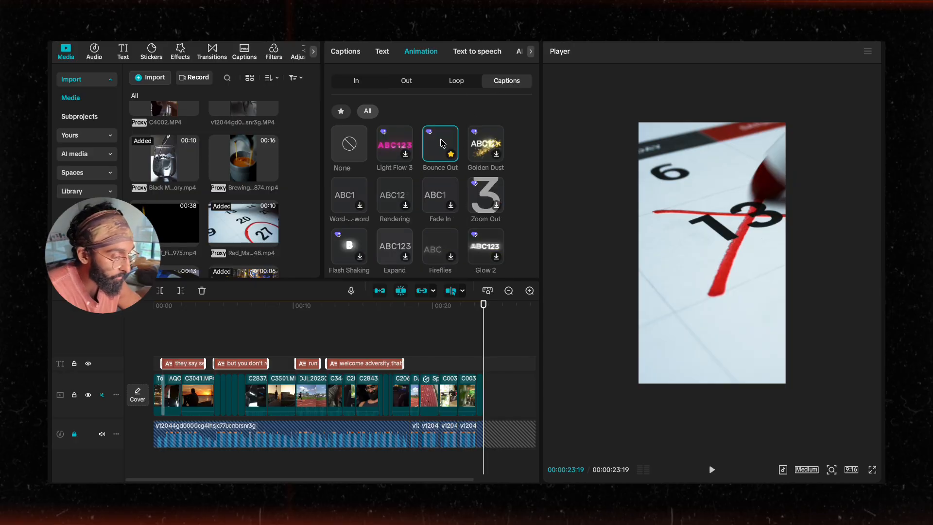
{"action": "left_click", "coordinate": [347, 113]}
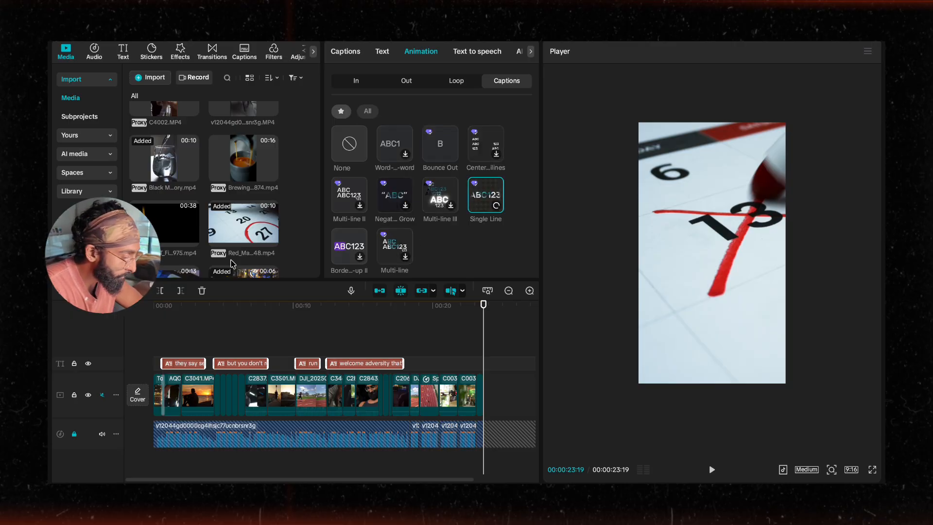
Step: Play the montage from the start to review how the animated captions appear over the clips
{"action": "left_click", "coordinate": [165, 306]}
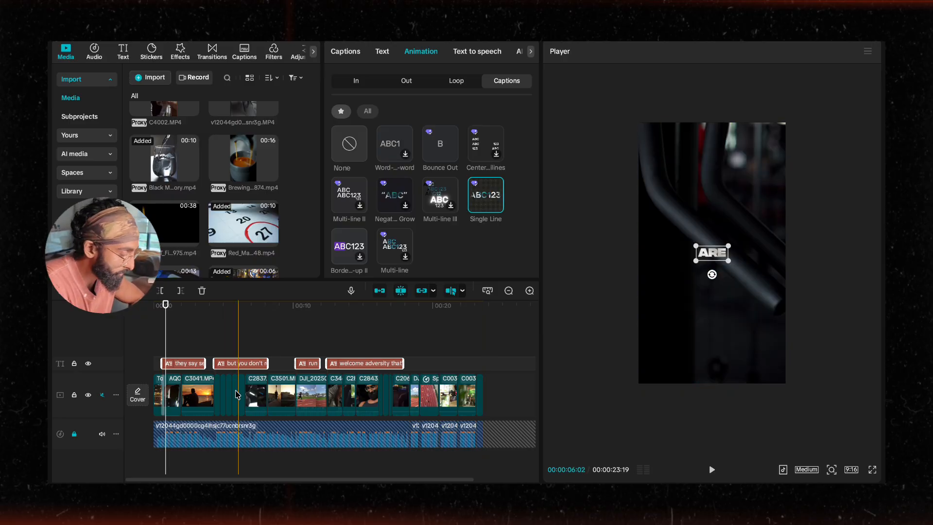
{"action": "scroll", "coordinate": [222, 364], "scroll_direction": "up", "scroll_amount": 2}
{"action": "scroll", "coordinate": [222, 364], "scroll_direction": "left", "scroll_amount": 1}
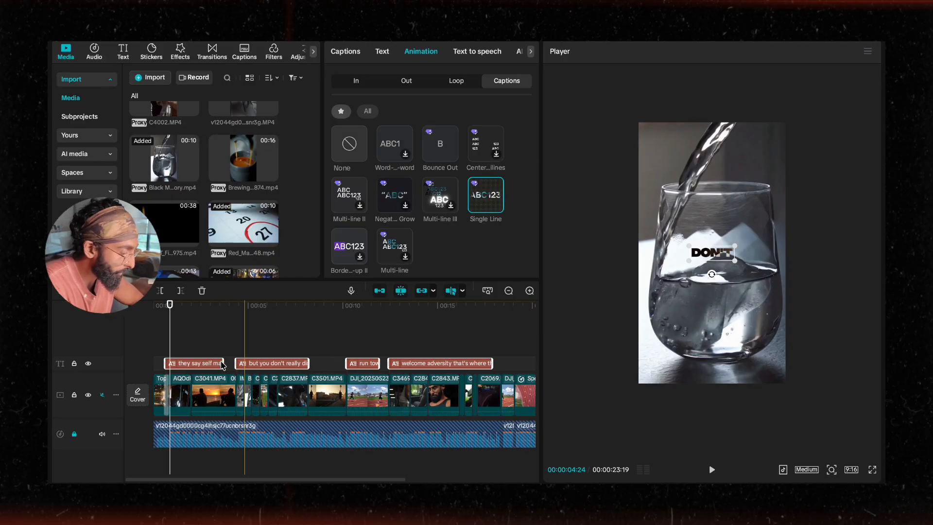
{"action": "left_click", "coordinate": [151, 342]}
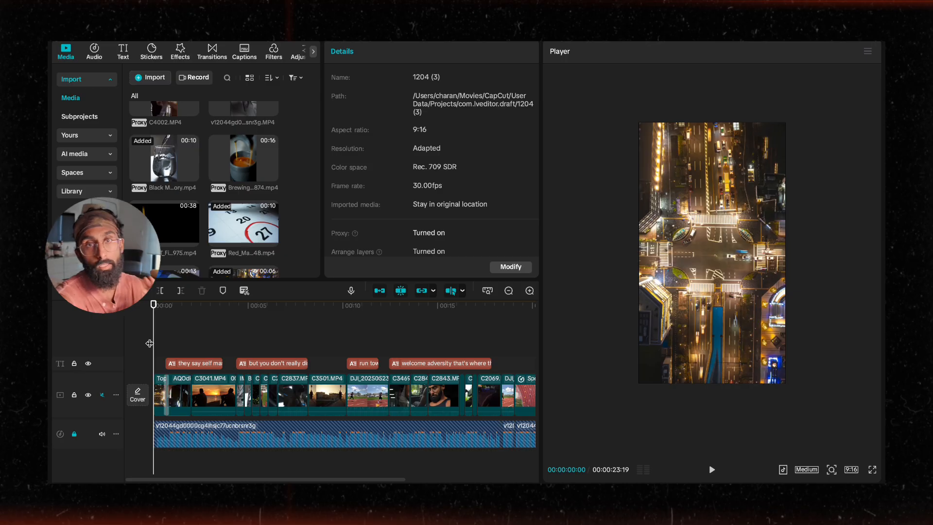
{"action": "key", "text": "space"}
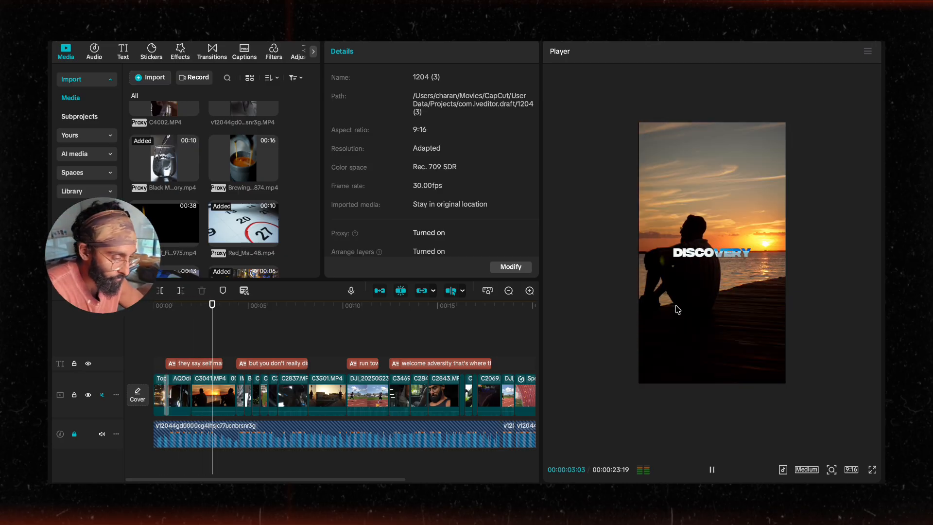
{"action": "scroll", "coordinate": [307, 367], "scroll_direction": "up", "scroll_amount": 4}
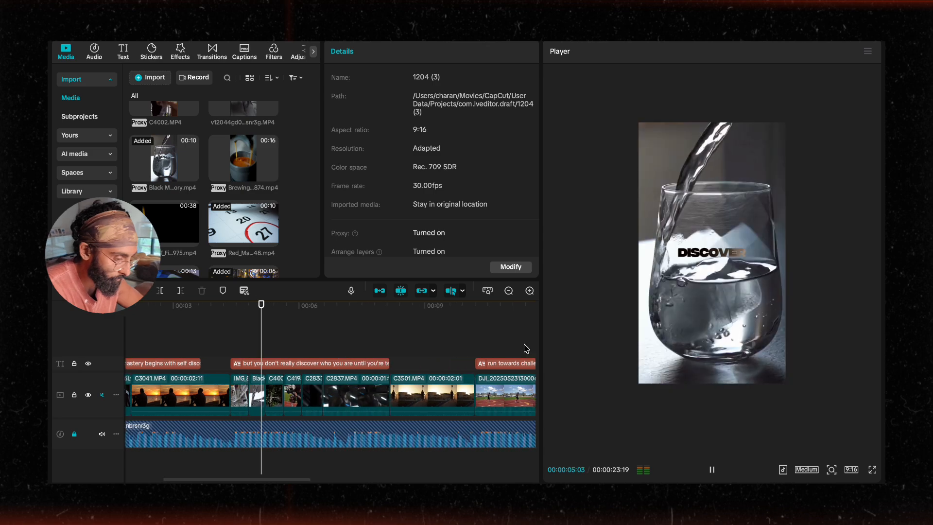
{"action": "key", "text": "space"}
{"action": "left_click", "coordinate": [719, 253]}
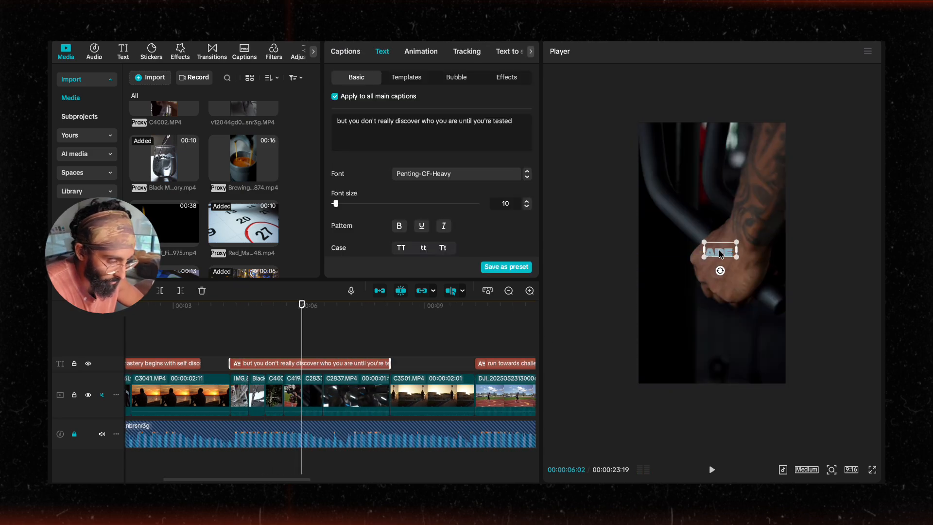
{"action": "left_click", "coordinate": [324, 340]}
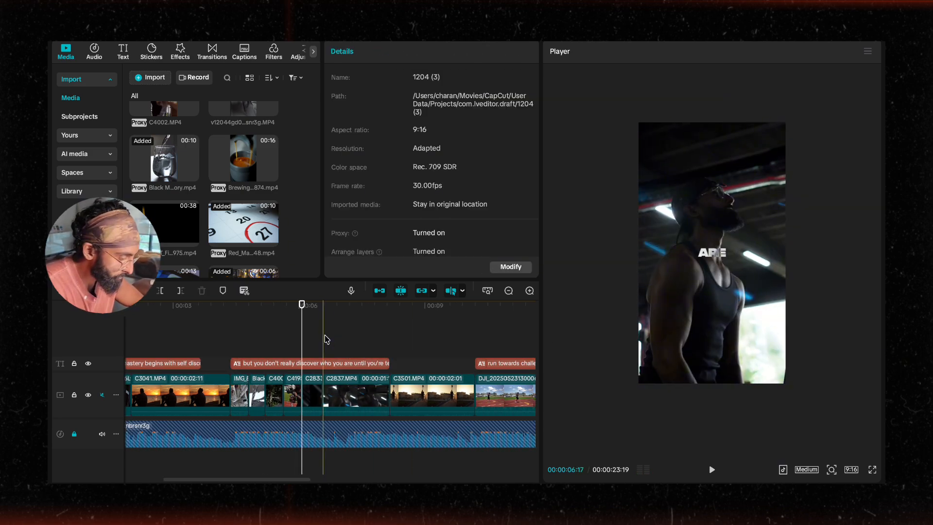
{"action": "key", "text": "space"}
{"action": "scroll", "coordinate": [363, 362], "scroll_direction": "right", "scroll_amount": 4}
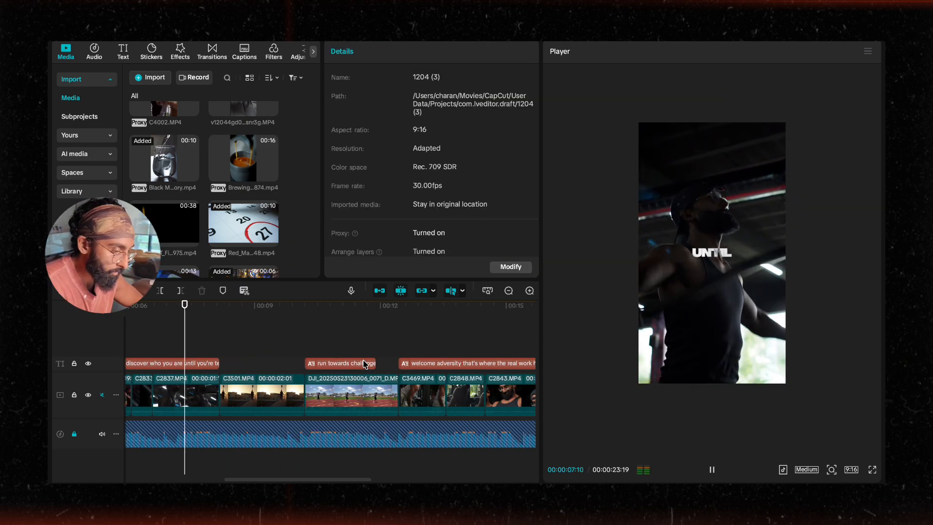
{"action": "left_click", "coordinate": [319, 344]}
Step: Select the "run towards challenge" caption and apply the Word-by-word caption animation to it
{"action": "left_click", "coordinate": [330, 363]}
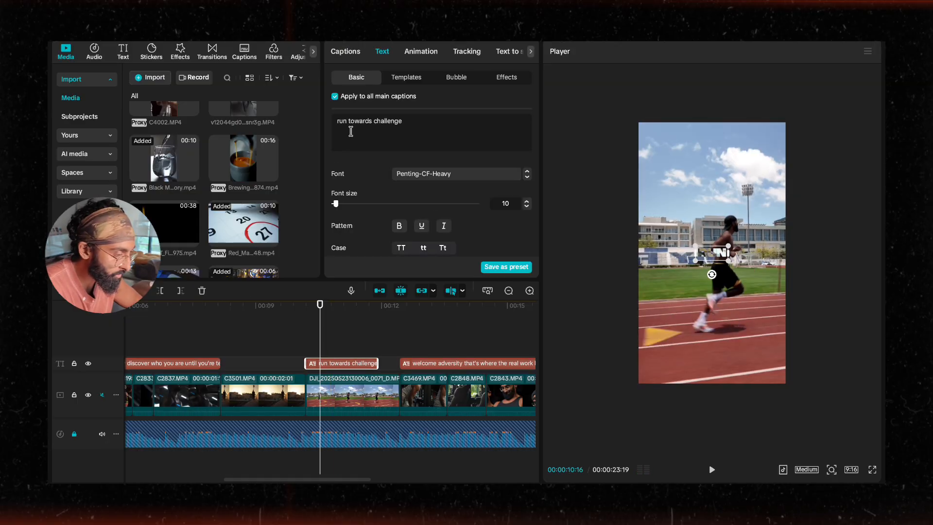
{"action": "left_click", "coordinate": [423, 52]}
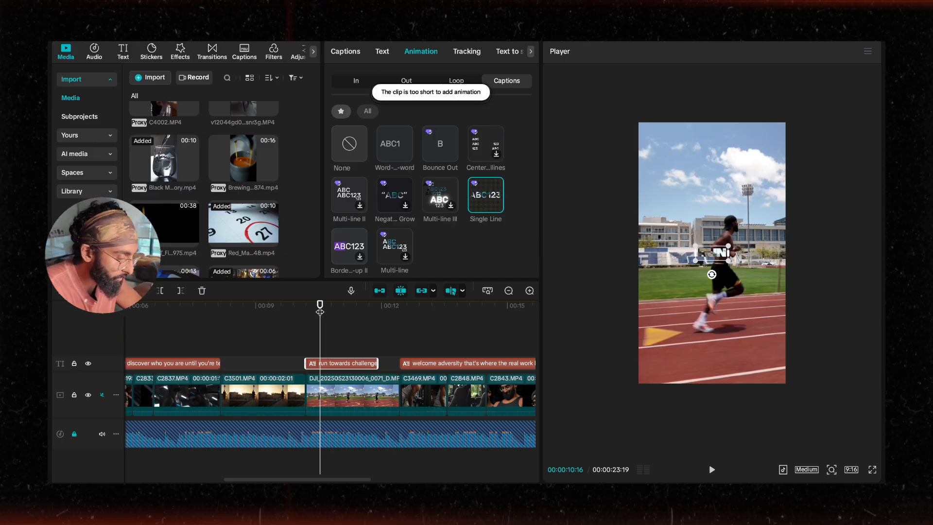
{"action": "left_click", "coordinate": [325, 331]}
{"action": "key", "text": "space"}
{"action": "key", "text": "space"}
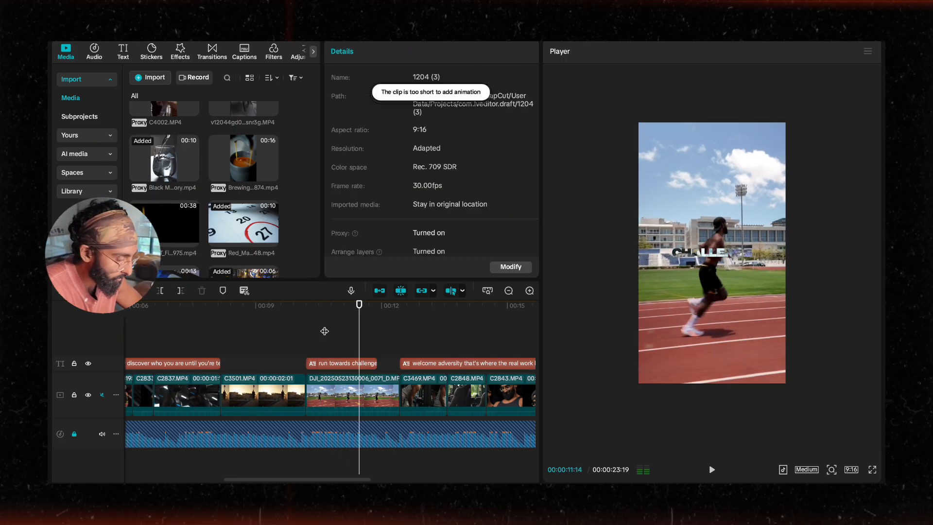
{"action": "left_click", "coordinate": [354, 364]}
{"action": "left_click", "coordinate": [420, 51]}
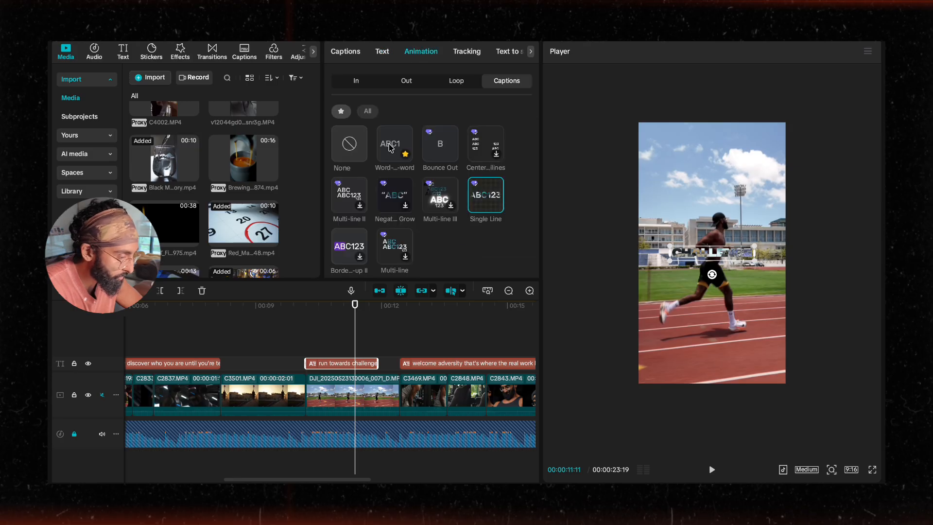
{"action": "left_click", "coordinate": [393, 148]}
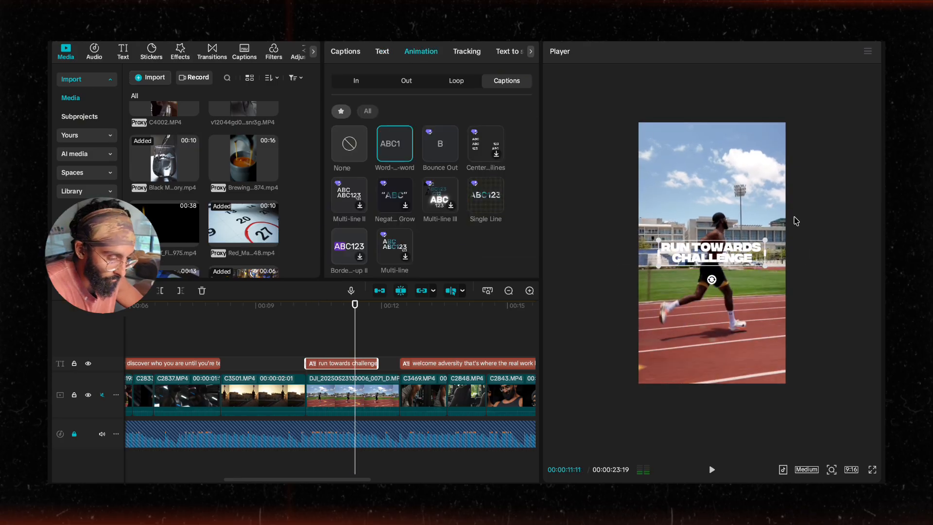
Step: Enlarge the "run towards challenge" caption in the player and rotate it to run vertically
{"action": "left_click_drag", "start_coordinate": [766, 251], "coordinate": [763, 278]}
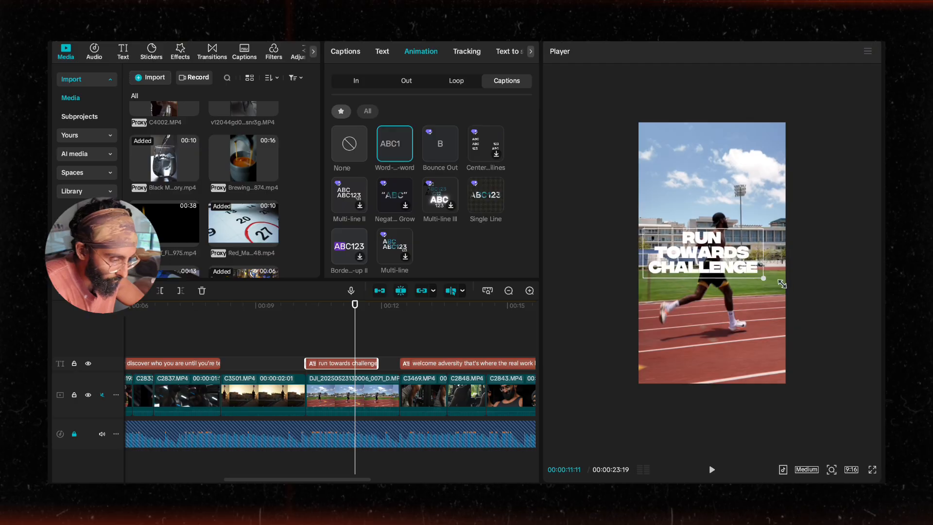
{"action": "left_click_drag", "start_coordinate": [708, 292], "coordinate": [679, 257]}
{"action": "left_click_drag", "start_coordinate": [678, 313], "coordinate": [610, 356]}
{"action": "scroll", "coordinate": [443, 262], "scroll_direction": "down", "scroll_amount": 1}
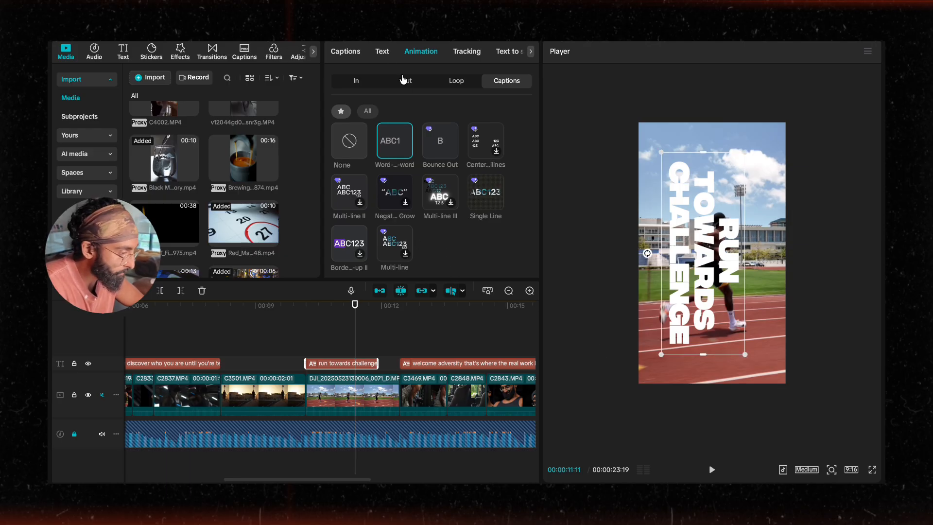
Step: Try a red CB0F0F colour on the vertical caption, nudge it right and preview it
{"action": "left_click", "coordinate": [383, 52]}
{"action": "scroll", "coordinate": [404, 231], "scroll_direction": "down", "scroll_amount": 2}
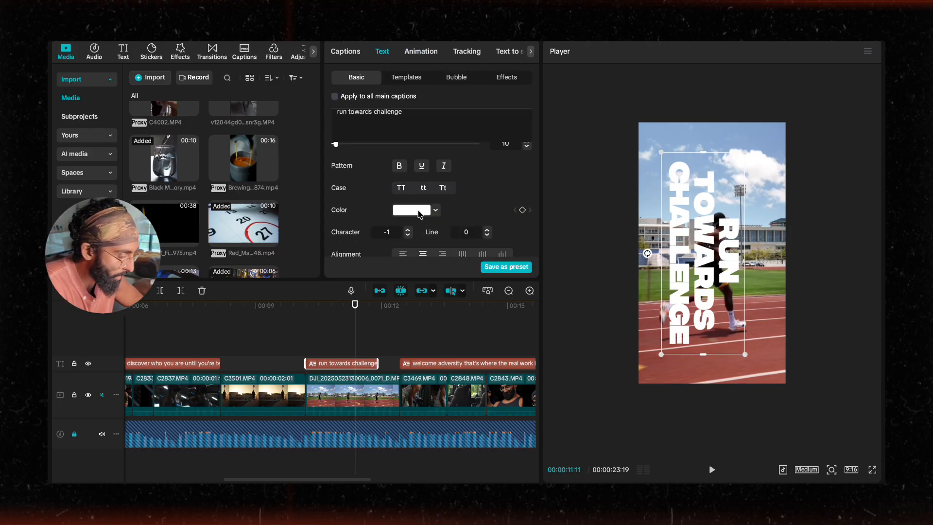
{"action": "left_click", "coordinate": [418, 212]}
{"action": "left_click", "coordinate": [384, 375]}
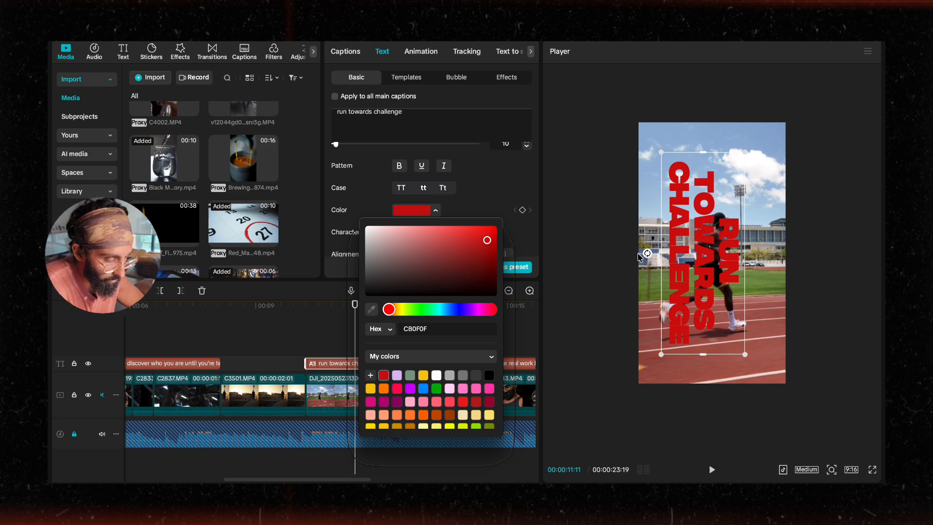
{"action": "left_click_drag", "start_coordinate": [688, 272], "coordinate": [699, 271]}
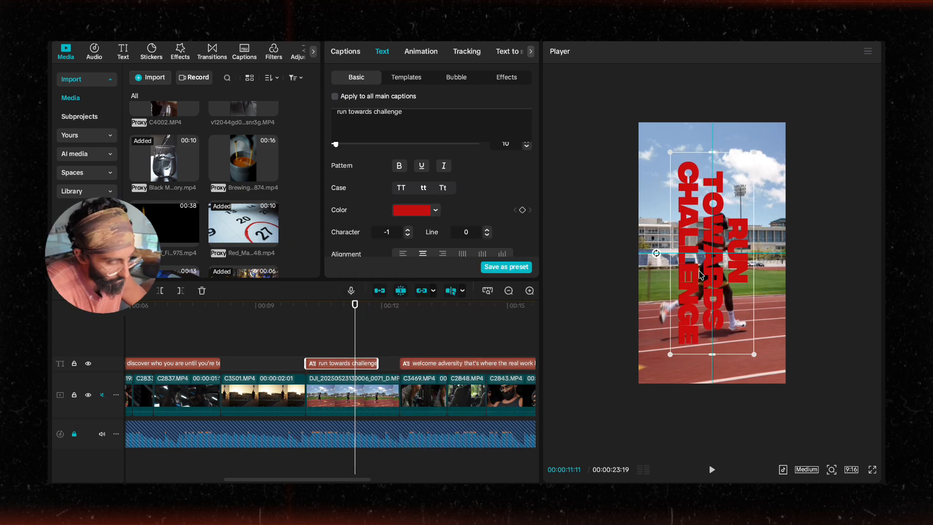
{"action": "left_click", "coordinate": [294, 324]}
{"action": "key", "text": "space"}
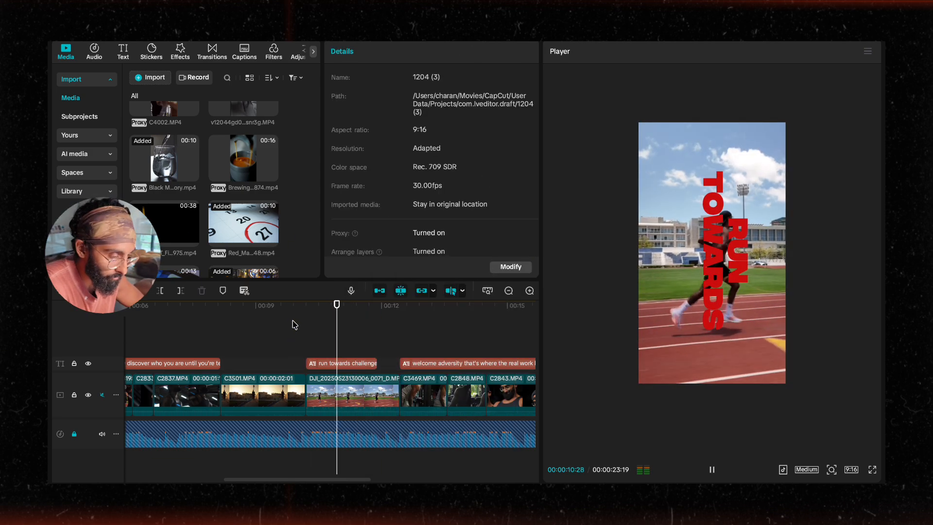
{"action": "key", "text": "space"}
Step: Try a yellow colour on the caption, then switch it back to white
{"action": "left_click", "coordinate": [699, 292]}
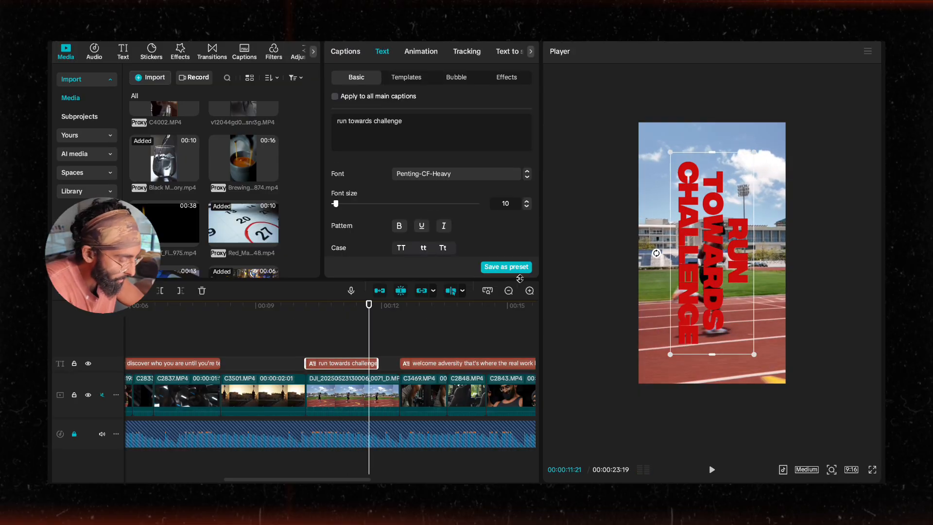
{"action": "scroll", "coordinate": [465, 221], "scroll_direction": "down", "scroll_amount": 5}
{"action": "scroll", "coordinate": [417, 194], "scroll_direction": "up", "scroll_amount": 3}
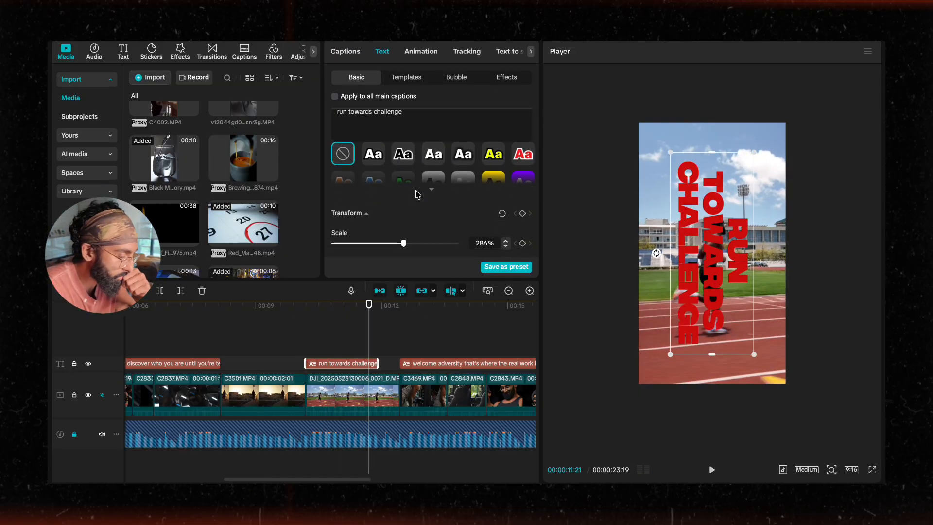
{"action": "left_click", "coordinate": [422, 173]}
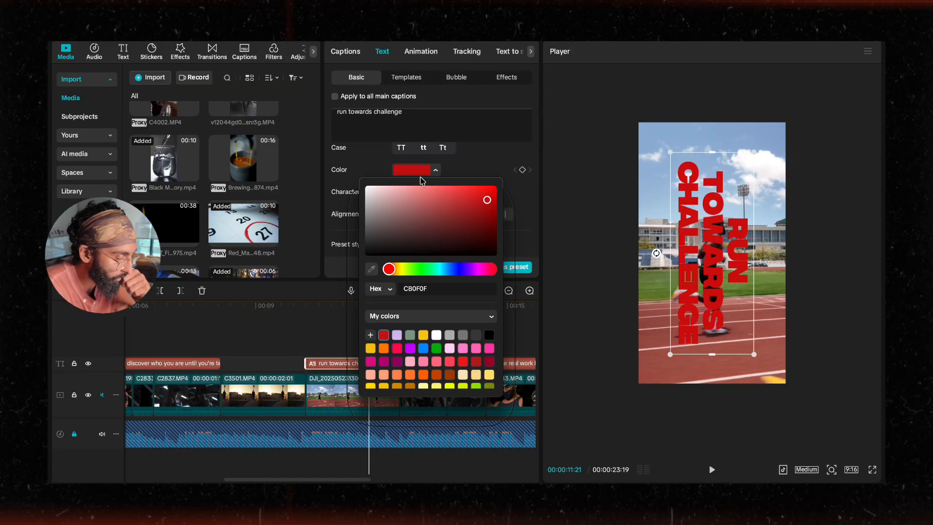
{"action": "left_click", "coordinate": [423, 336]}
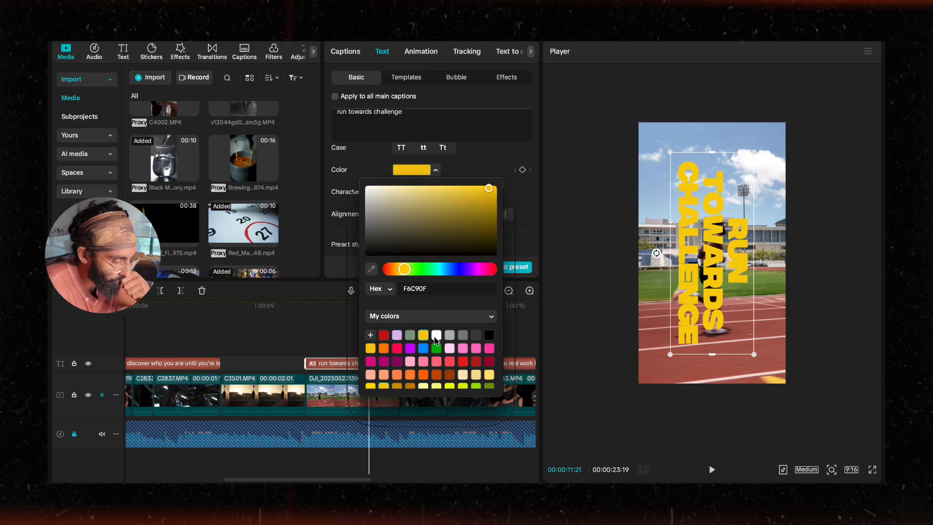
{"action": "left_click", "coordinate": [436, 335]}
Step: Move the vertical caption left and reduce its line spacing to -3
{"action": "left_click_drag", "start_coordinate": [668, 358], "coordinate": [614, 345]}
{"action": "scroll", "coordinate": [404, 199], "scroll_direction": "down", "scroll_amount": 3}
{"action": "scroll", "coordinate": [421, 220], "scroll_direction": "up", "scroll_amount": 3}
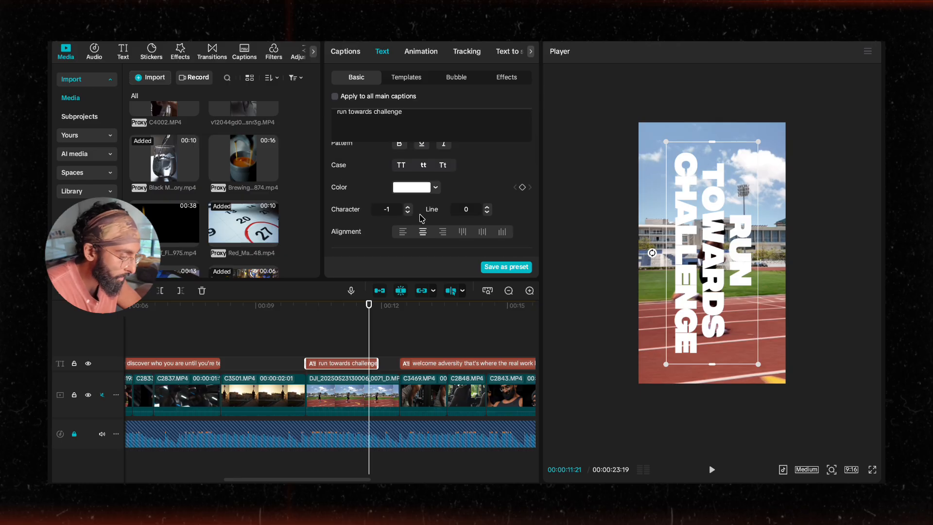
{"action": "left_click", "coordinate": [487, 213]}
{"action": "left_click", "coordinate": [487, 212]}
{"action": "left_click", "coordinate": [487, 212]}
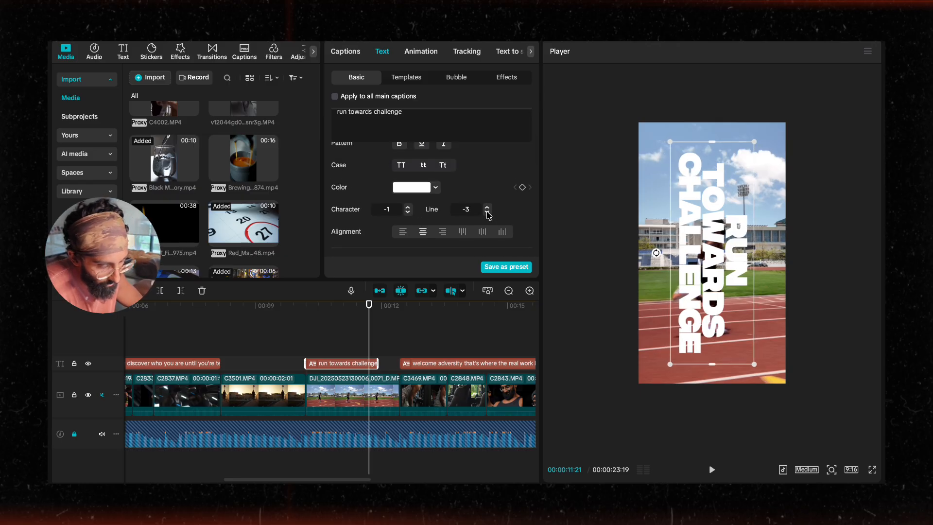
Step: Enable the caption's shadow and set opacity 37%, blurriness 43% and distance 11
{"action": "scroll", "coordinate": [437, 209], "scroll_direction": "down", "scroll_amount": 10}
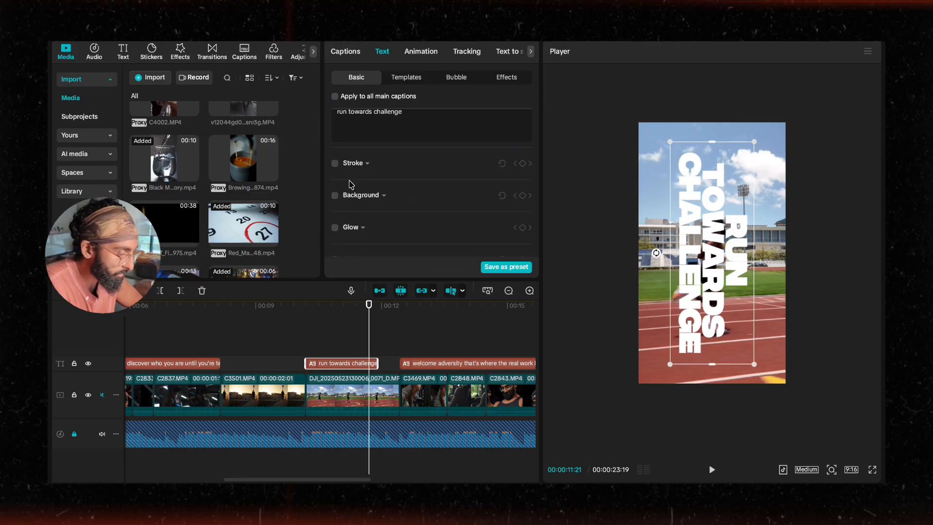
{"action": "scroll", "coordinate": [345, 199], "scroll_direction": "down", "scroll_amount": 1}
{"action": "left_click", "coordinate": [335, 236]}
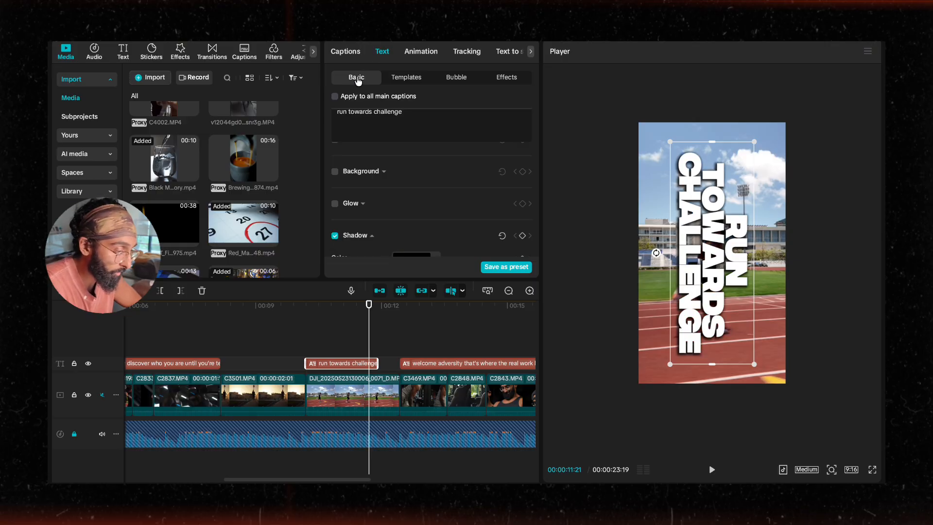
{"action": "scroll", "coordinate": [388, 229], "scroll_direction": "down", "scroll_amount": 4}
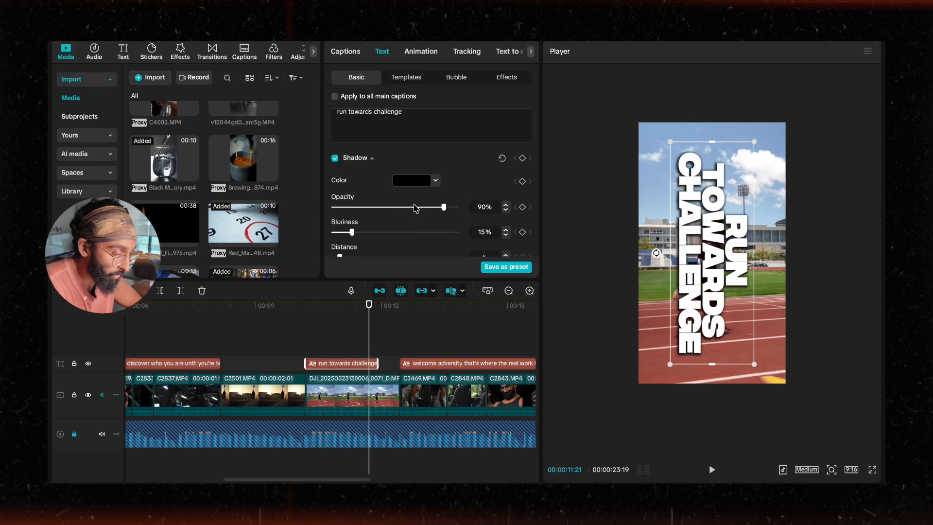
{"action": "left_click_drag", "start_coordinate": [415, 208], "coordinate": [349, 231]}
{"action": "scroll", "coordinate": [356, 257], "scroll_direction": "down", "scroll_amount": 1}
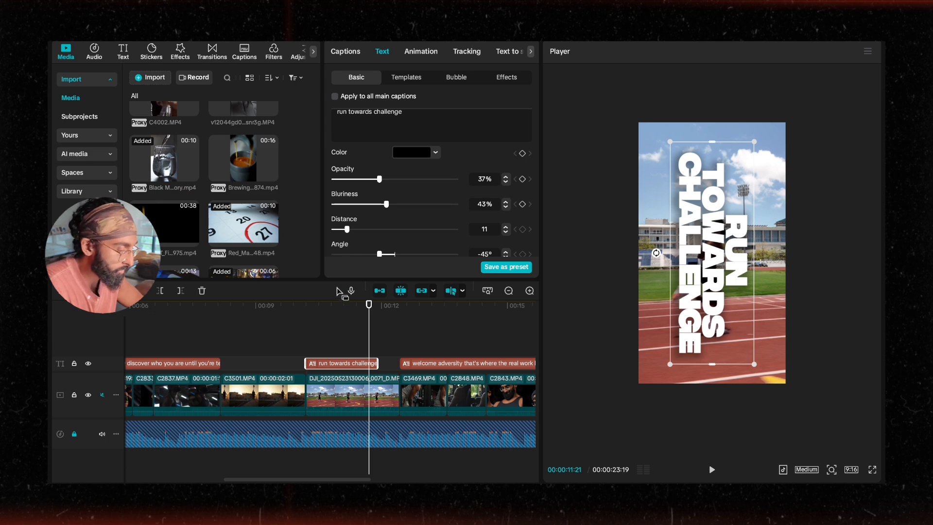
Step: Play the montage to review the styled vertical caption and the following clips
{"action": "left_click", "coordinate": [271, 330]}
{"action": "key", "text": "space"}
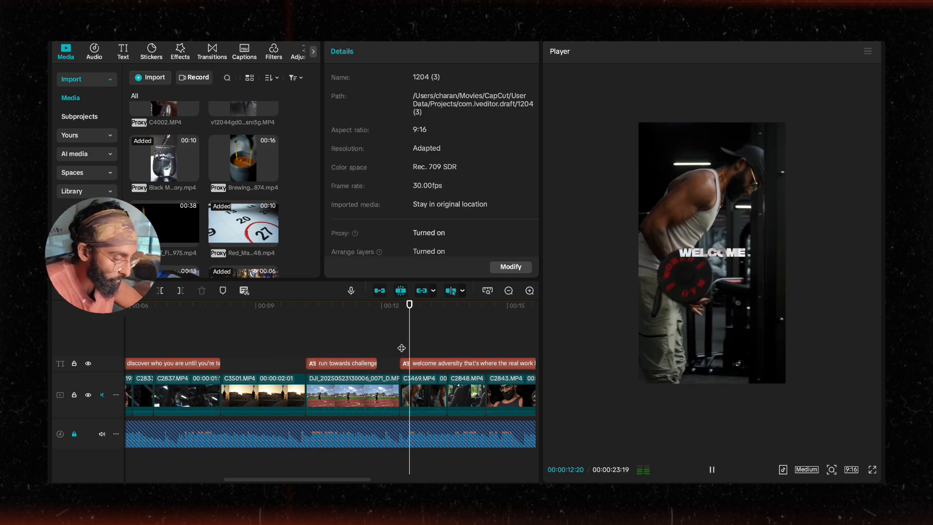
{"action": "scroll", "coordinate": [402, 341], "scroll_direction": "down", "scroll_amount": 3}
{"action": "scroll", "coordinate": [433, 340], "scroll_direction": "right", "scroll_amount": 3}
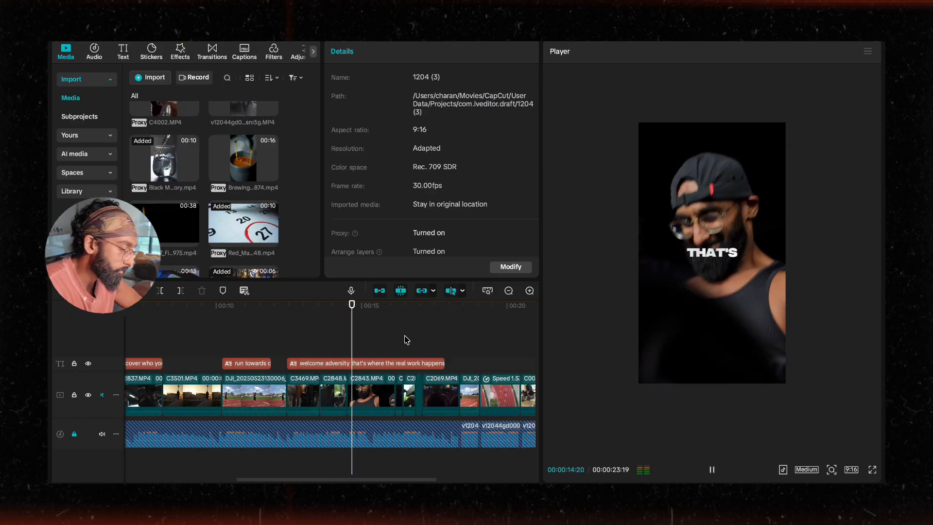
{"action": "scroll", "coordinate": [433, 333], "scroll_direction": "right", "scroll_amount": 3}
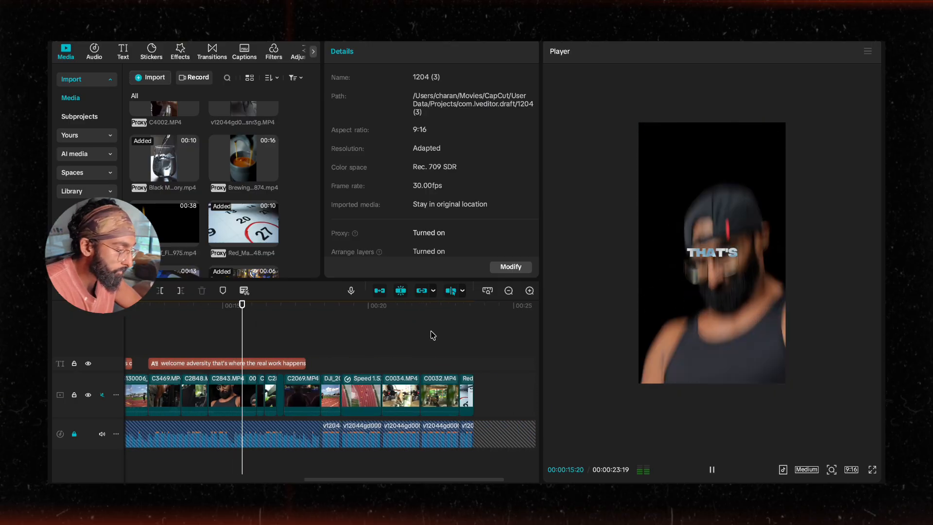
Step: Browse the filters and add the Blur 2 filter to the timeline above the captions around 00:14
{"action": "left_click", "coordinate": [276, 56]}
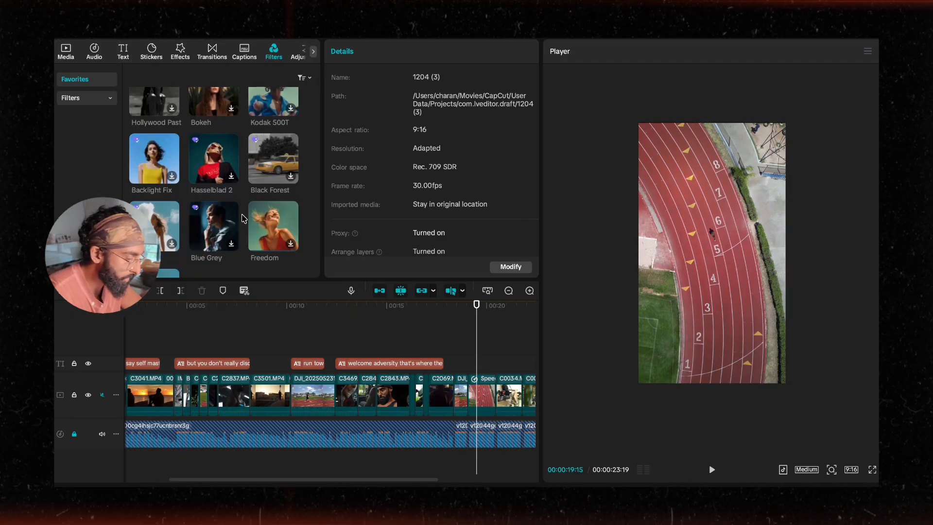
{"action": "scroll", "coordinate": [214, 194], "scroll_direction": "up", "scroll_amount": 1}
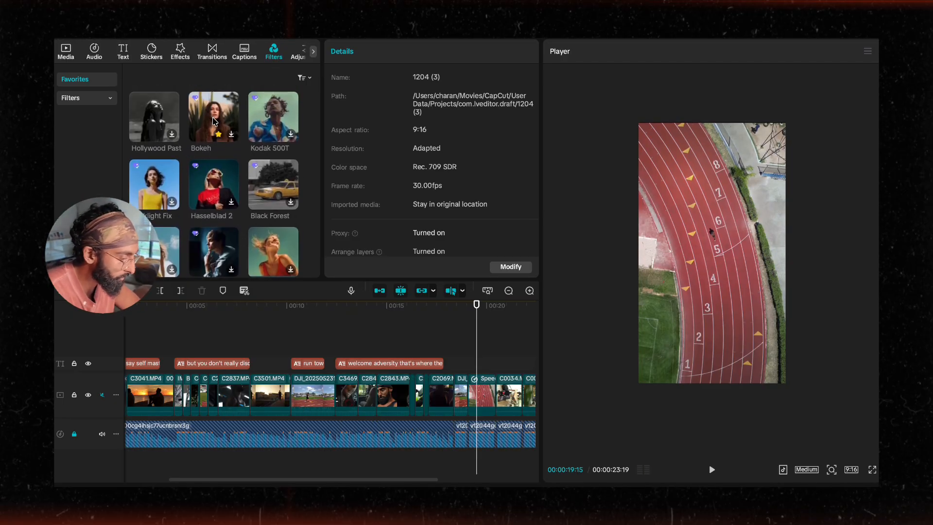
{"action": "scroll", "coordinate": [214, 121], "scroll_direction": "down", "scroll_amount": 1}
{"action": "scroll", "coordinate": [214, 121], "scroll_direction": "up", "scroll_amount": 1}
{"action": "scroll", "coordinate": [243, 204], "scroll_direction": "down", "scroll_amount": 3}
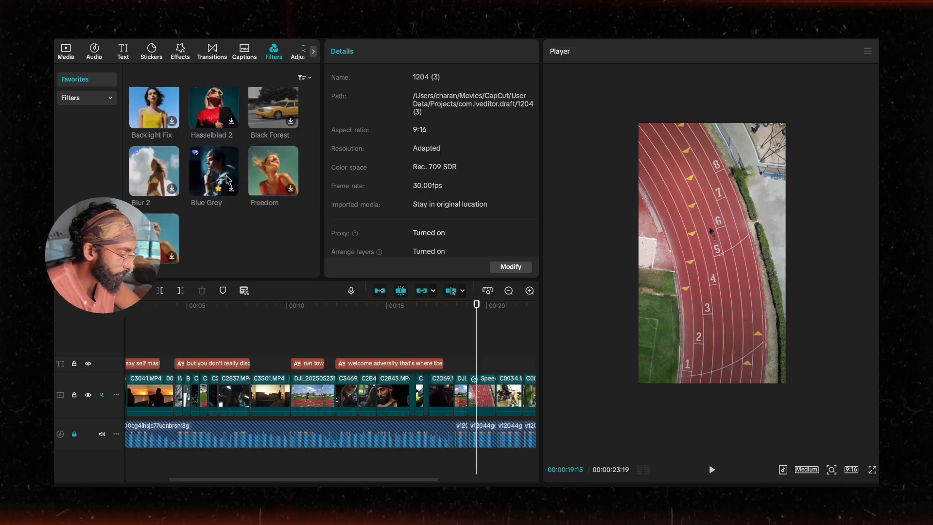
{"action": "scroll", "coordinate": [227, 180], "scroll_direction": "up", "scroll_amount": 1}
{"action": "left_click_drag", "start_coordinate": [160, 199], "coordinate": [383, 344]}
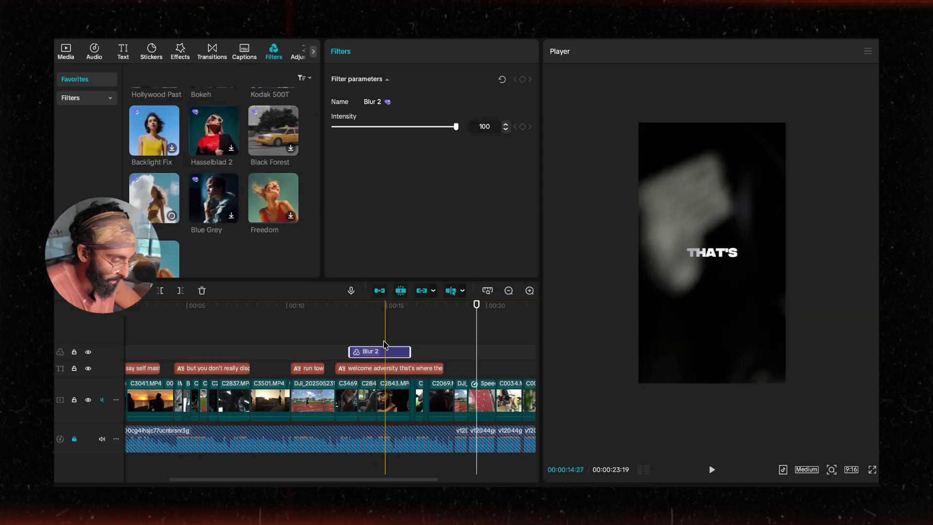
Step: Select the Blur 2 filter and stretch it so it covers the whole montage from the start
{"action": "left_click", "coordinate": [358, 337]}
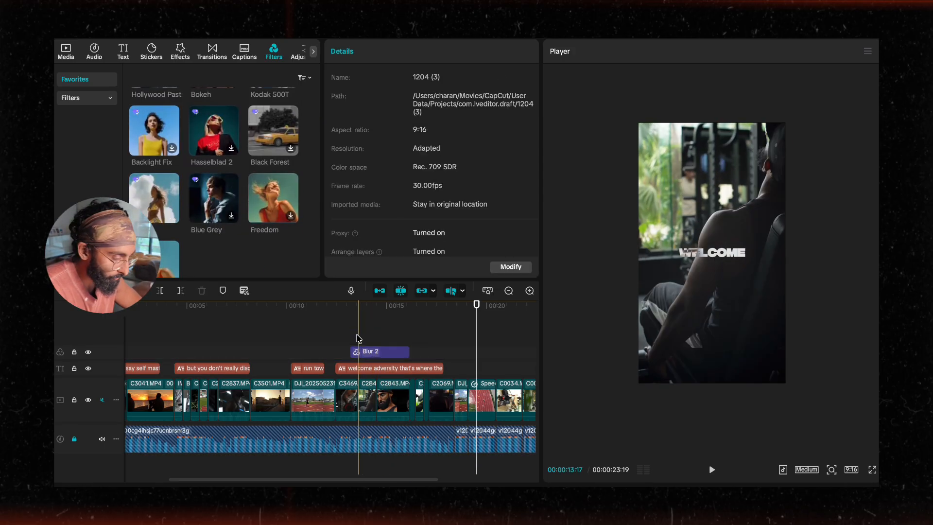
{"action": "left_click", "coordinate": [358, 351]}
{"action": "key", "text": "space"}
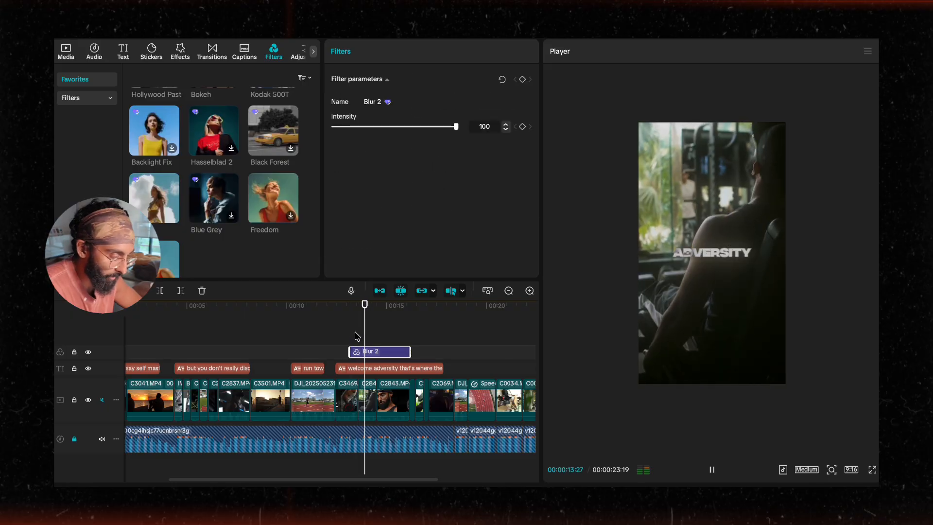
{"action": "left_click_drag", "start_coordinate": [374, 351], "coordinate": [417, 369]}
{"action": "scroll", "coordinate": [345, 369], "scroll_direction": "right", "scroll_amount": 4}
{"action": "scroll", "coordinate": [184, 371], "scroll_direction": "left", "scroll_amount": 5}
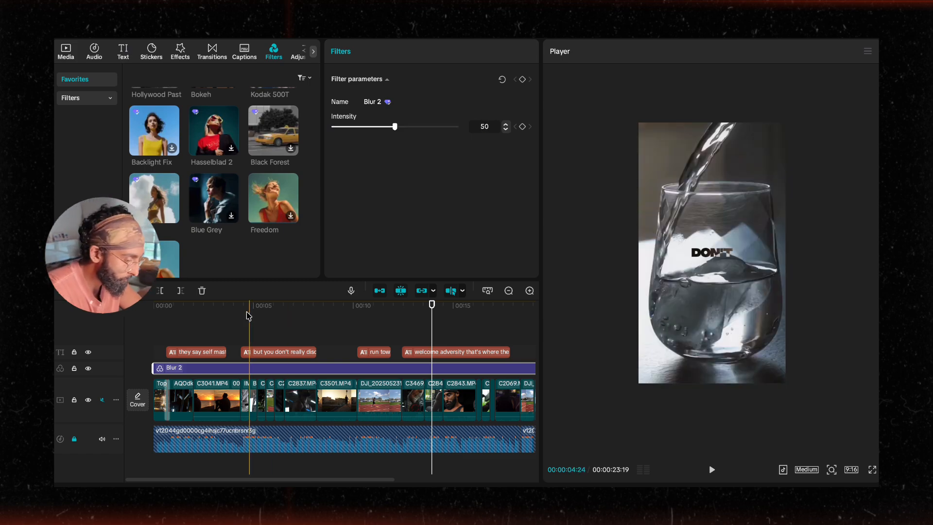
Step: Play the opening seconds of the montage to check the blur filter's effect
{"action": "left_click", "coordinate": [125, 308]}
{"action": "key", "text": "space"}
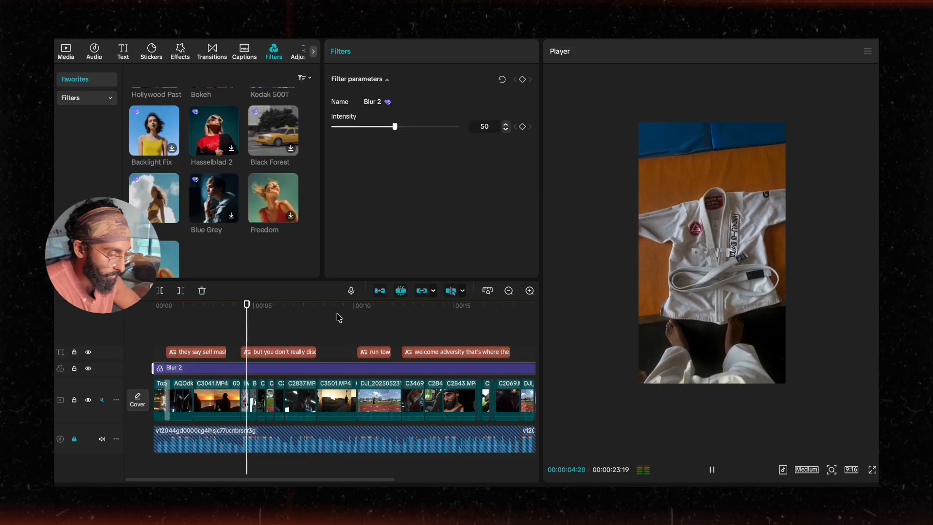
{"action": "key", "text": "space"}
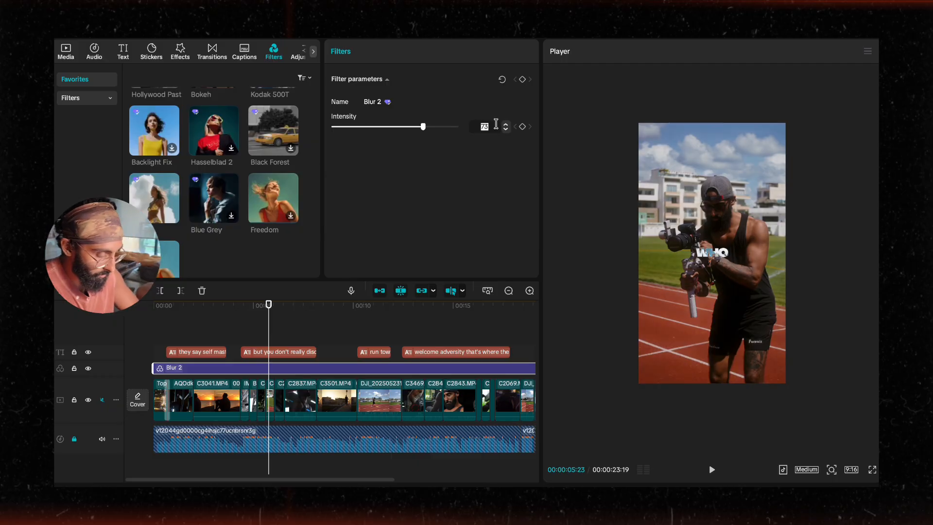
Step: Play the middle and end of the montage to review the filtered clips and captions
{"action": "left_click", "coordinate": [415, 324]}
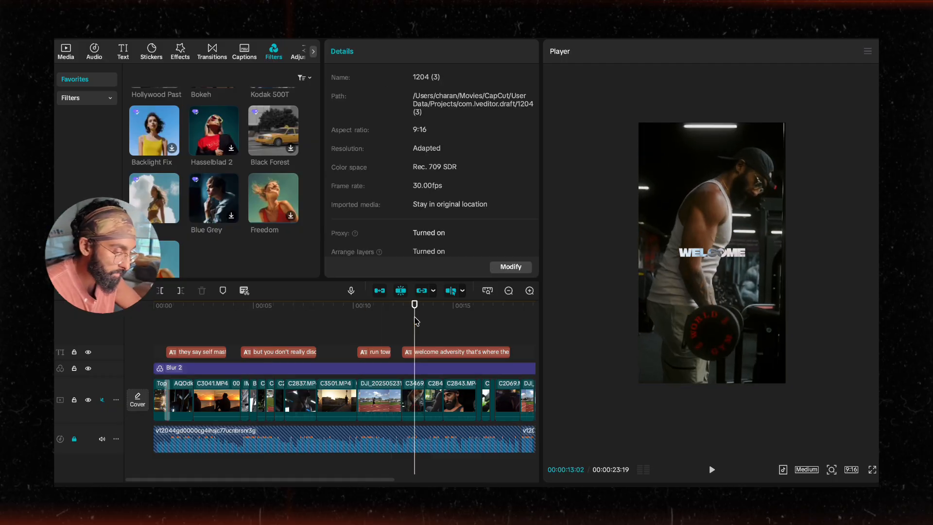
{"action": "key", "text": "space"}
{"action": "scroll", "coordinate": [417, 340], "scroll_direction": "right", "scroll_amount": 5}
{"action": "left_click", "coordinate": [336, 325]}
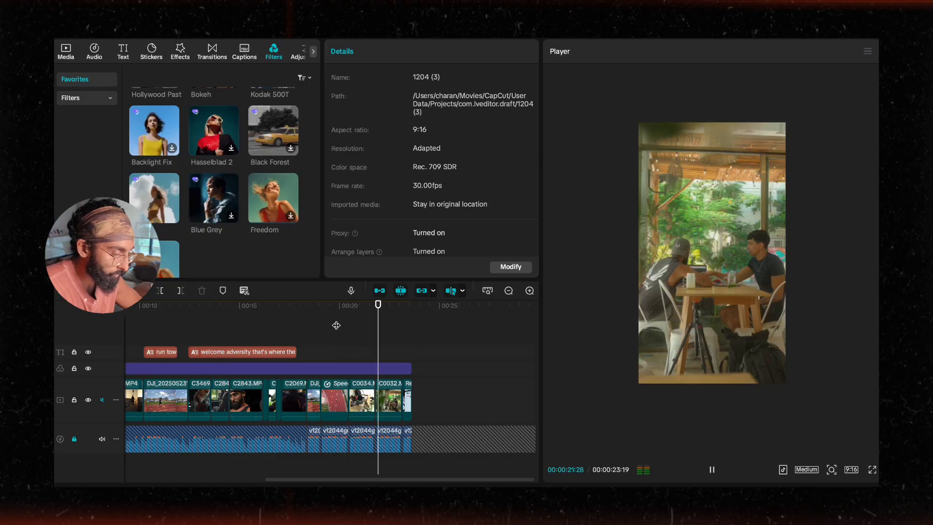
{"action": "scroll", "coordinate": [393, 414], "scroll_direction": "up", "scroll_amount": 2}
{"action": "scroll", "coordinate": [393, 413], "scroll_direction": "up", "scroll_amount": 3}
{"action": "key", "text": "space"}
{"action": "scroll", "coordinate": [392, 413], "scroll_direction": "up", "scroll_amount": 3}
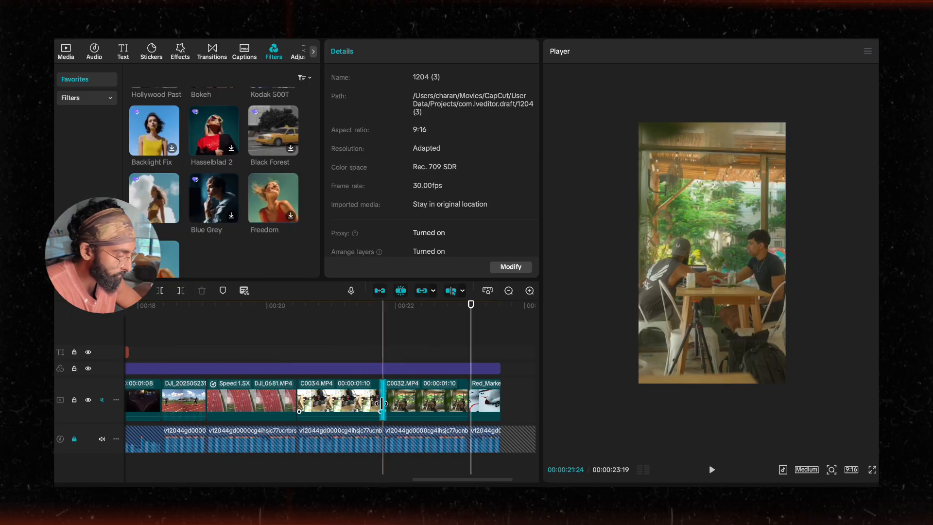
Step: Inspect the settings of the Brewing and C0034 clips near the end and replay that section
{"action": "left_click", "coordinate": [66, 50]}
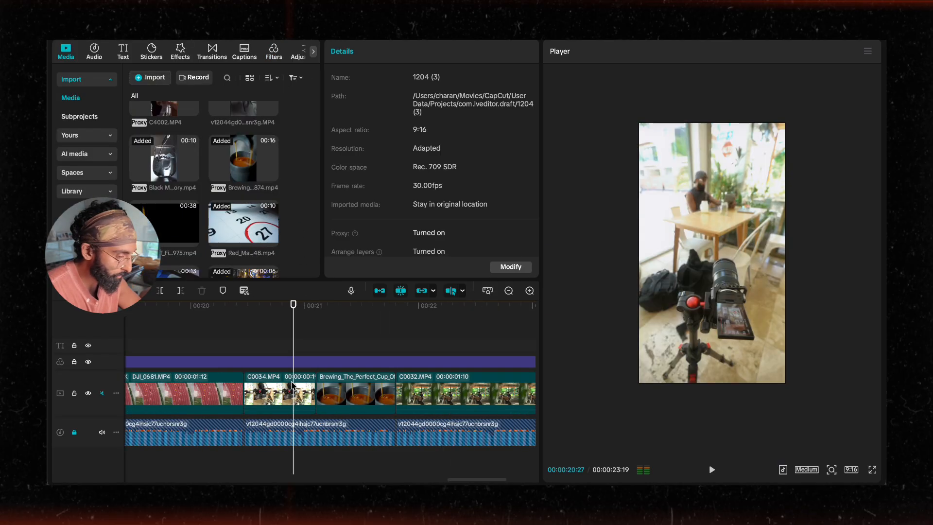
{"action": "left_click", "coordinate": [332, 392]}
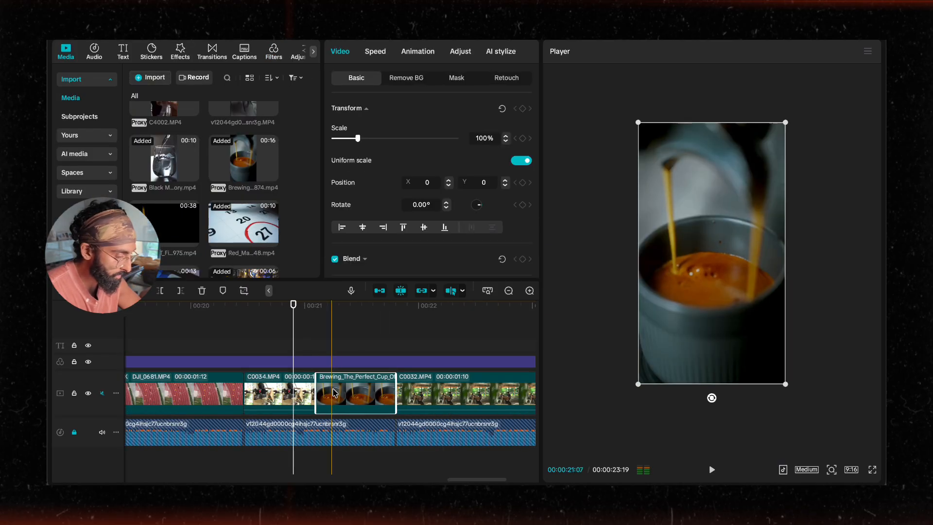
{"action": "left_click", "coordinate": [272, 385]}
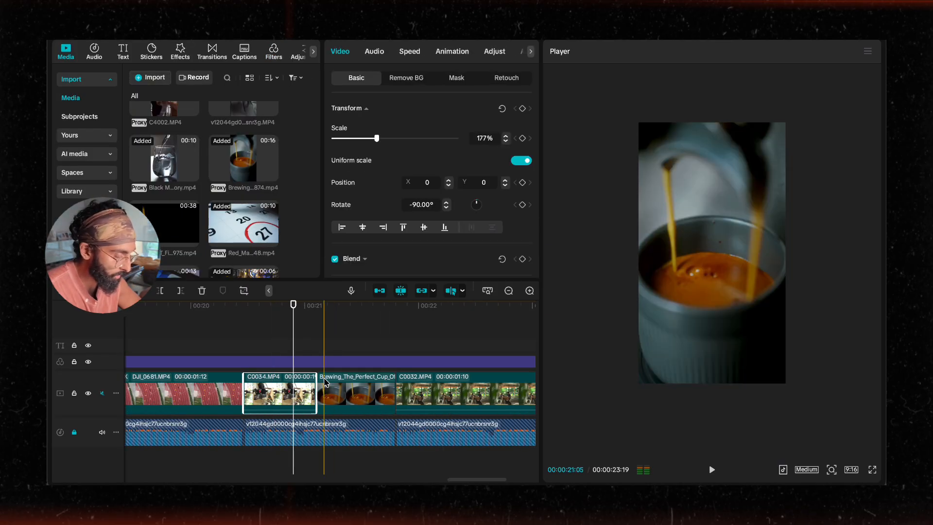
{"action": "left_click", "coordinate": [248, 348]}
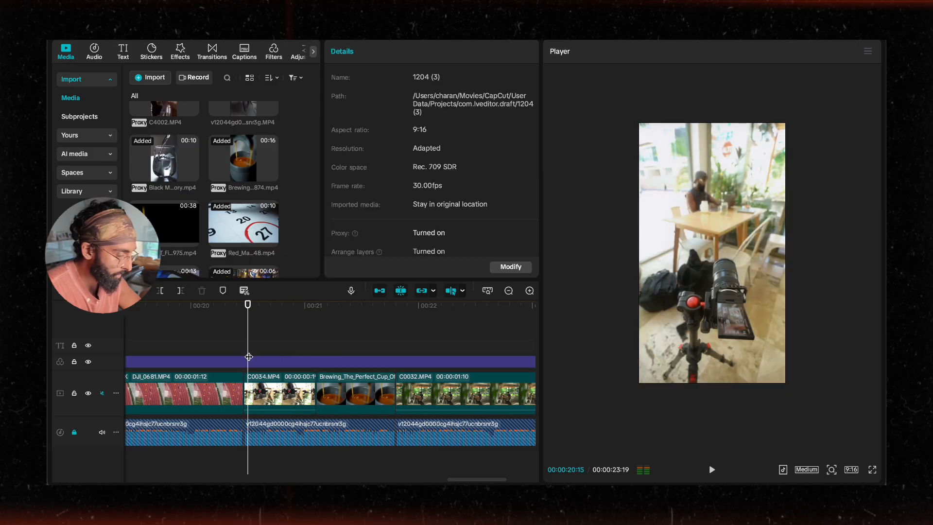
{"action": "key", "text": "space"}
{"action": "key", "text": "space"}
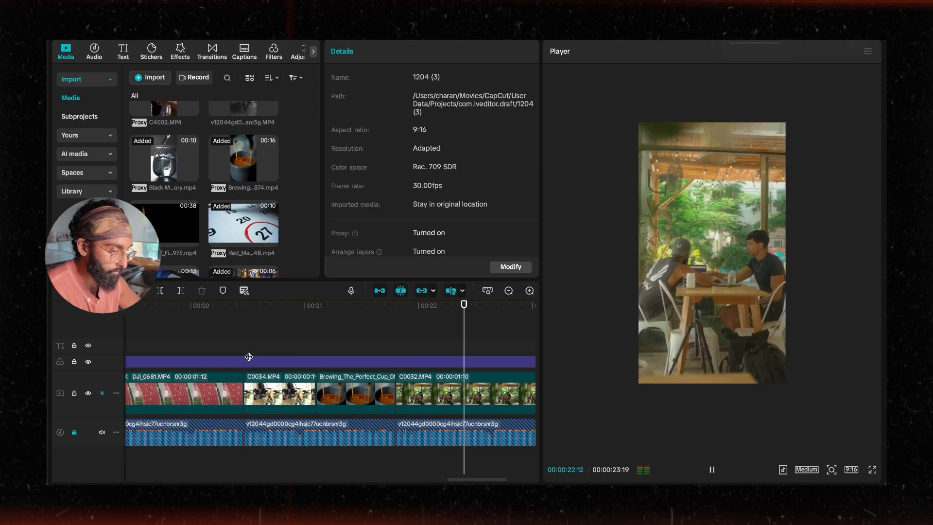
{"action": "left_click", "coordinate": [235, 354]}
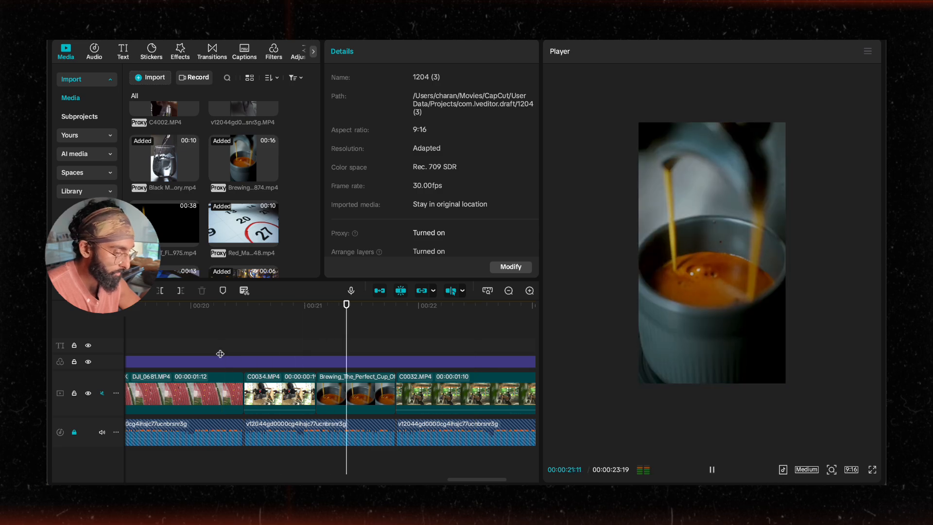
{"action": "key", "text": "space"}
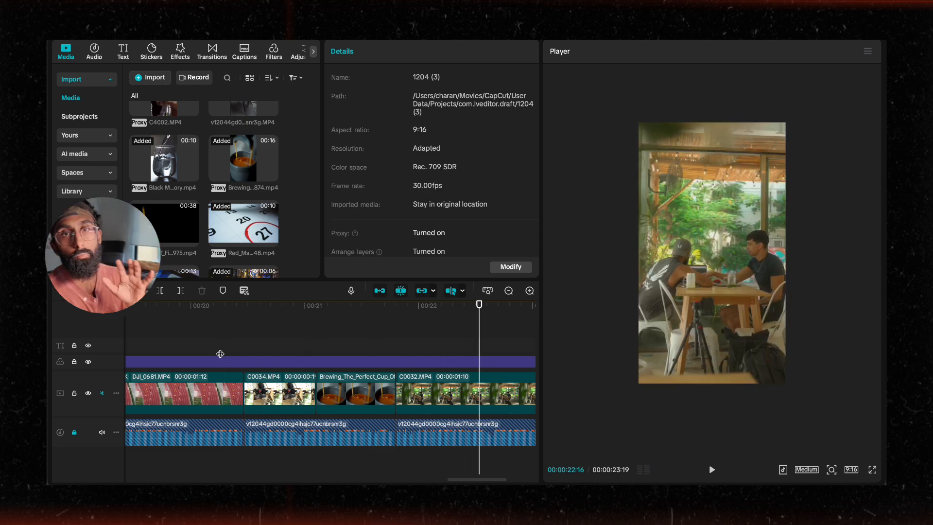
Step: Return the playhead to the beginning and play the whole montage to review it
{"action": "scroll", "coordinate": [337, 370], "scroll_direction": "down", "scroll_amount": 6}
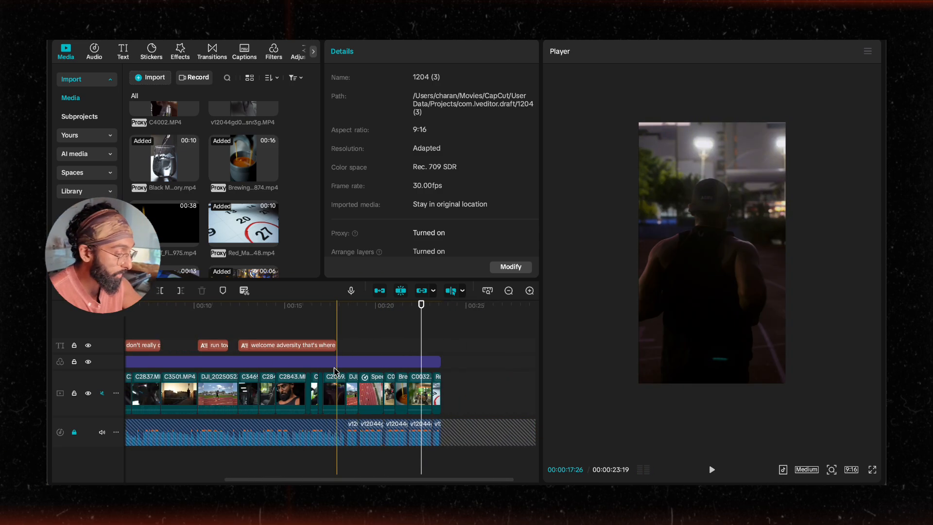
{"action": "scroll", "coordinate": [336, 371], "scroll_direction": "left", "scroll_amount": 3}
{"action": "scroll", "coordinate": [339, 369], "scroll_direction": "down", "scroll_amount": 3}
{"action": "left_click_drag", "start_coordinate": [235, 306], "coordinate": [72, 304]}
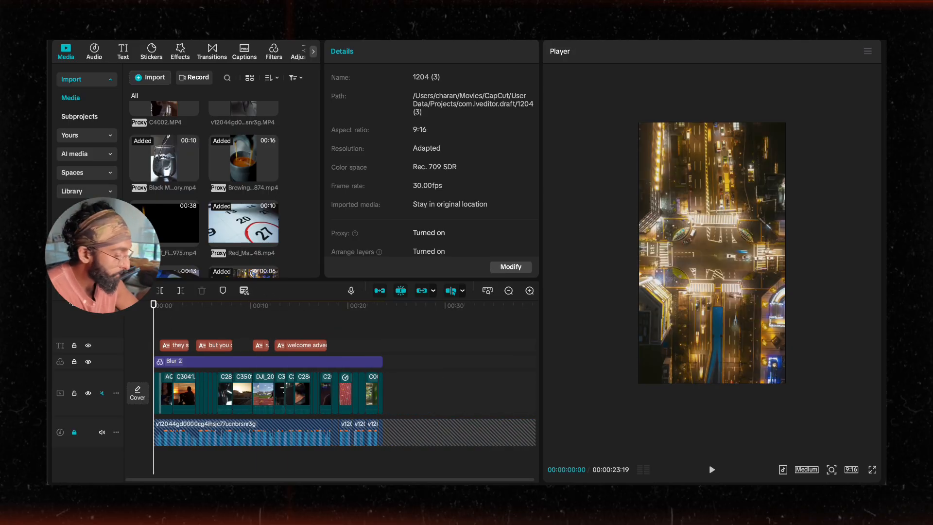
{"action": "key", "text": "space"}
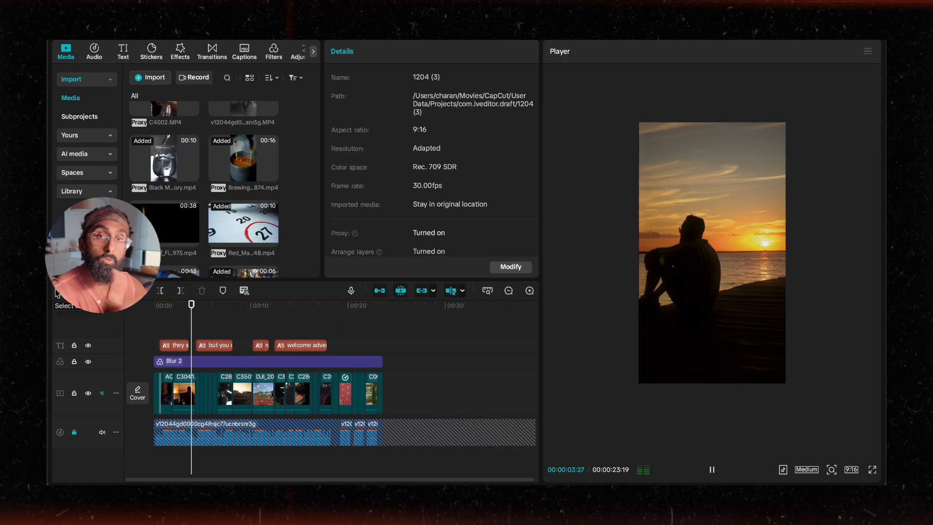
{"action": "key", "text": "space"}
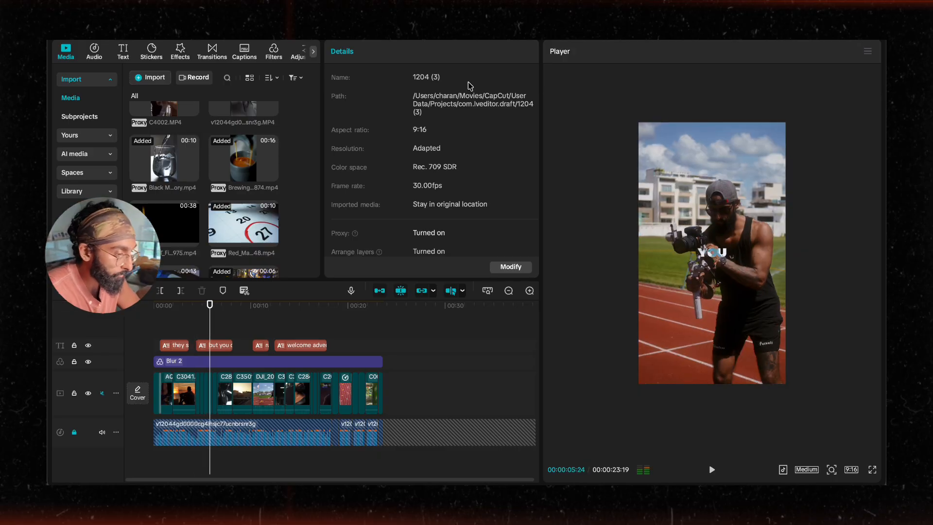